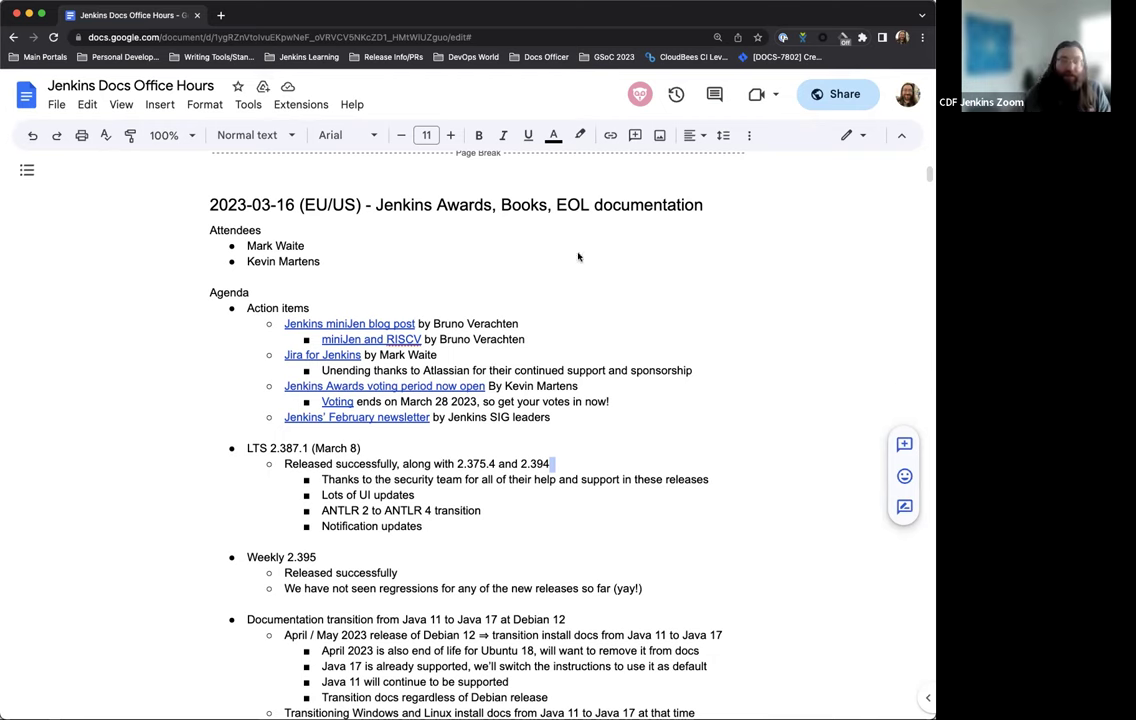
Review the 2023-03-16 meeting agenda from the action items to the proposal for moving the office hours earlier
scroll(578, 257, "down", 1)
scroll(578, 257, "up", 1)
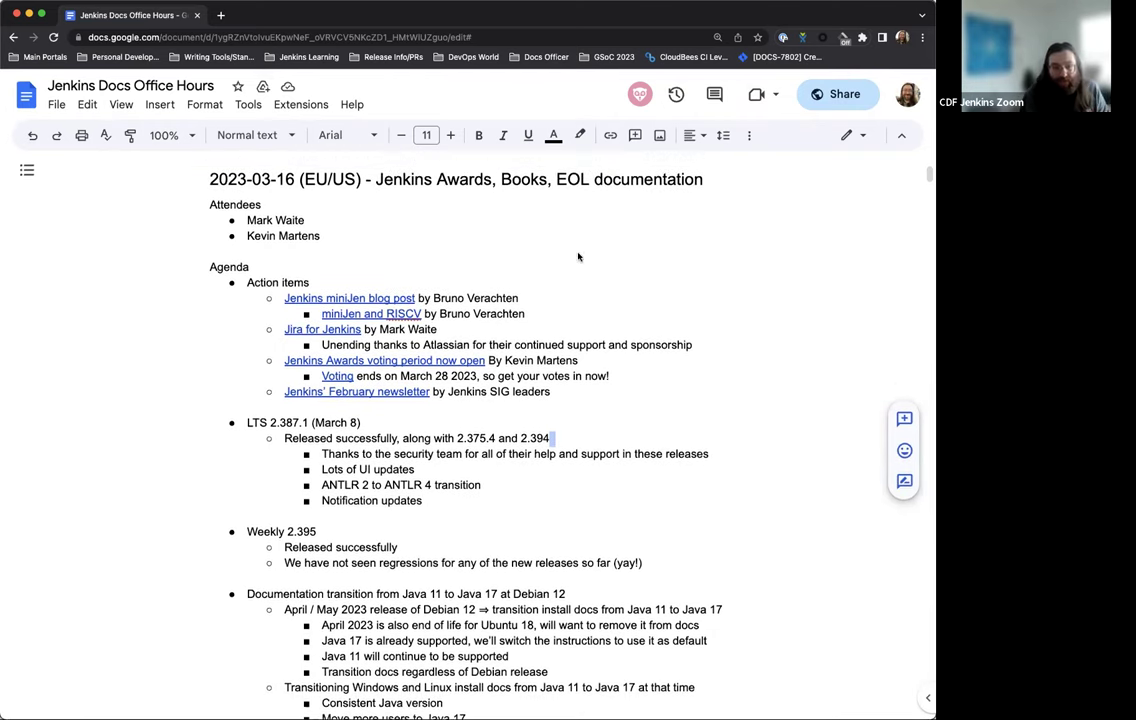
scroll(577, 260, "down", 2)
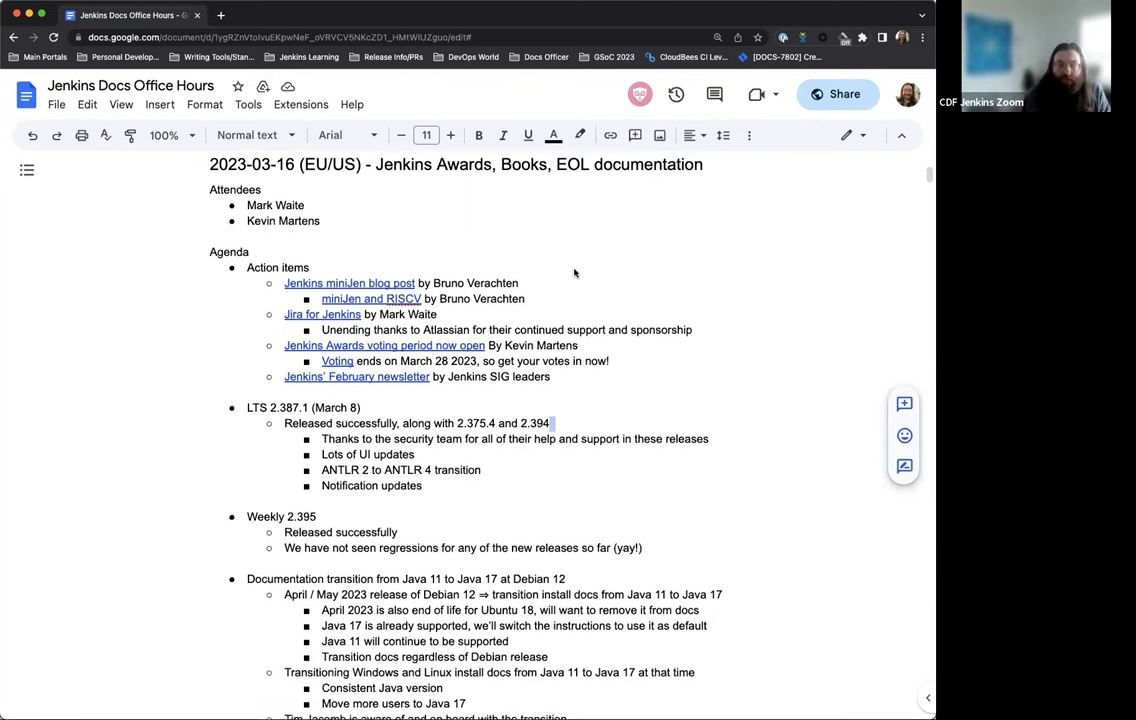
scroll(600, 262, "down", 2)
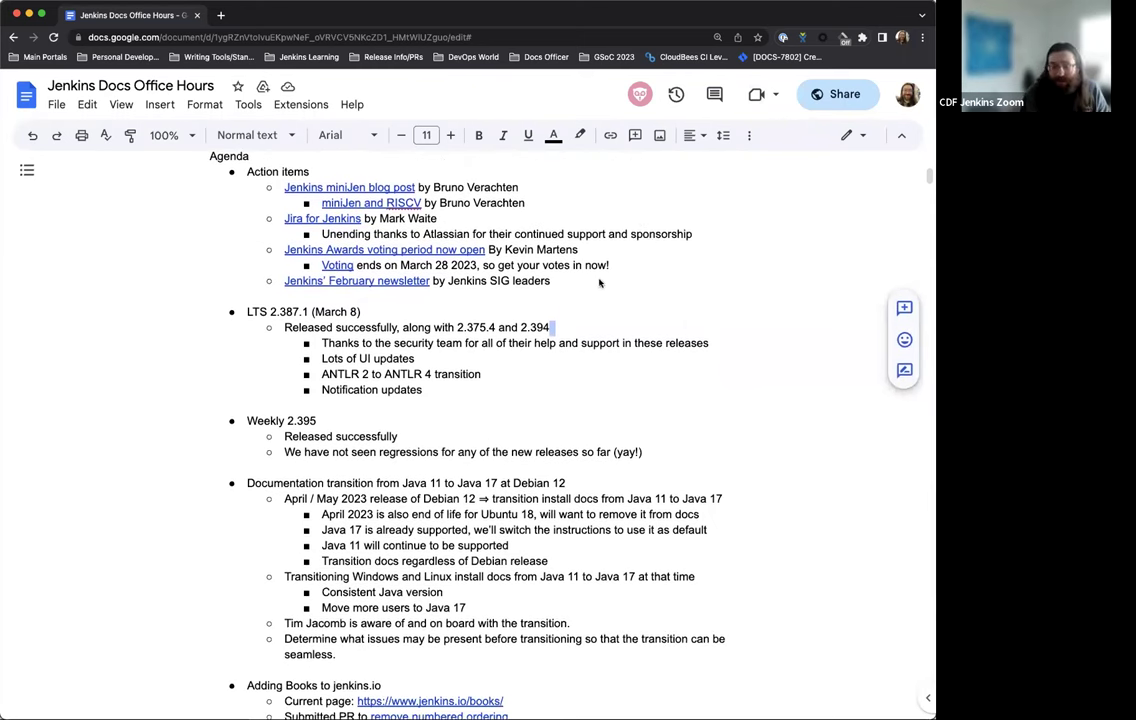
scroll(570, 287, "down", 3)
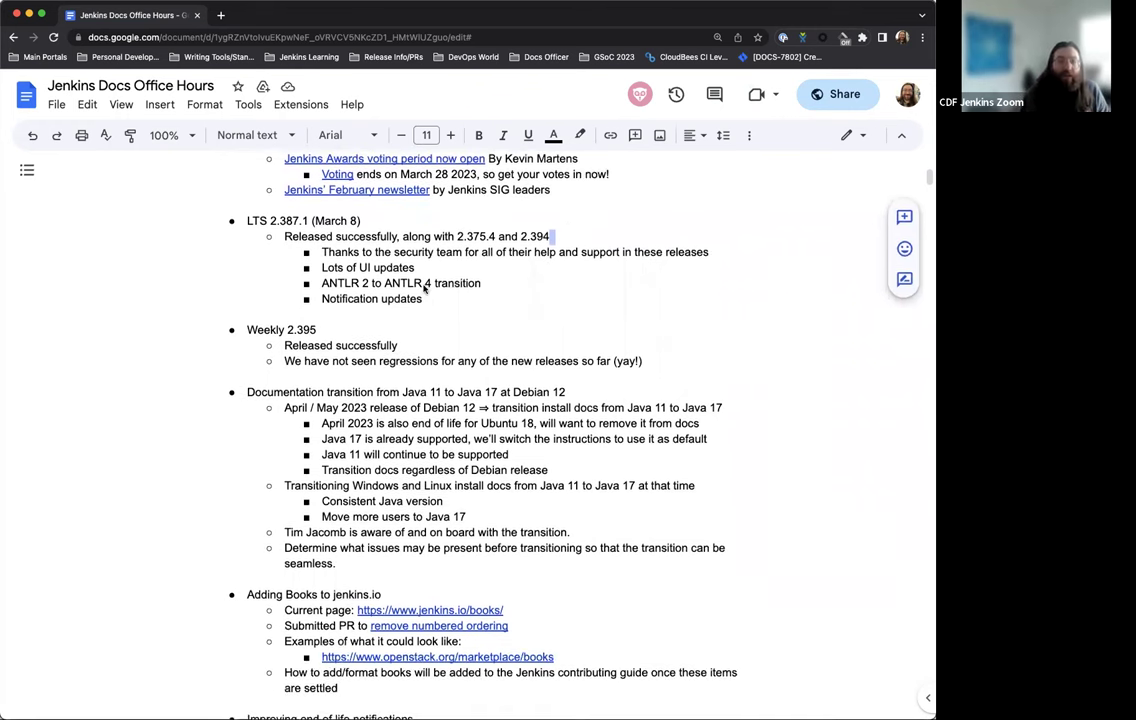
scroll(424, 292, "down", 1)
scroll(424, 290, "down", 3)
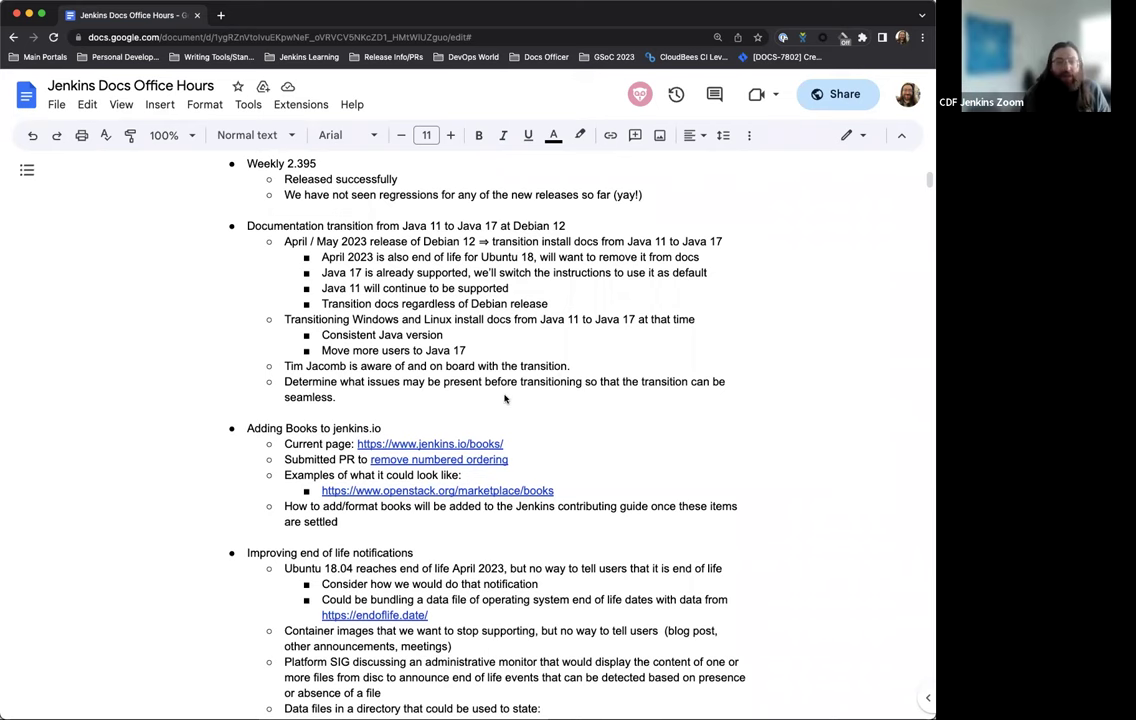
scroll(464, 331, "down", 3)
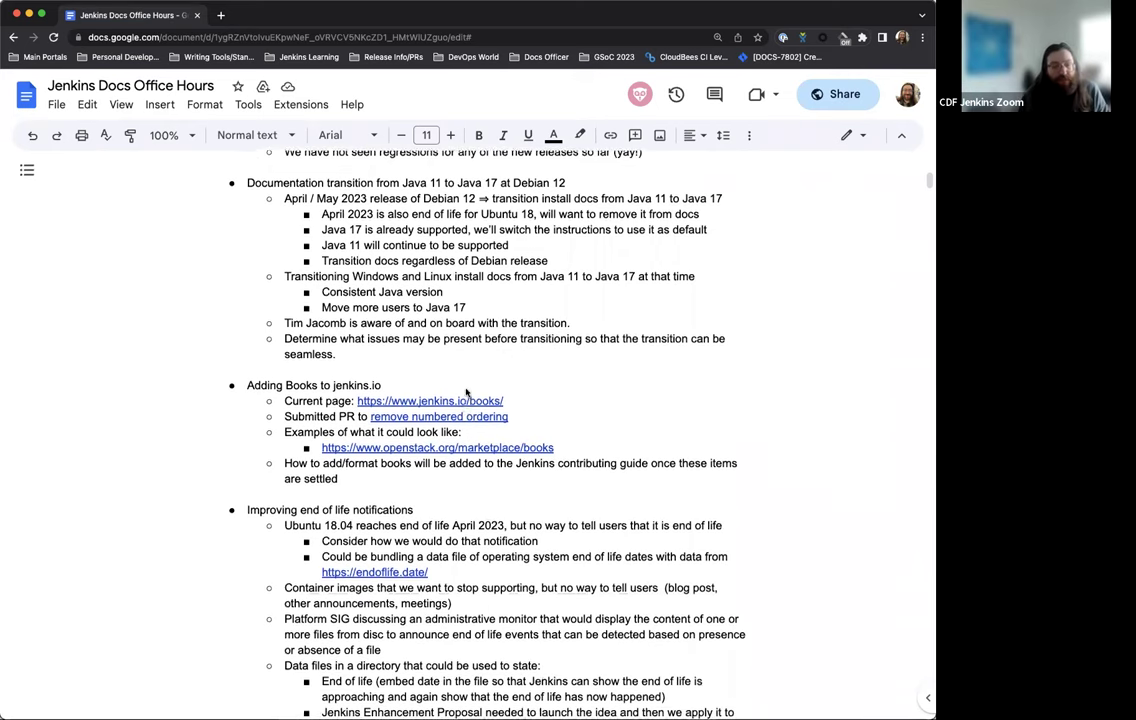
scroll(464, 331, "up", 1)
scroll(464, 331, "down", 2)
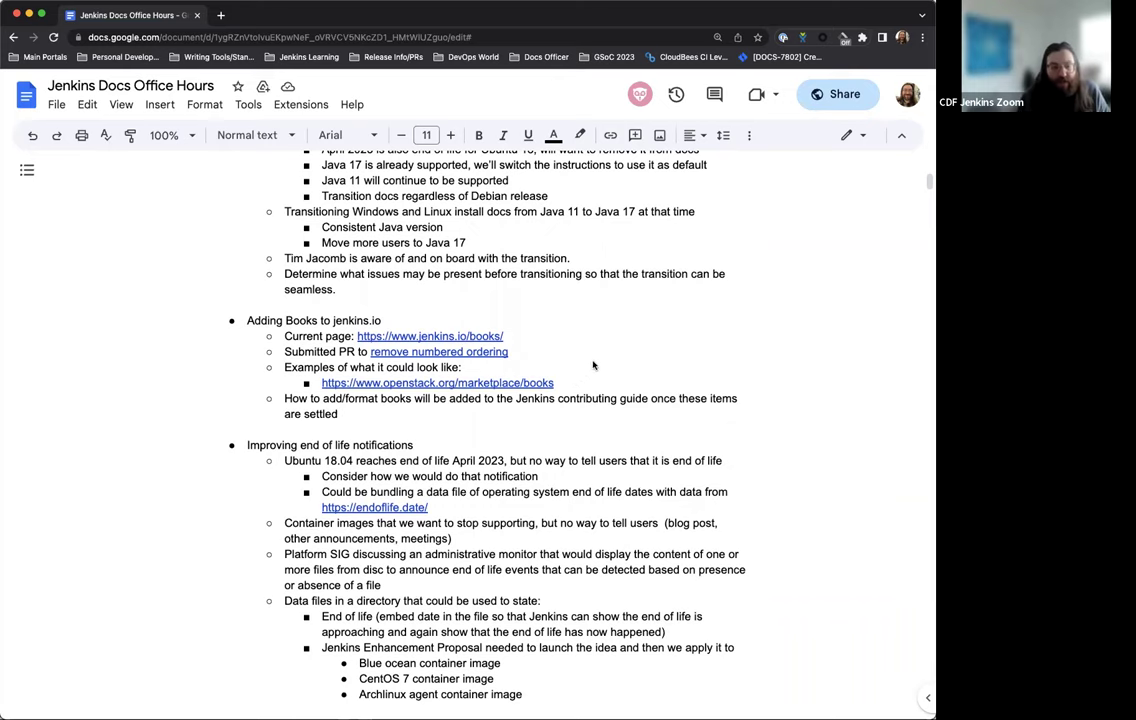
scroll(593, 370, "down", 3)
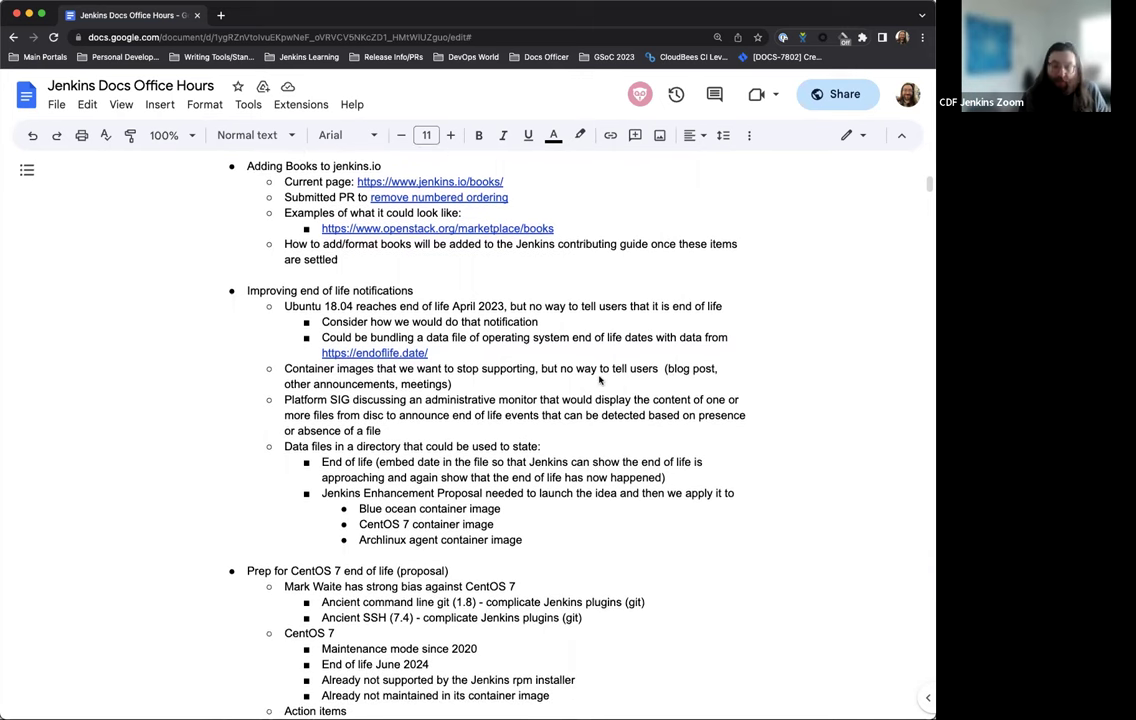
scroll(598, 380, "down", 2)
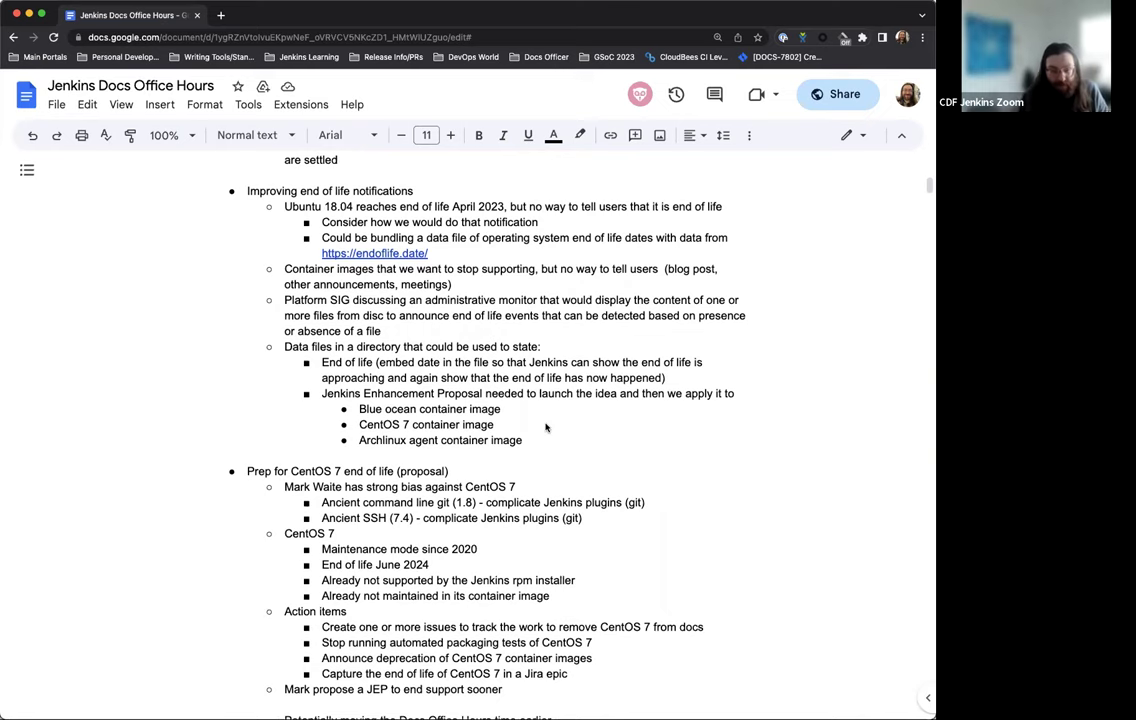
scroll(552, 360, "down", 1)
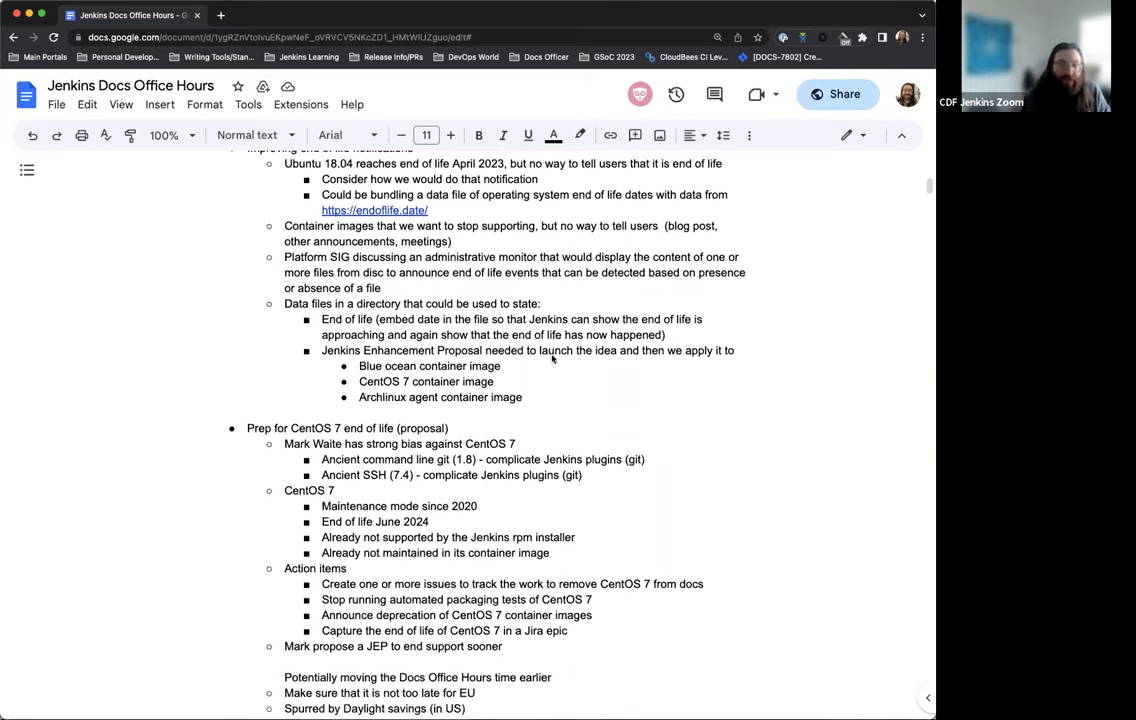
scroll(578, 400, "down", 3)
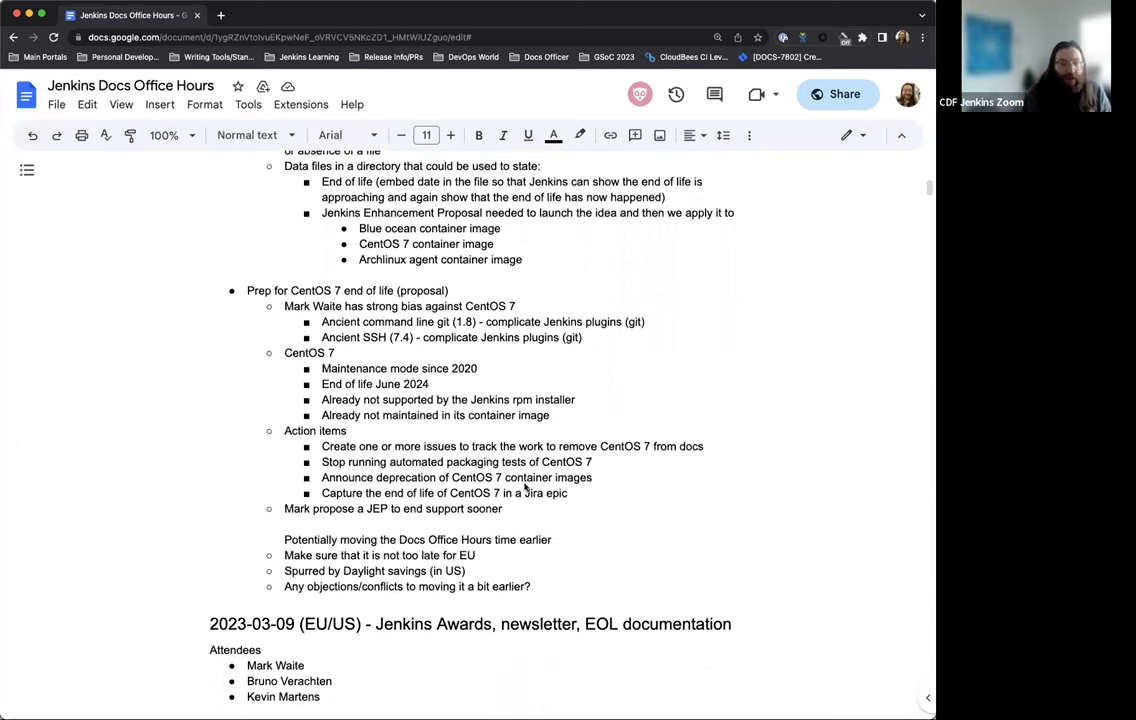
scroll(580, 336, "up", 3)
scroll(622, 341, "down", 2)
left_click(555, 304)
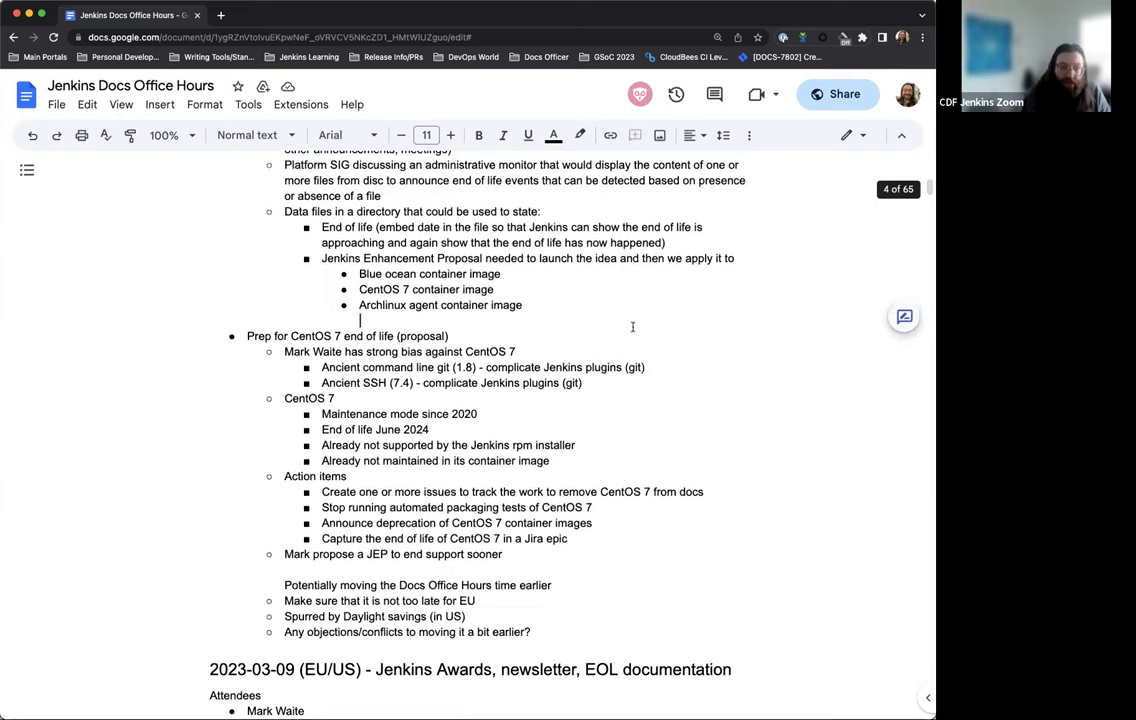
Delete the word "Potentially" from the line about moving the Docs Office Hours time earlier
scroll(561, 329, "down", 4)
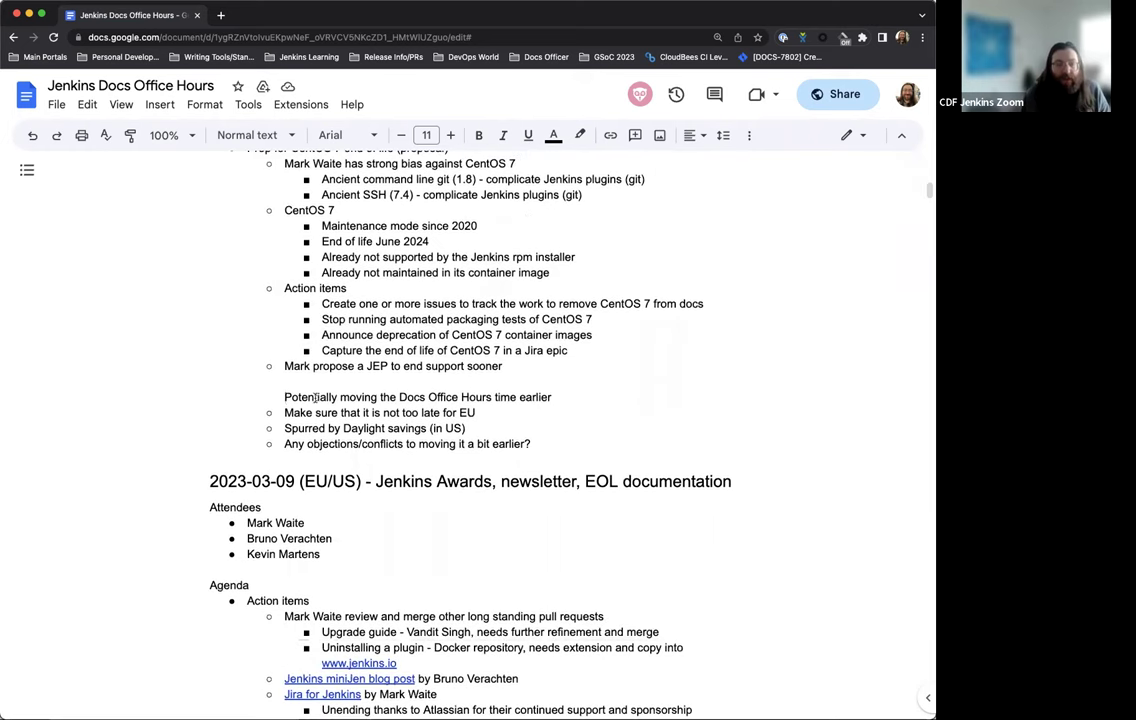
left_click_drag(279, 397, 342, 397)
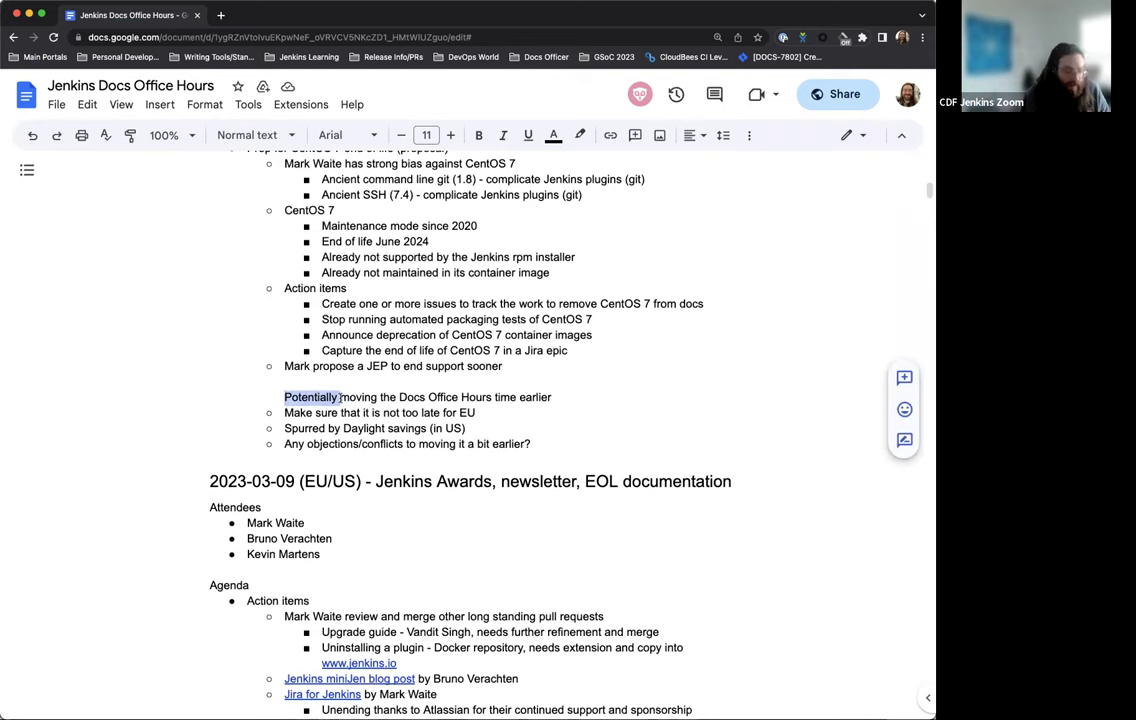
key("BackSpace")
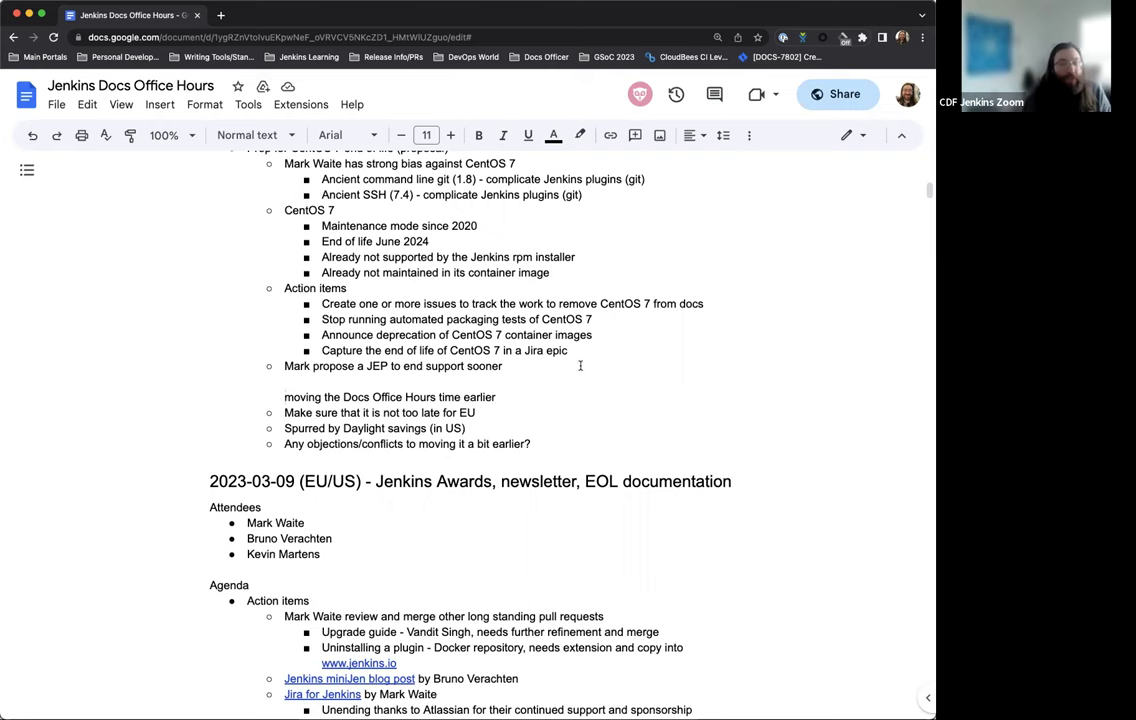
Open the Jenkins miniJen blog post linked in the 2023-03-16 action items and look over its introduction and photo
scroll(575, 365, "up", 1)
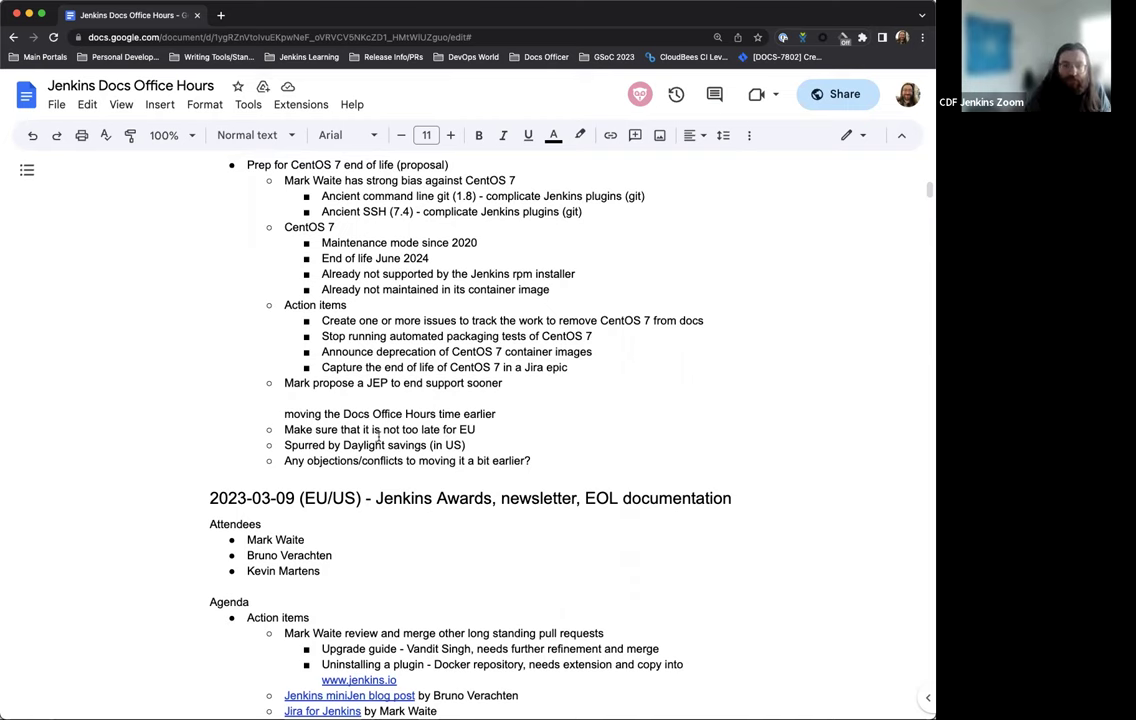
scroll(551, 373, "up", 5)
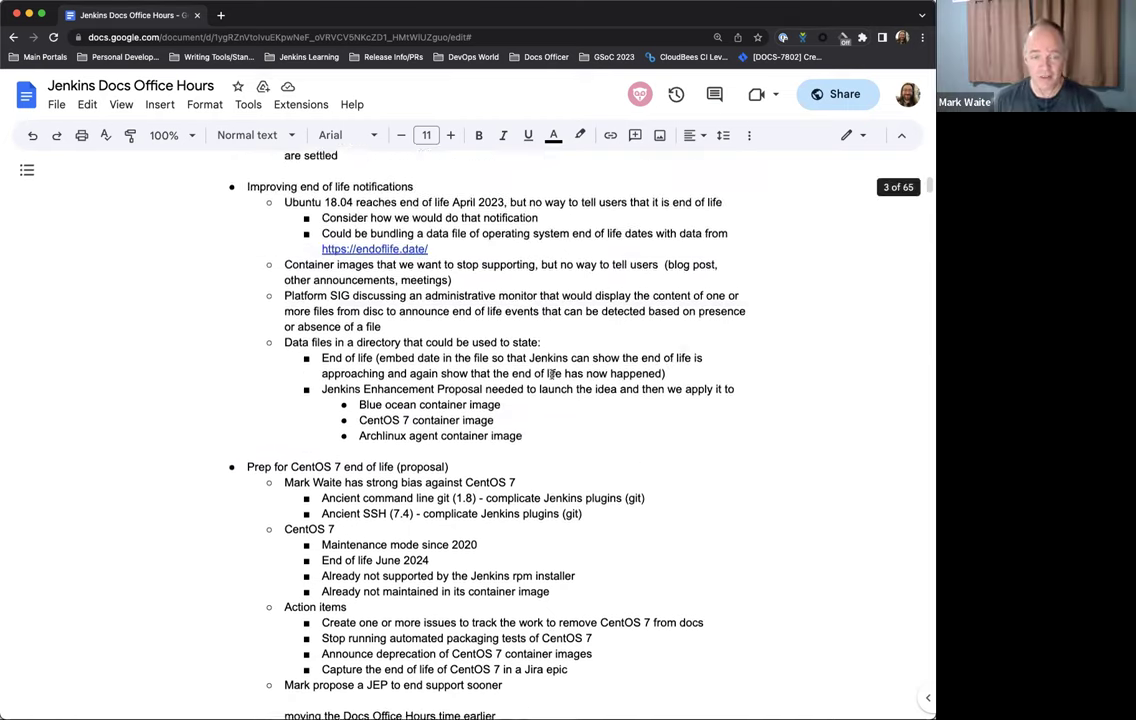
scroll(551, 373, "up", 10)
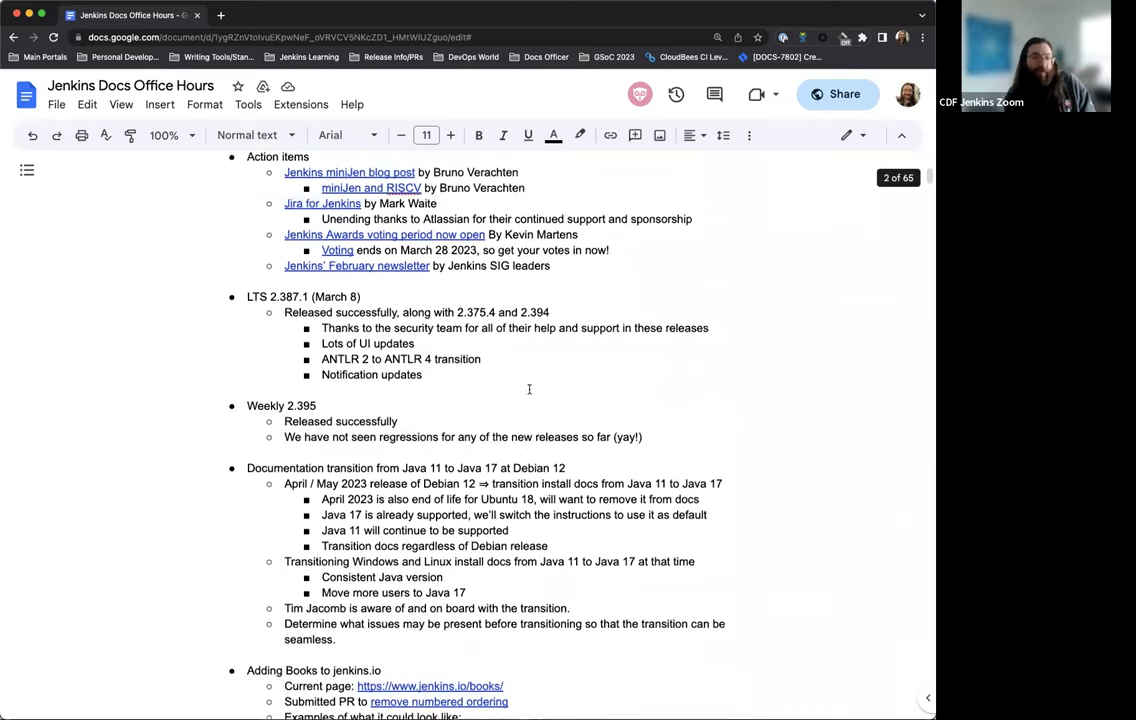
scroll(527, 389, "up", 1)
scroll(251, 313, "up", 1)
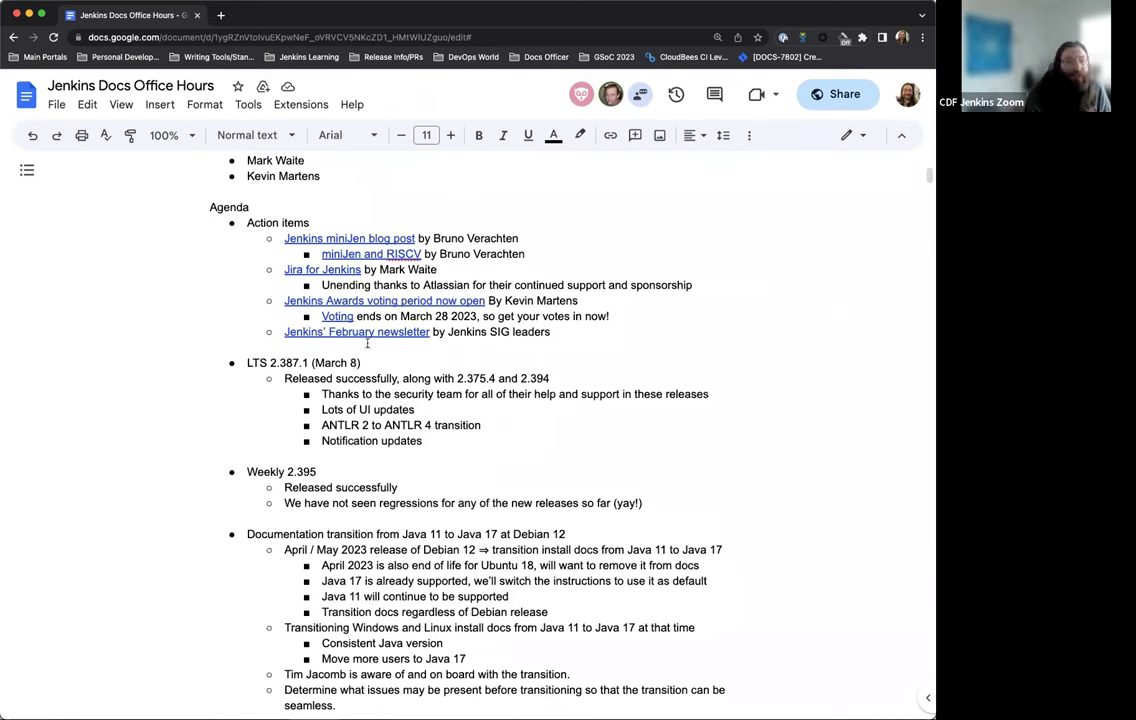
scroll(574, 405, "up", 1)
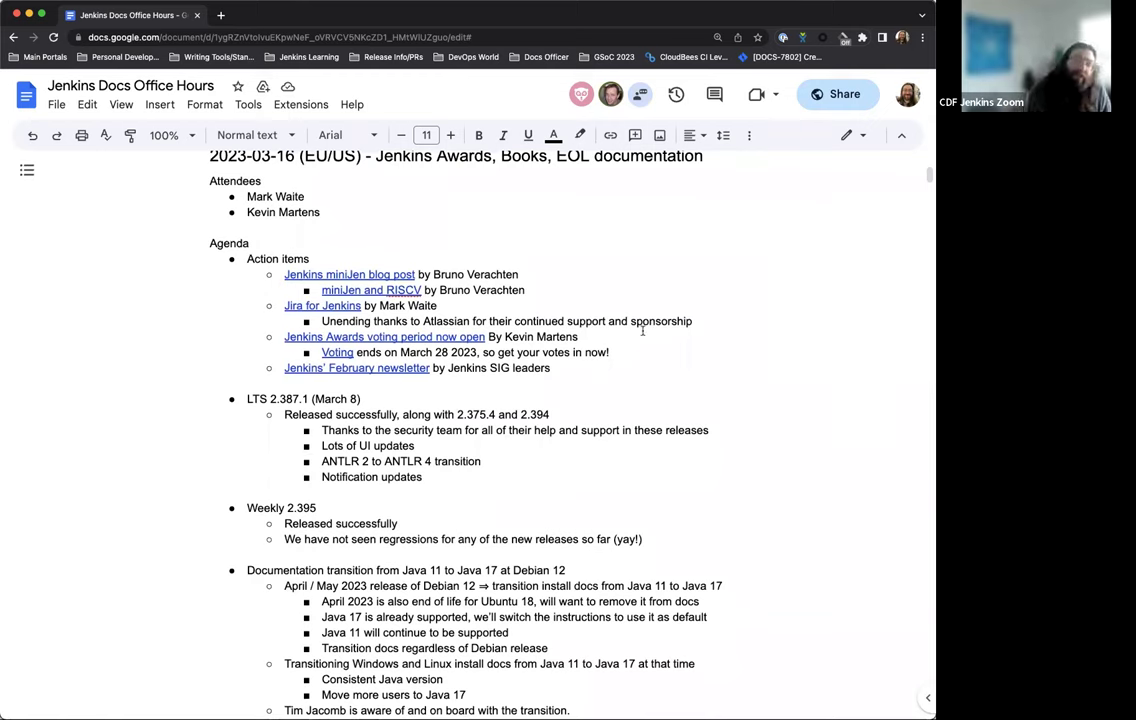
left_click(389, 276)
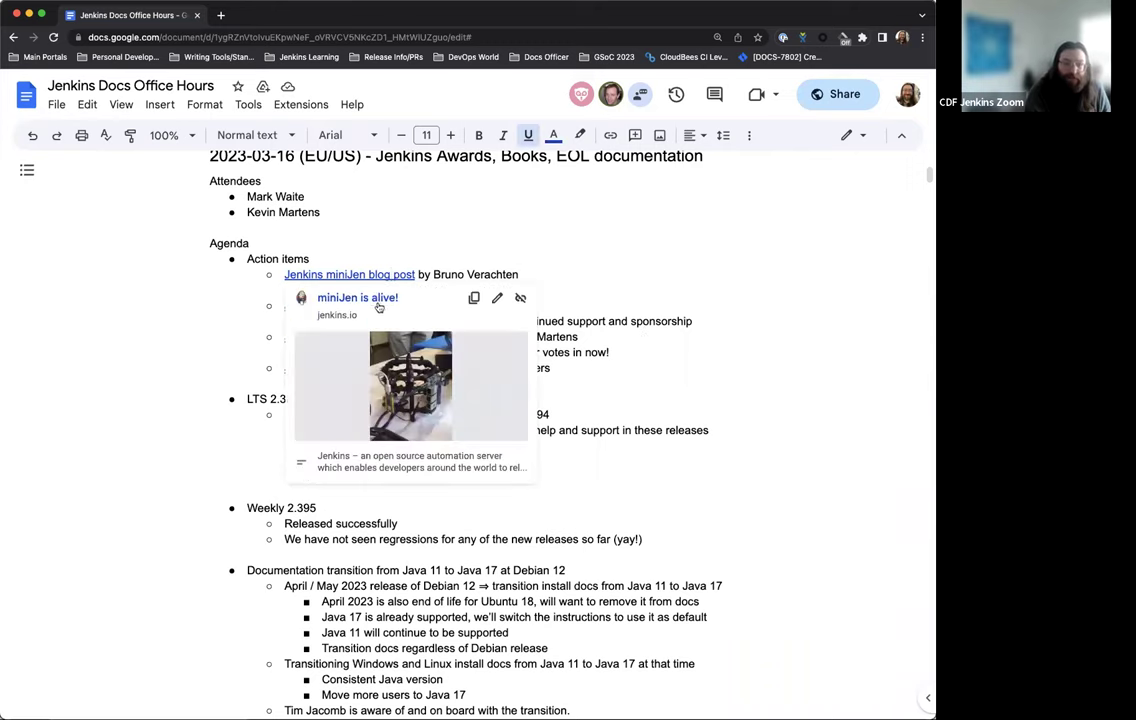
left_click(378, 304)
scroll(338, 187, "down", 5)
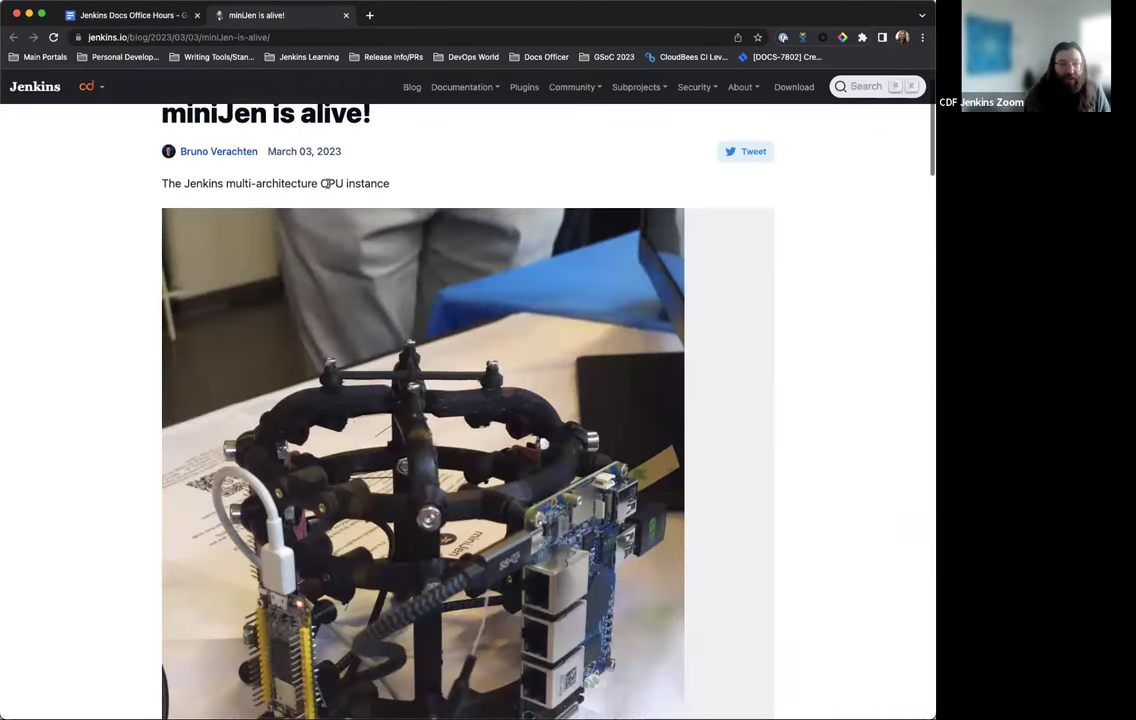
scroll(329, 190, "down", 1)
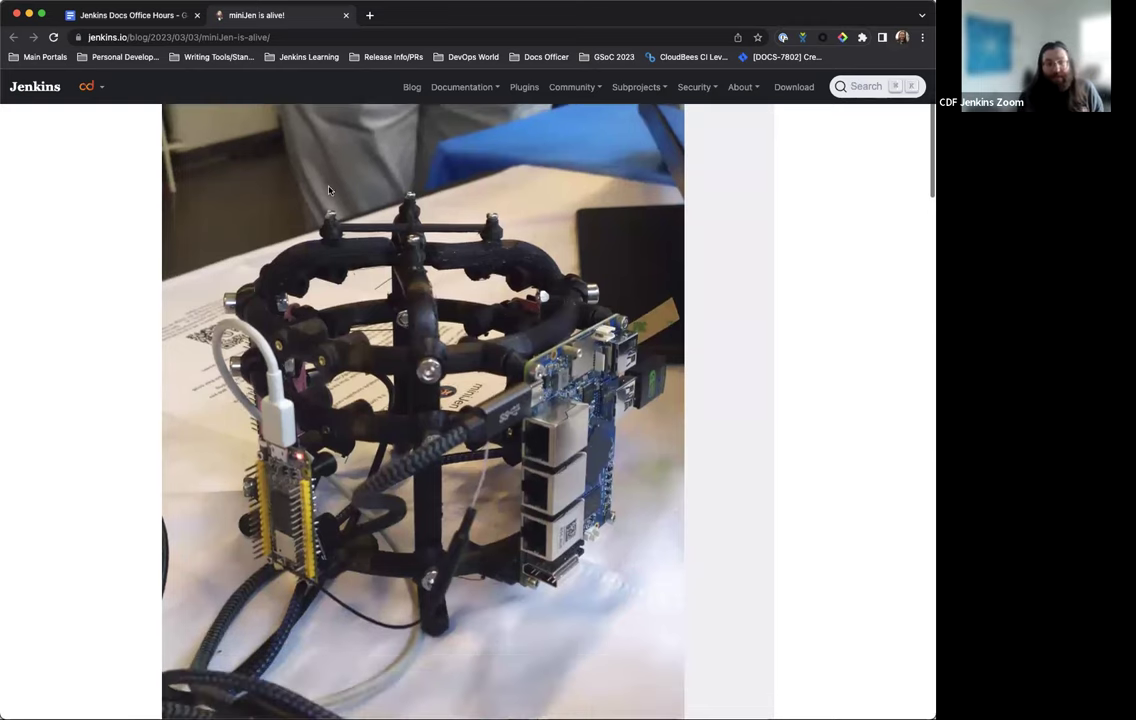
scroll(324, 193, "down", 5)
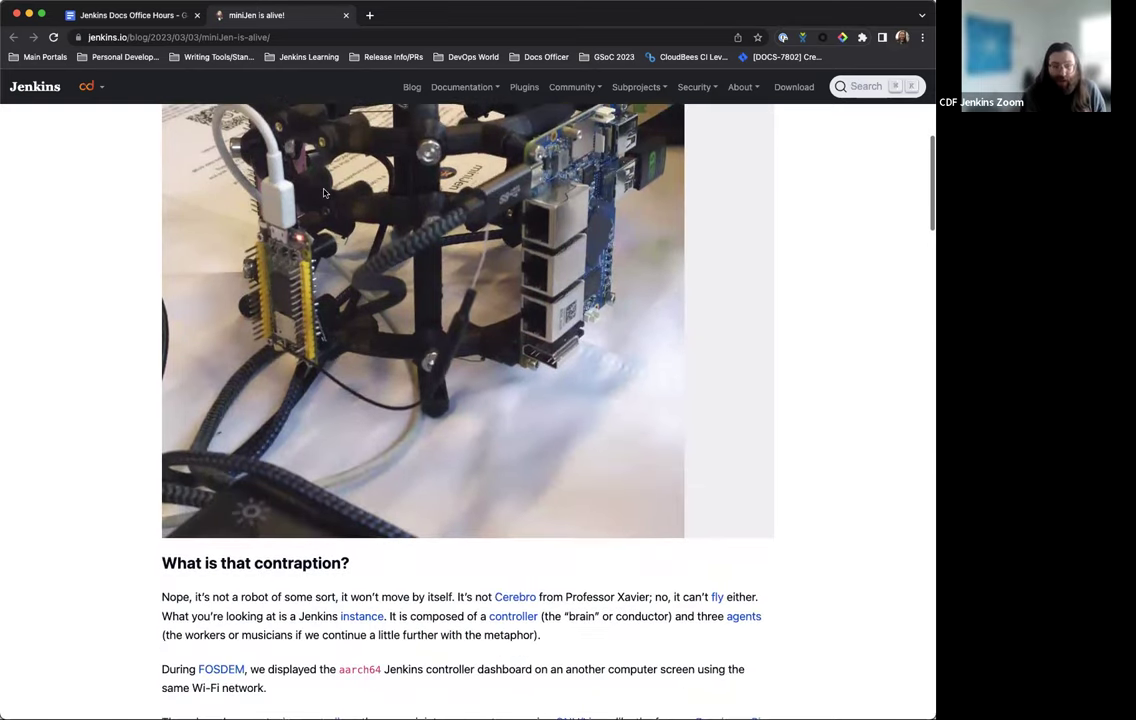
scroll(323, 194, "up", 1)
scroll(323, 194, "up", 7)
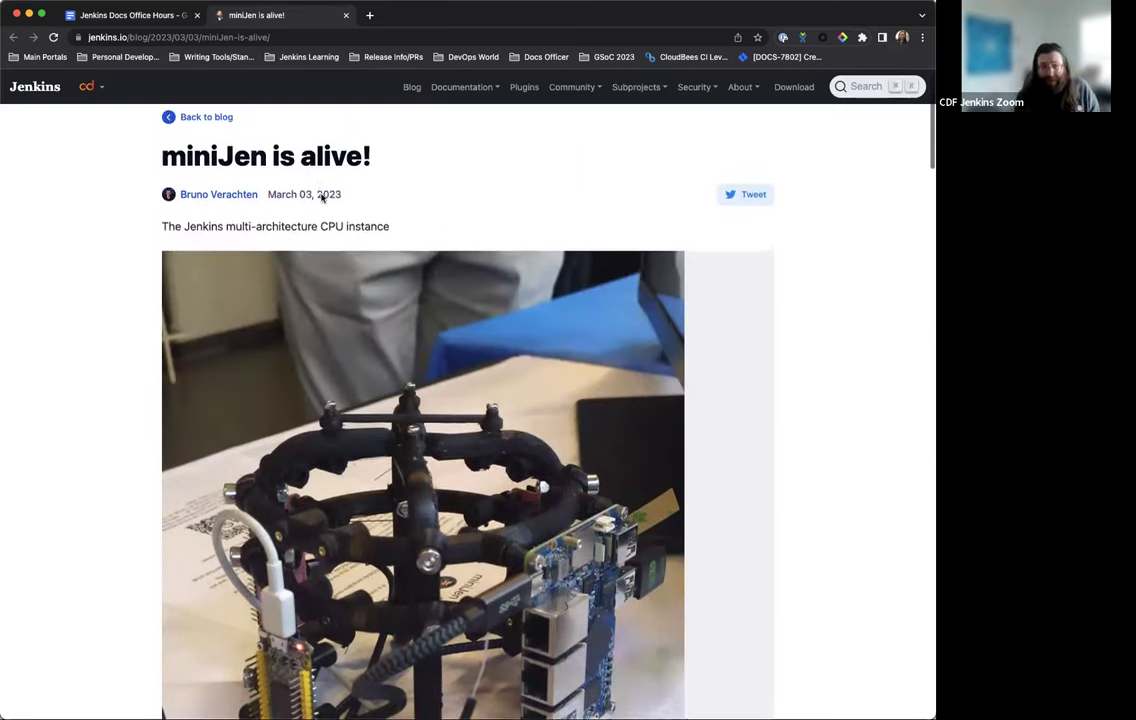
scroll(315, 215, "down", 4)
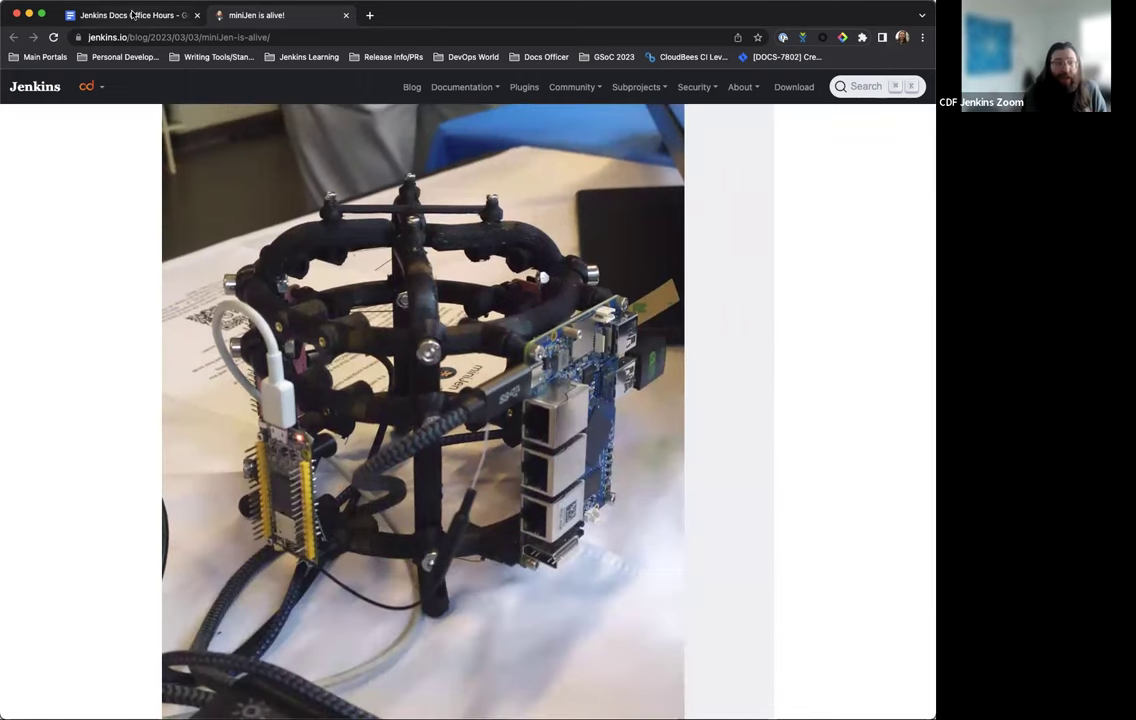
Open the miniJen and RISCV blog post linked in the meeting notes and skim it through the RISC-V quest section
left_click(133, 15)
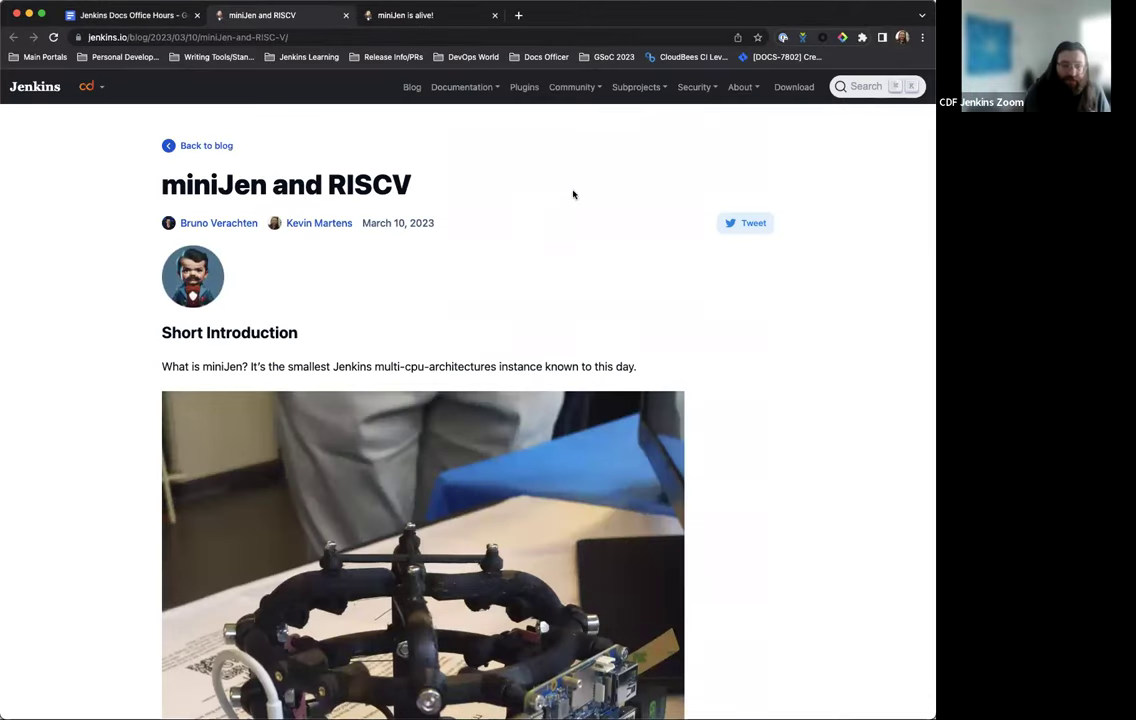
scroll(573, 190, "down", 2)
scroll(583, 213, "down", 1)
scroll(583, 213, "down", 5)
scroll(566, 220, "down", 5)
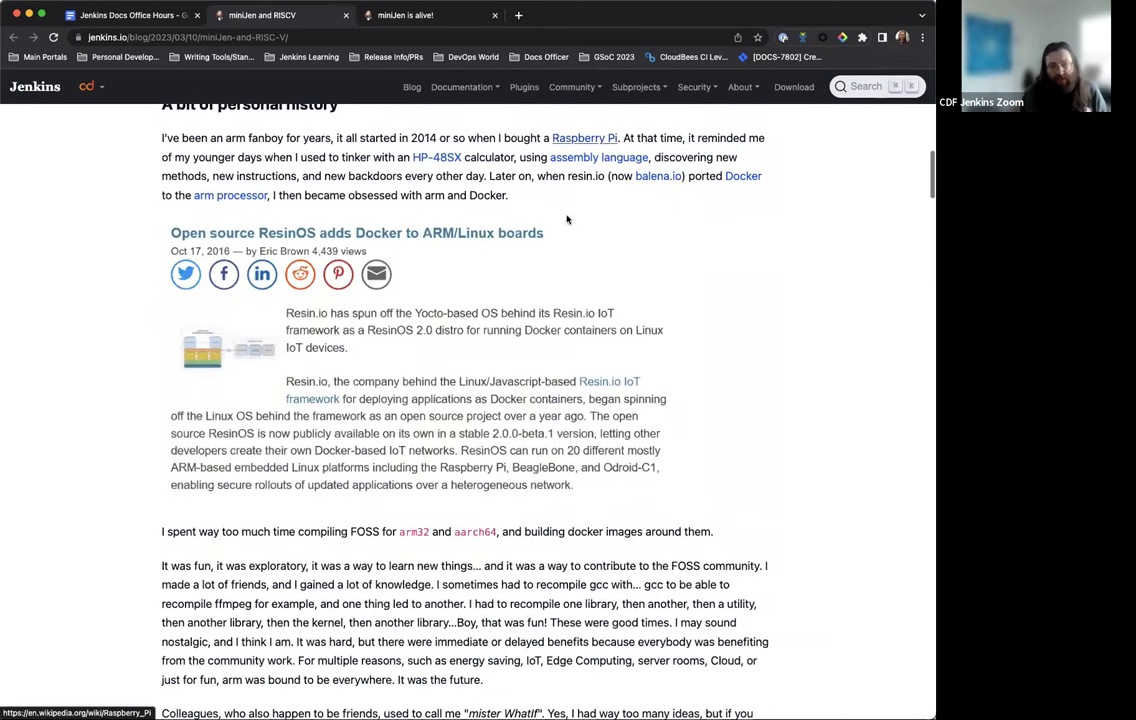
scroll(566, 219, "down", 3)
scroll(566, 216, "down", 2)
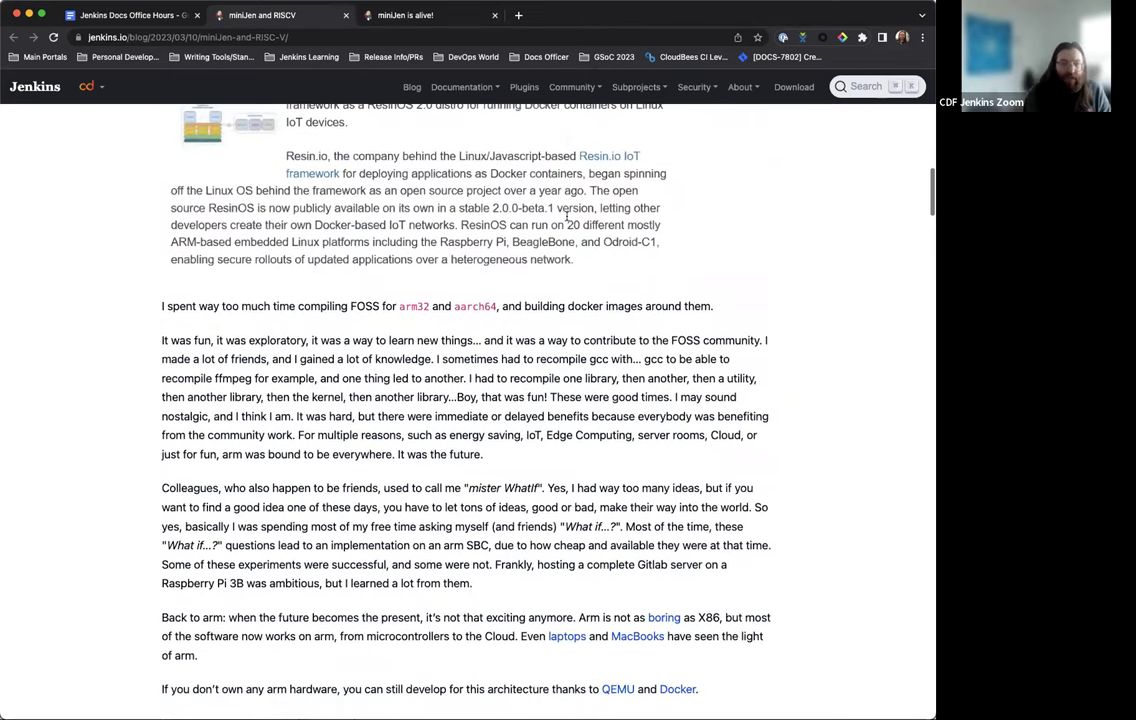
scroll(566, 216, "down", 13)
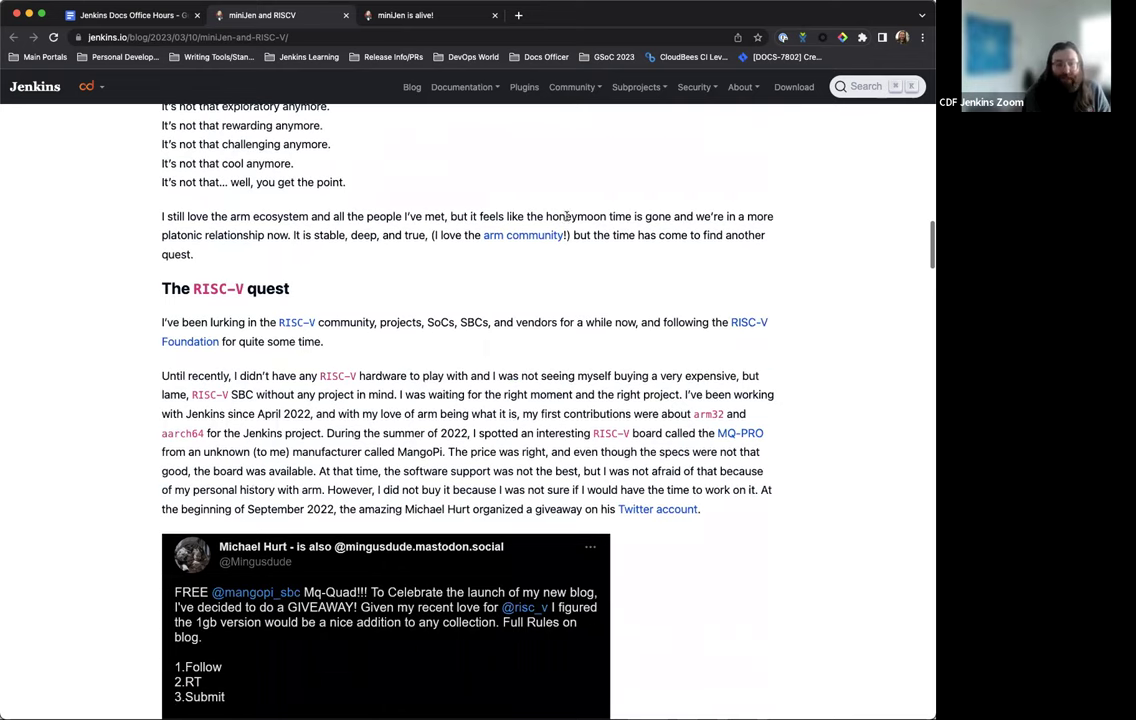
scroll(566, 219, "down", 1)
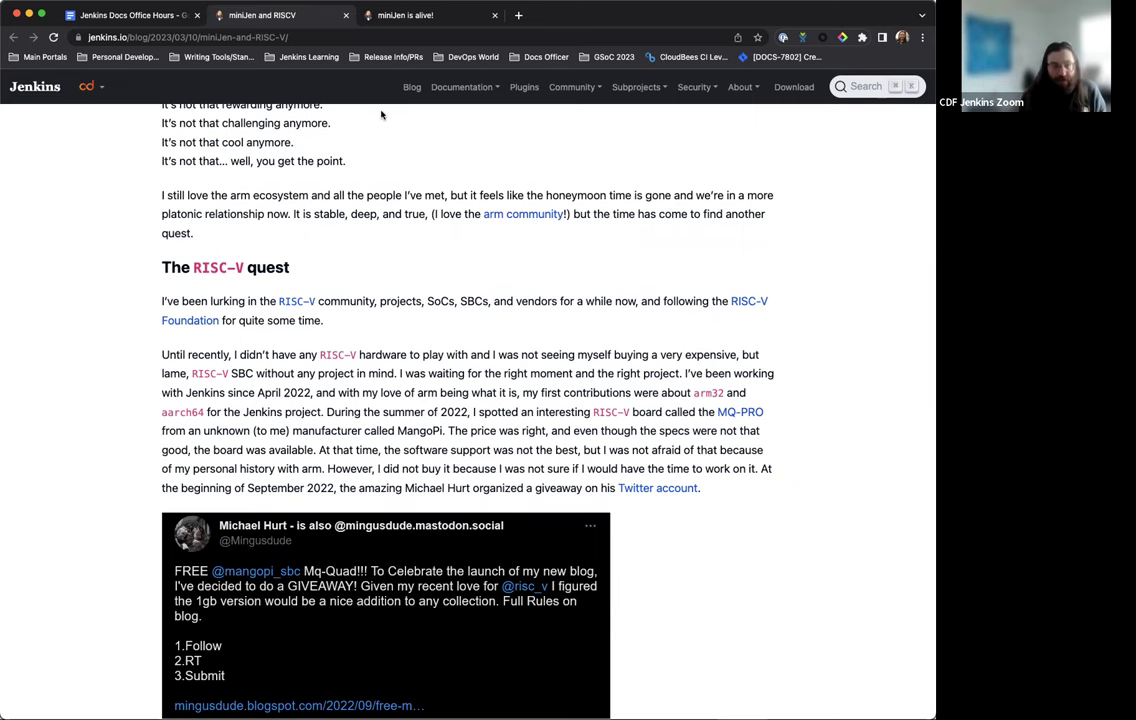
scroll(374, 185, "up", 6)
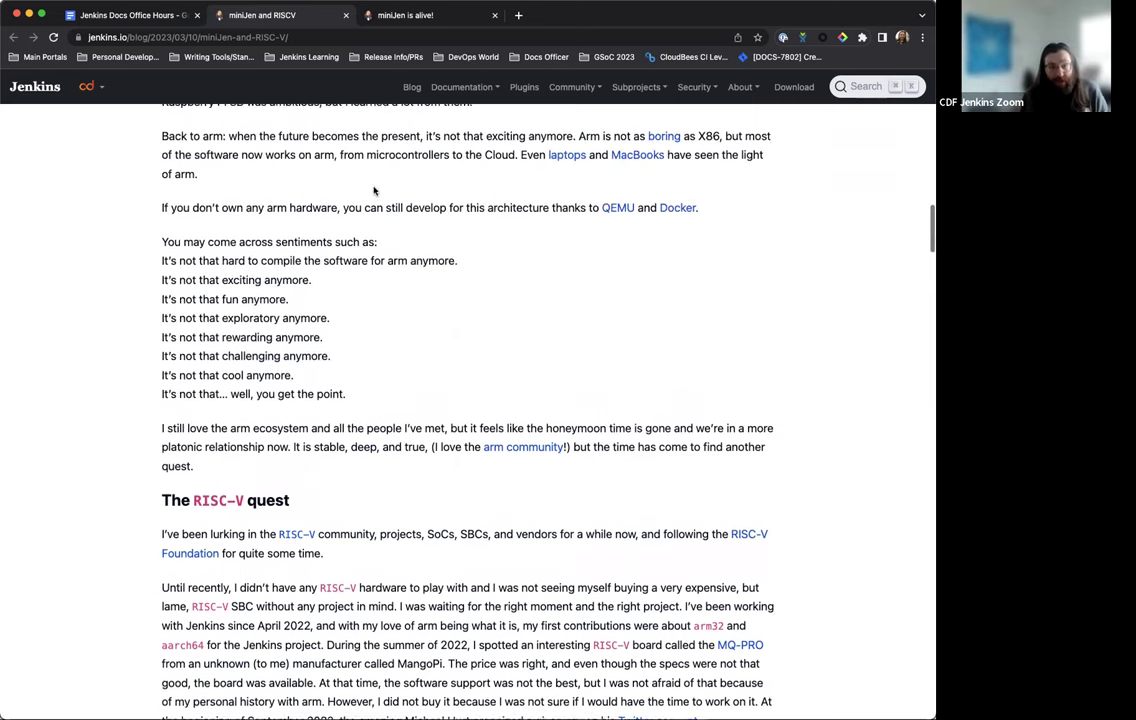
scroll(374, 192, "up", 10)
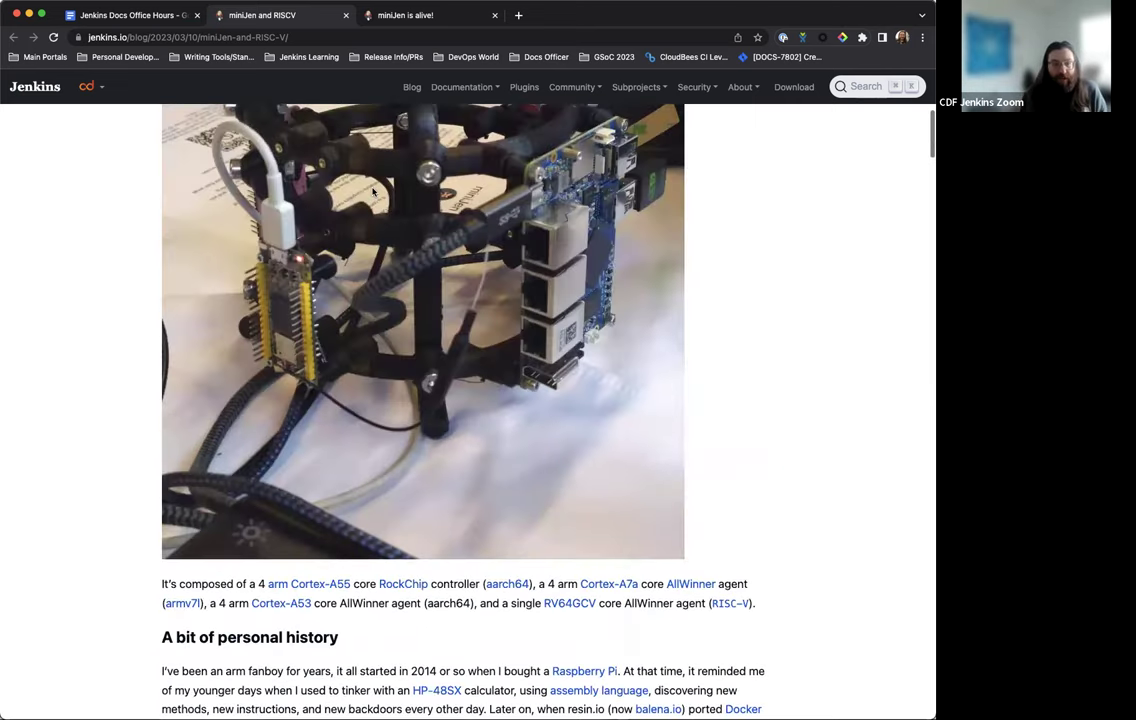
scroll(372, 192, "down", 2)
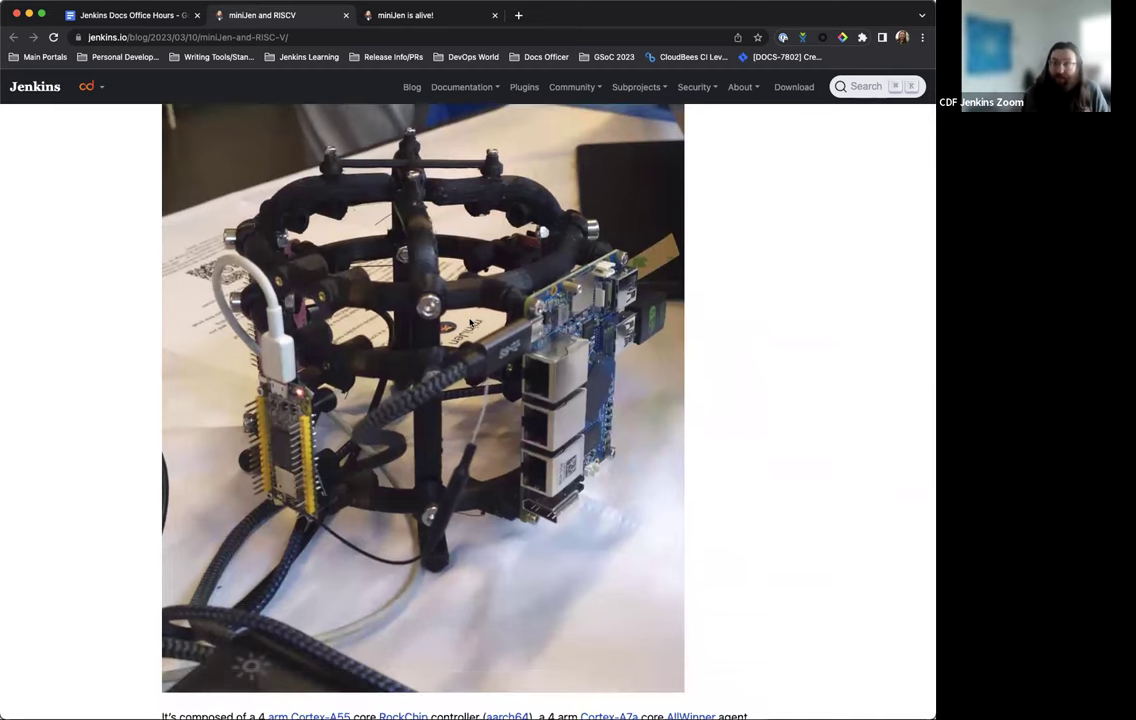
Return to the meeting notes and add the third attendee's full name to the 2023-03-16 attendee list
left_click(116, 17)
left_click(325, 212)
key("Return")
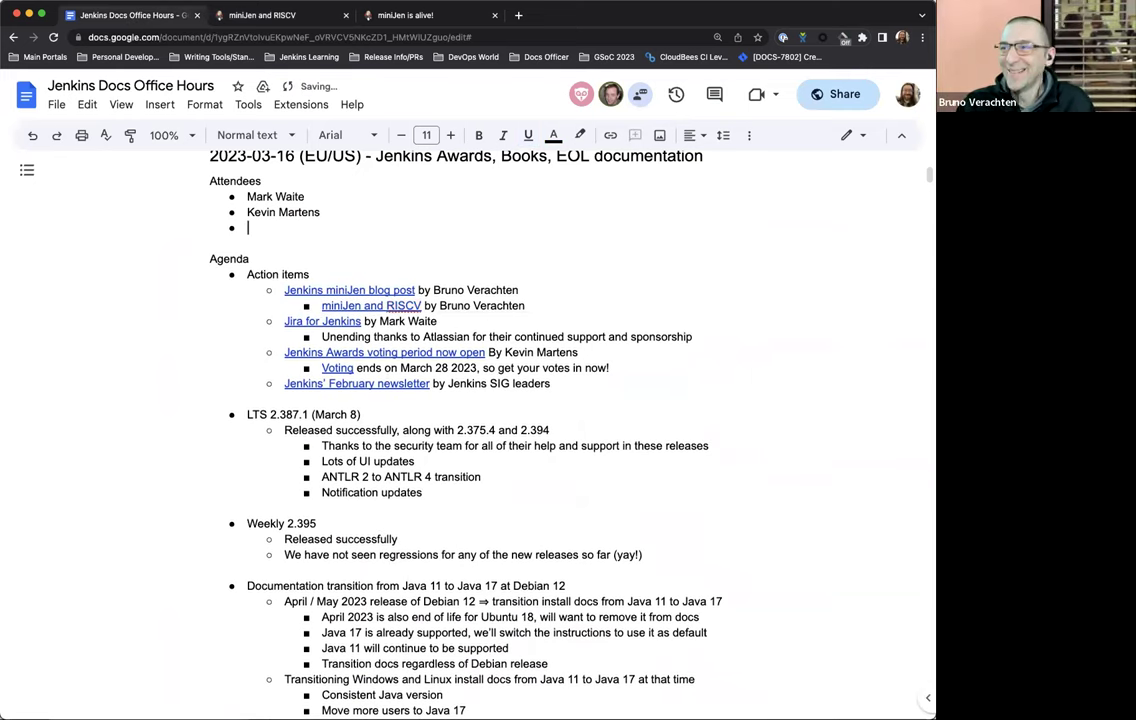
type("Bruno Ver")
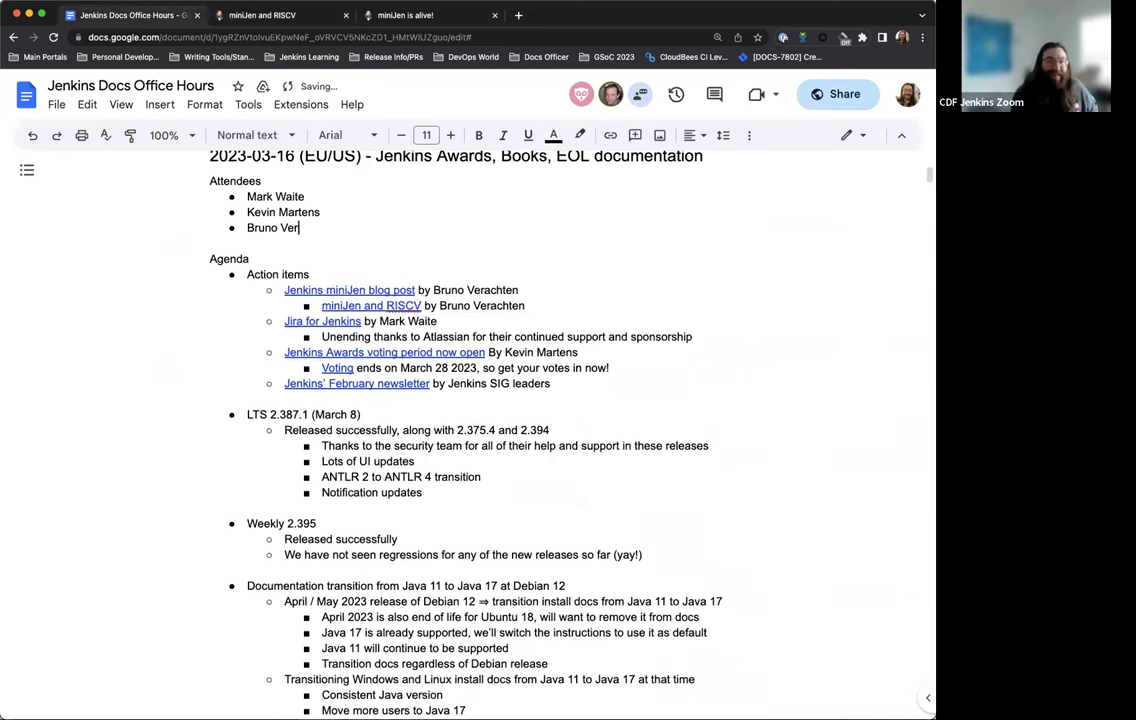
type("achten")
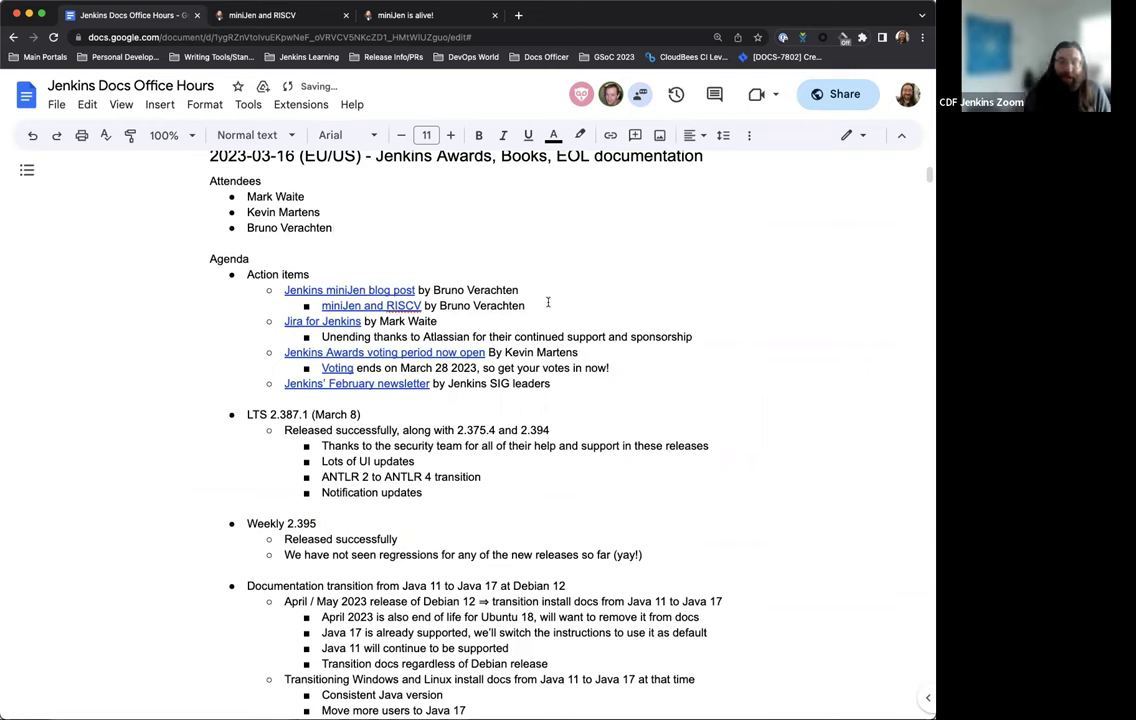
Show both miniJen blog posts again and skim the miniJen and RISCV post through its hardware description and personal history section
scroll(548, 302, "down", 1)
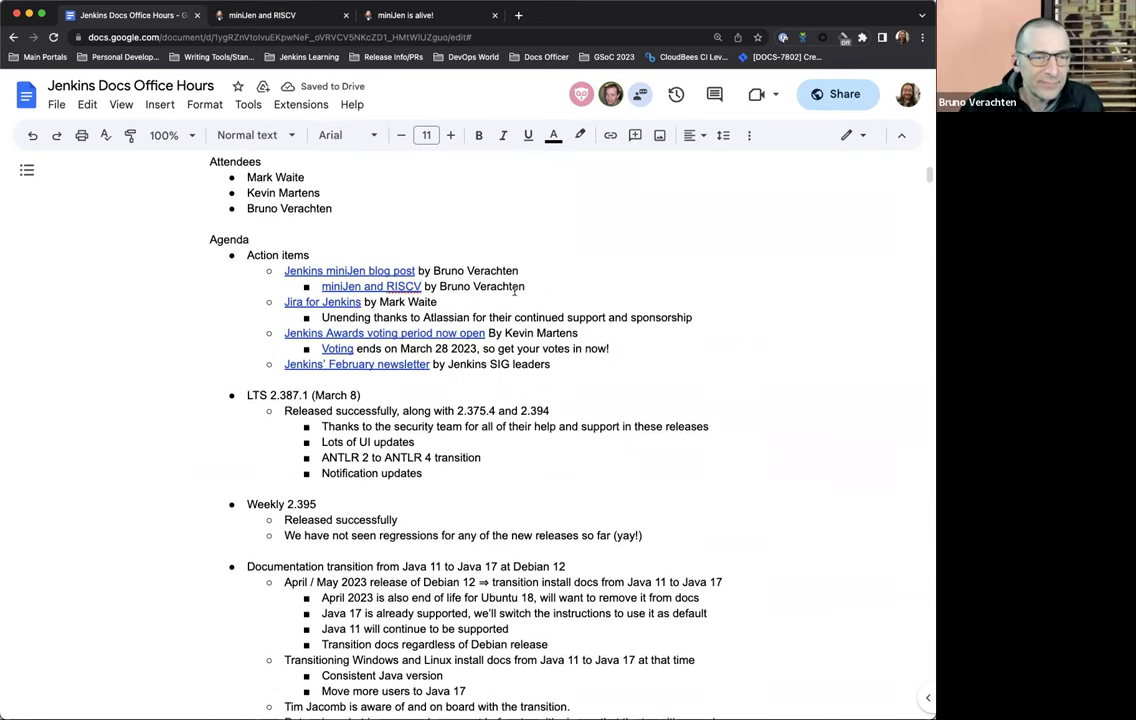
scroll(514, 289, "down", 1)
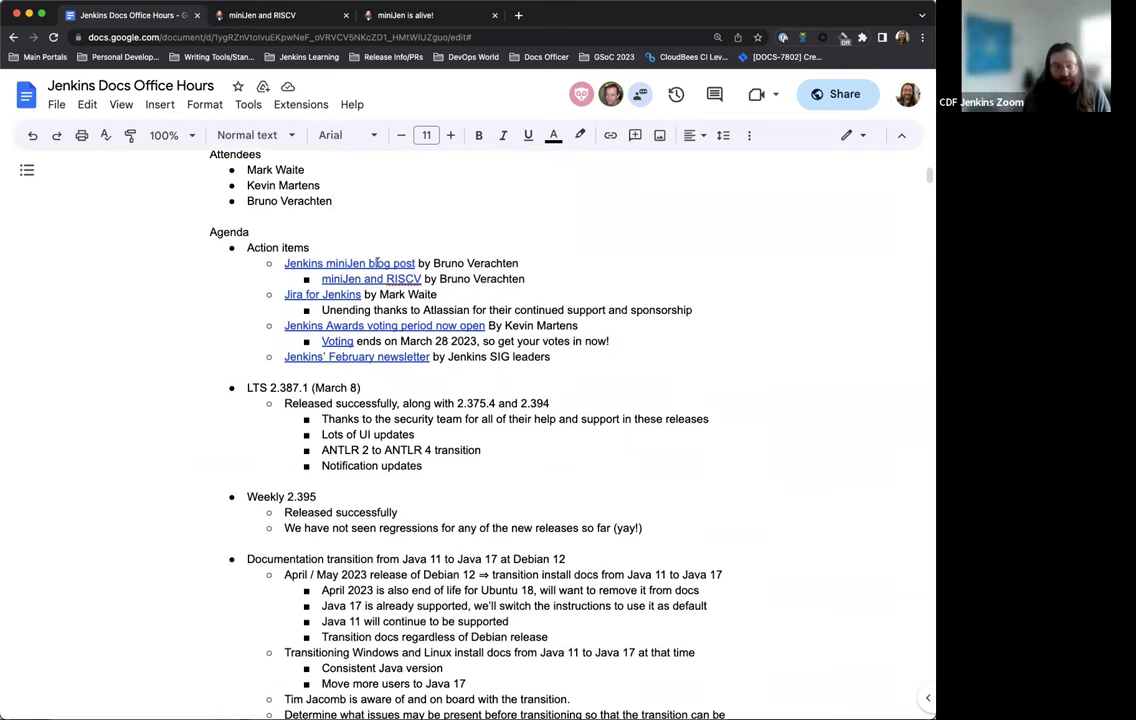
left_click(420, 15)
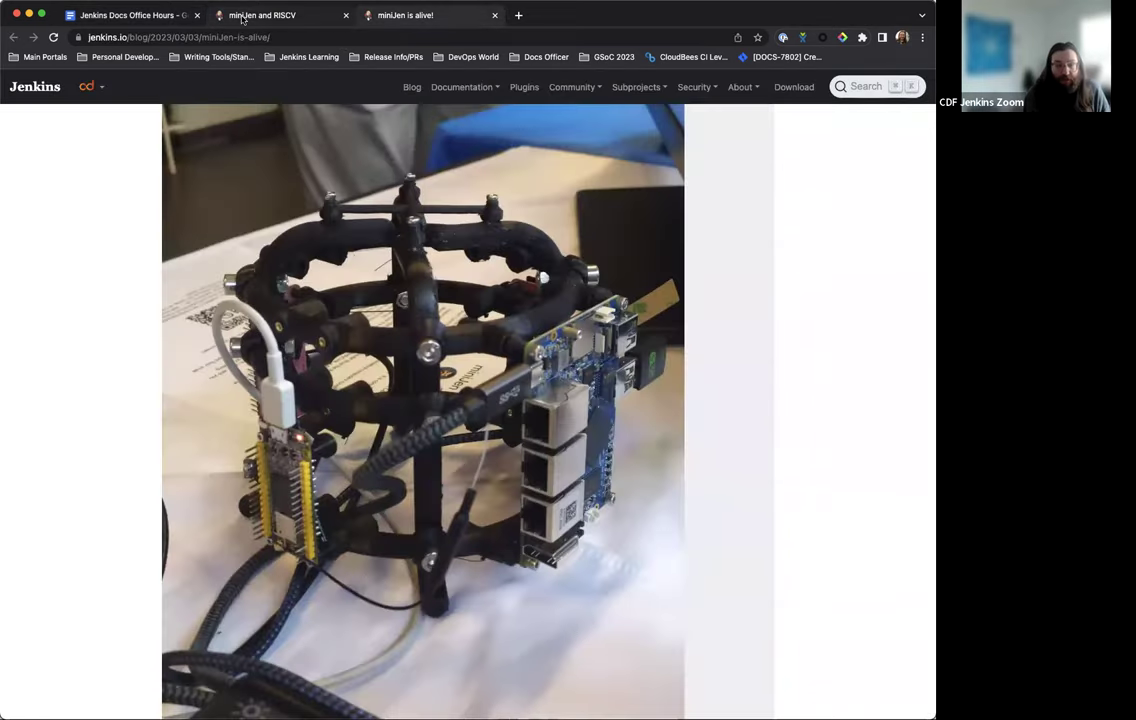
left_click(245, 17)
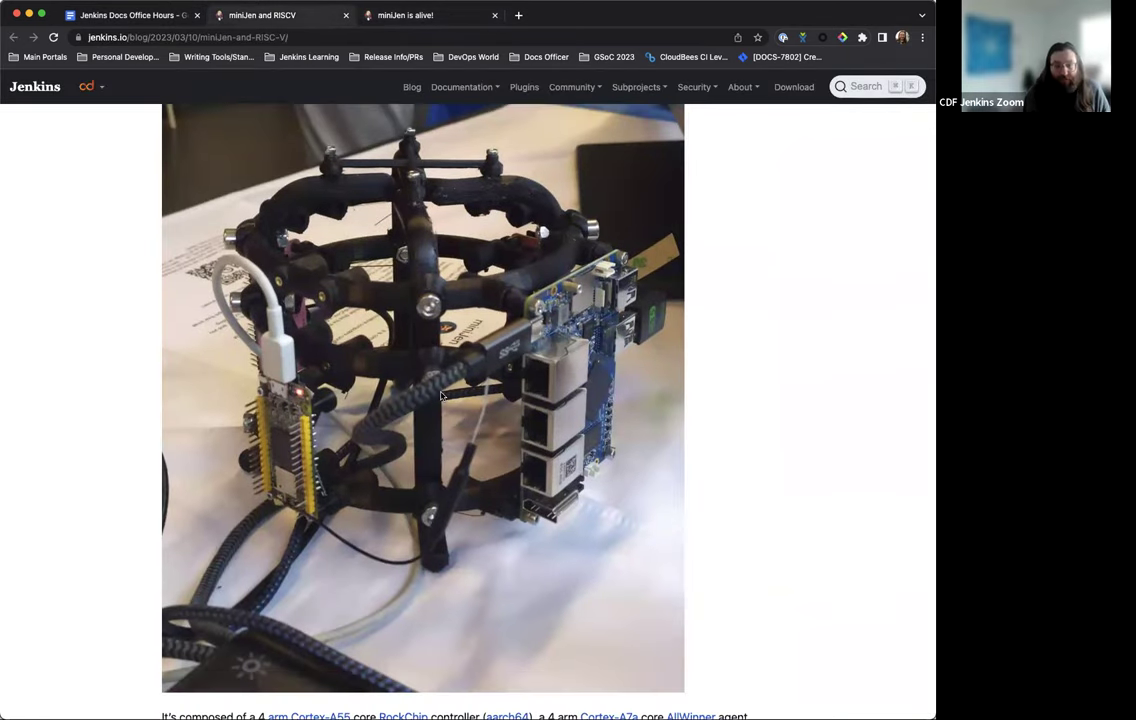
scroll(443, 390, "down", 5)
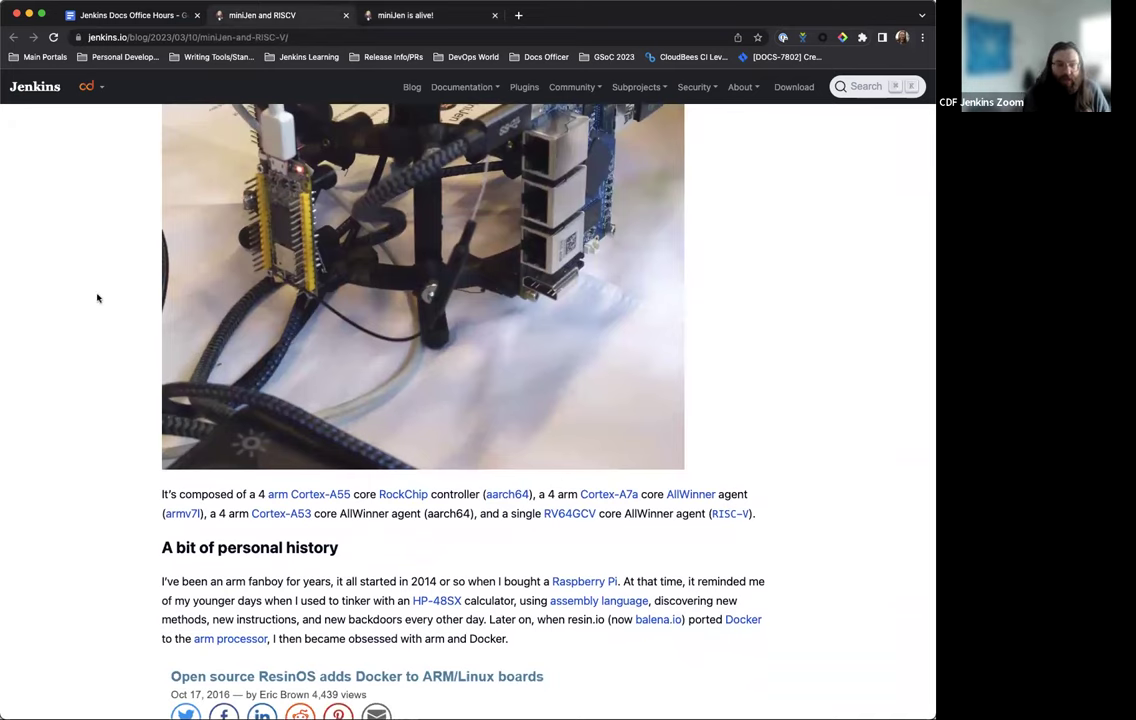
scroll(101, 328, "down", 1)
scroll(101, 339, "down", 3)
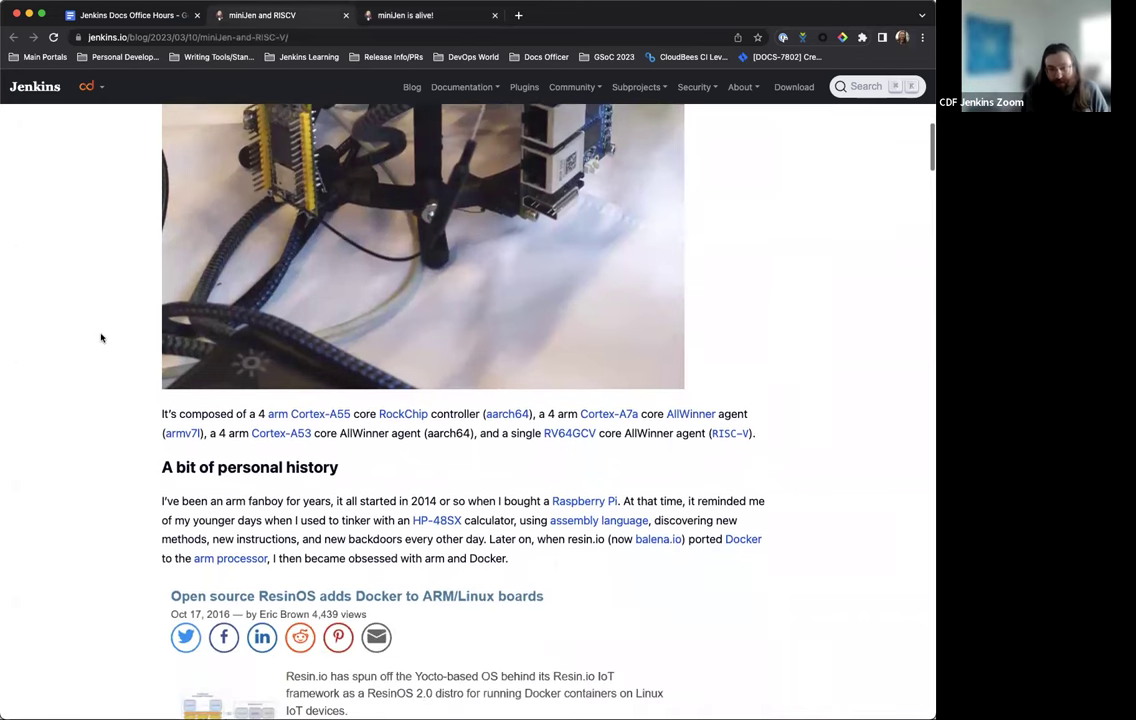
Open the Jira for Jenkins blog post linked in the meeting notes and skim its sponsorship, upgrade schedule and numbers sections
left_click(150, 17)
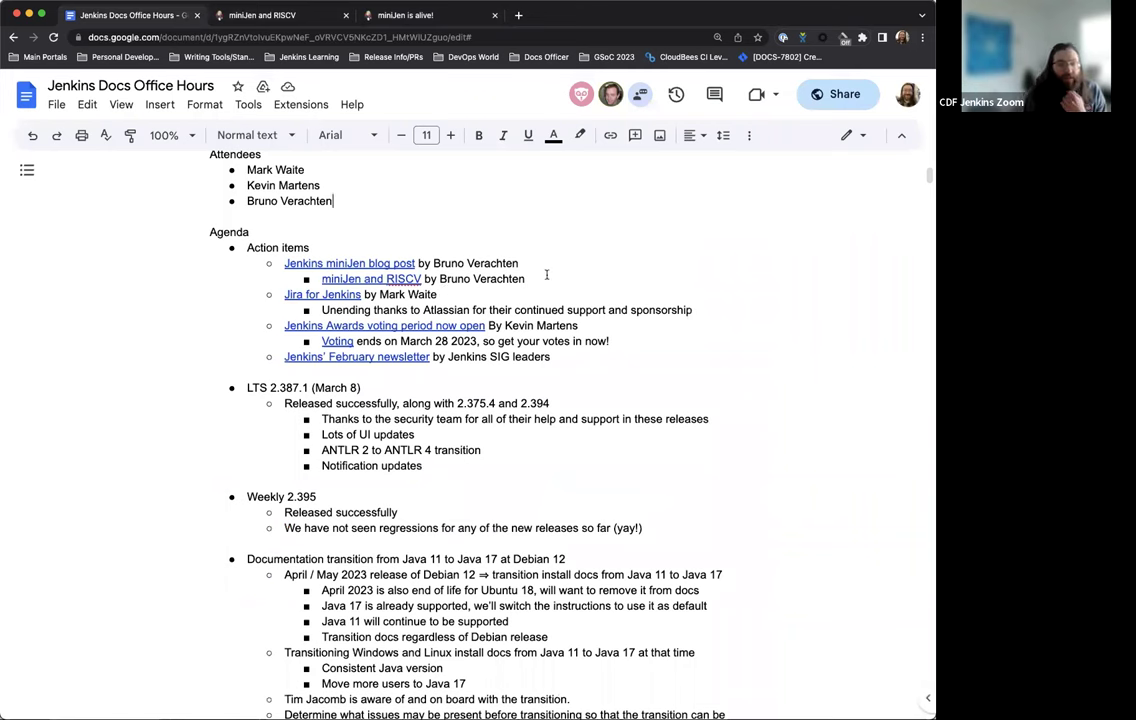
scroll(607, 262, "down", 1)
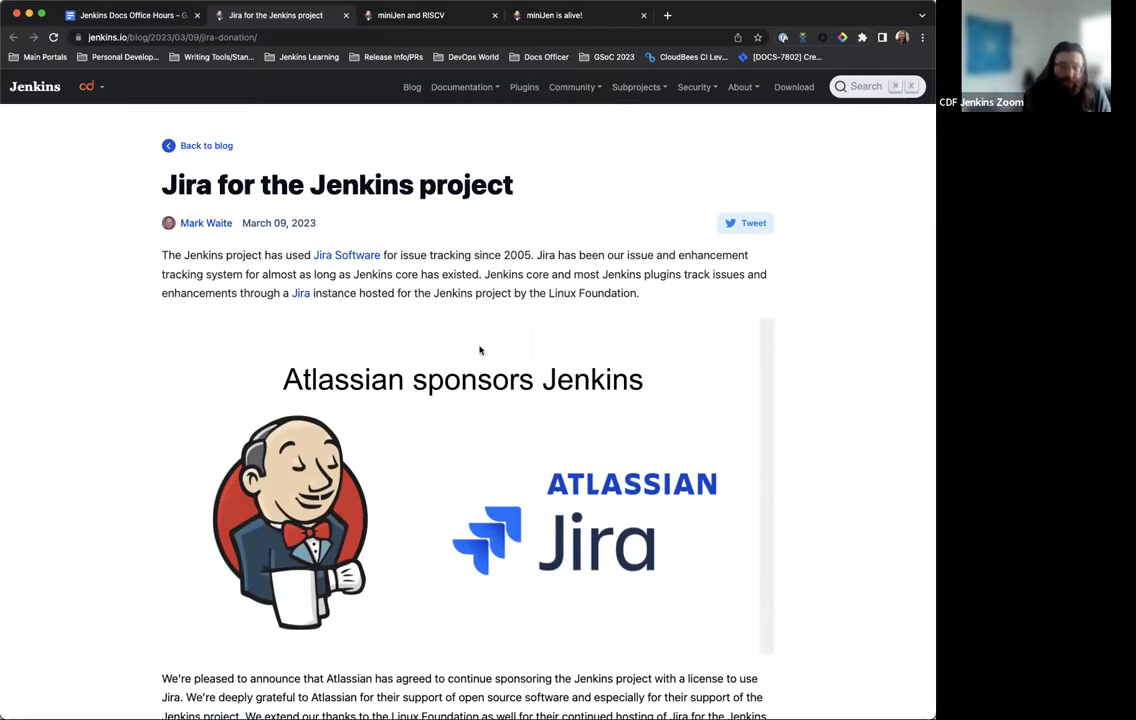
scroll(419, 250, "down", 2)
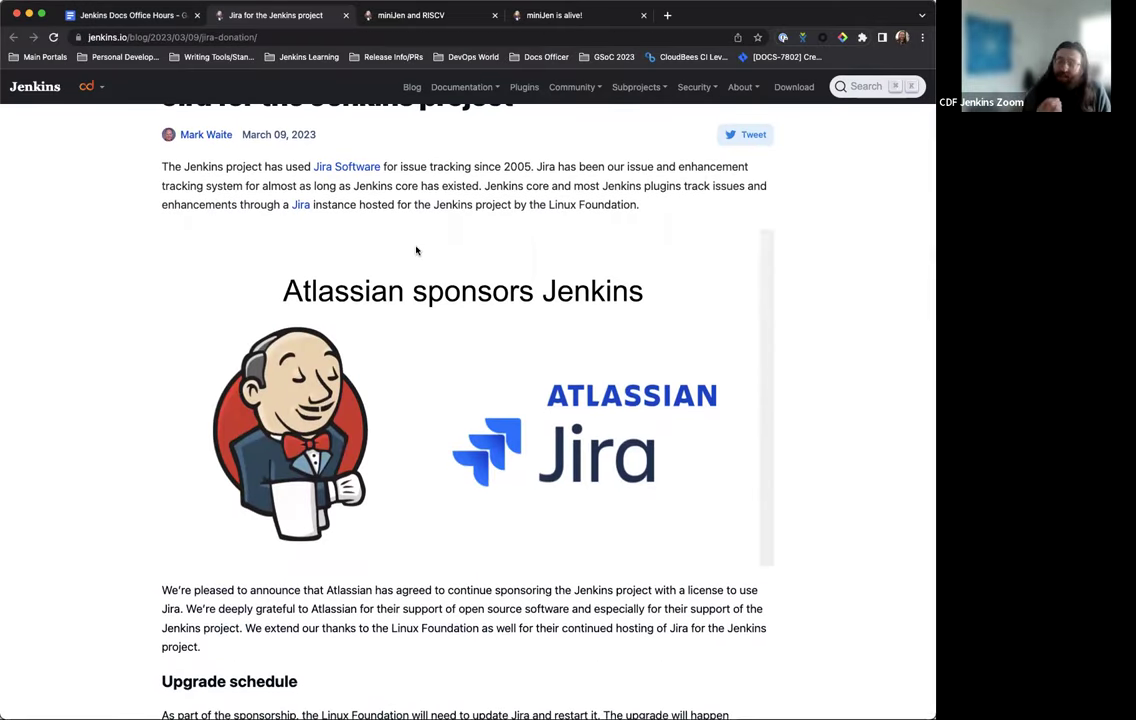
scroll(392, 230, "down", 2)
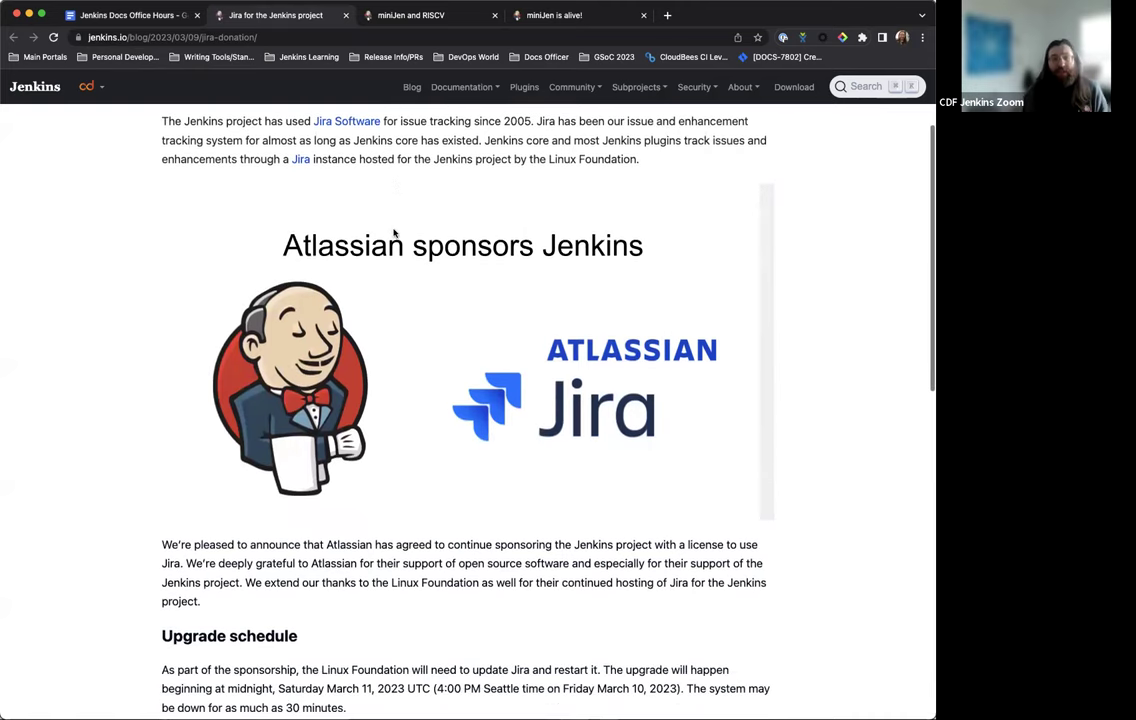
scroll(400, 233, "down", 2)
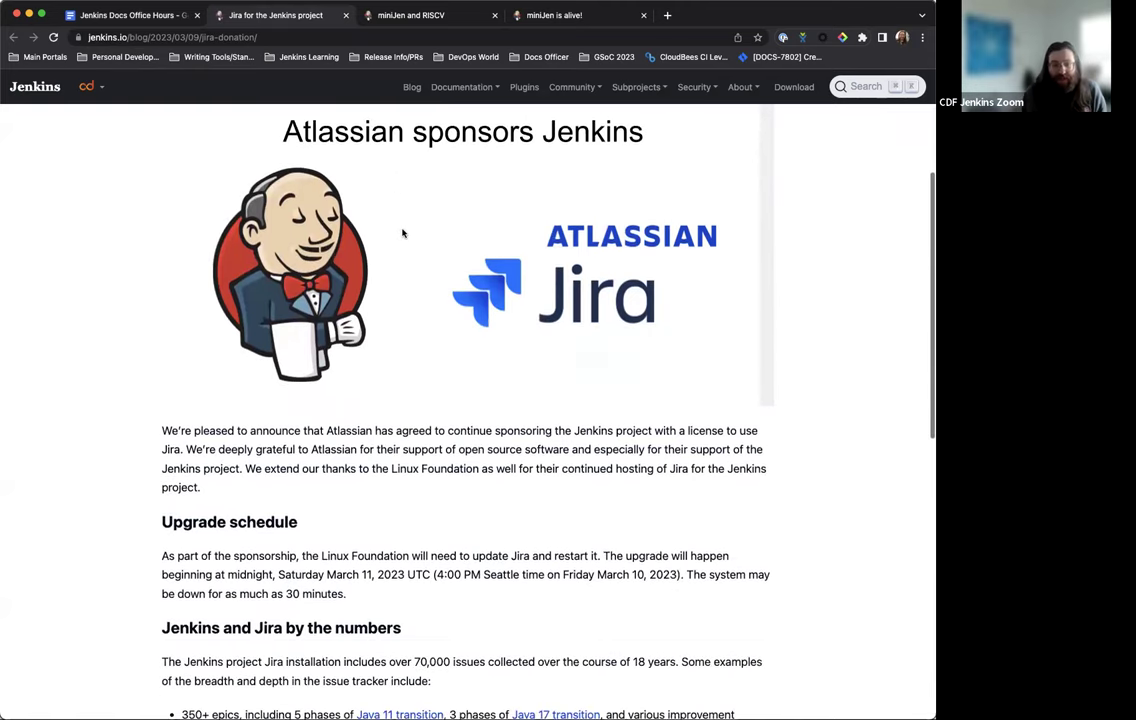
scroll(403, 233, "down", 4)
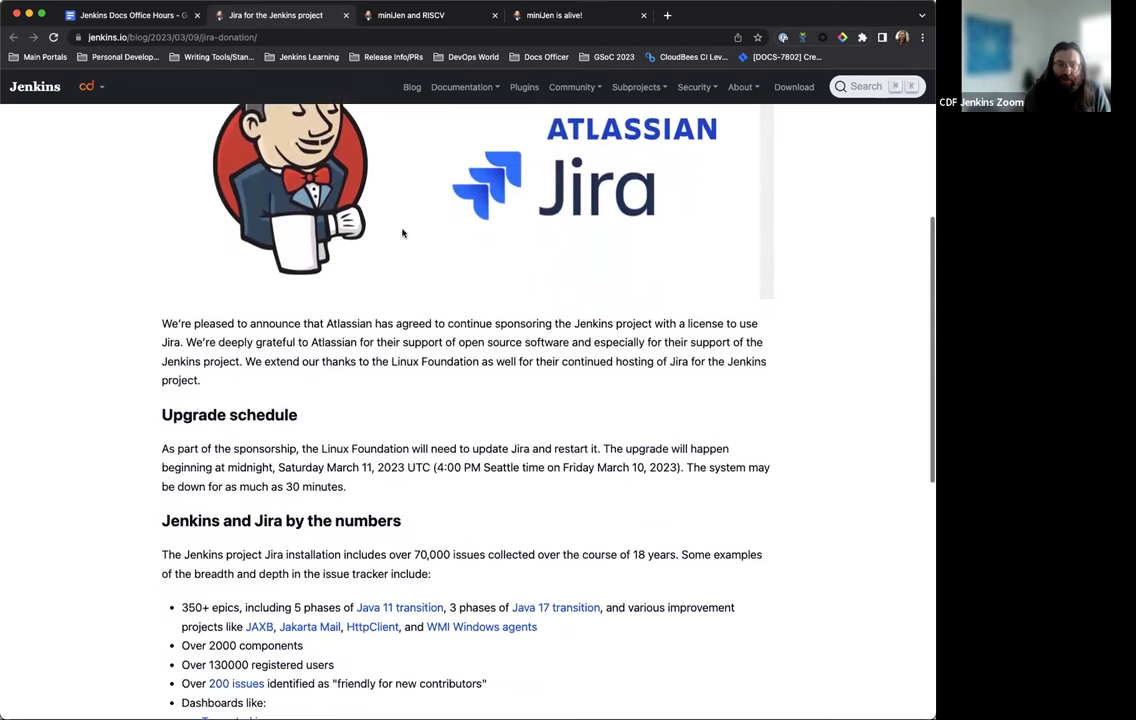
scroll(403, 233, "down", 3)
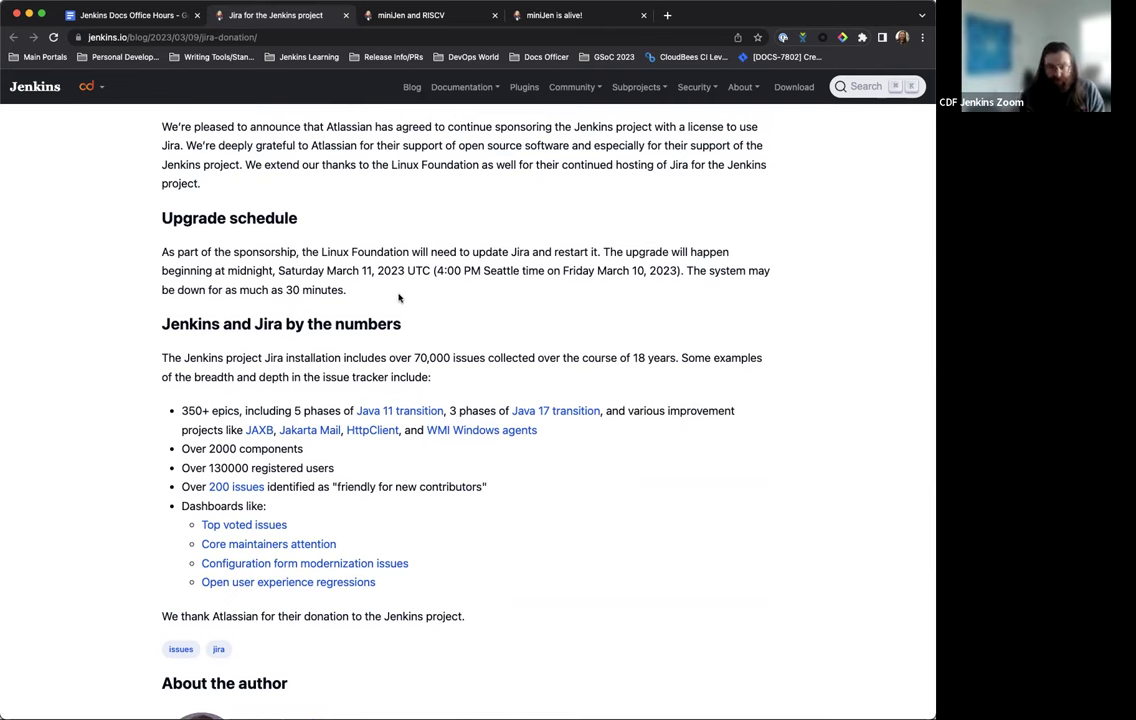
scroll(390, 295, "down", 1)
scroll(377, 296, "up", 8)
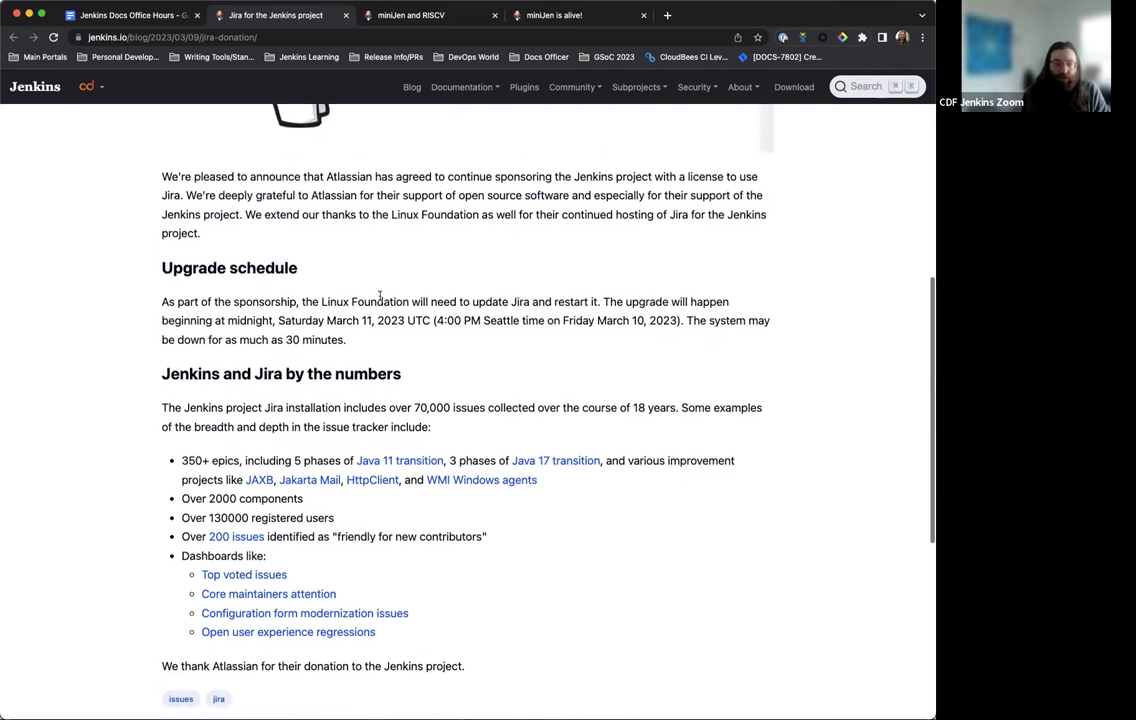
scroll(377, 303, "up", 4)
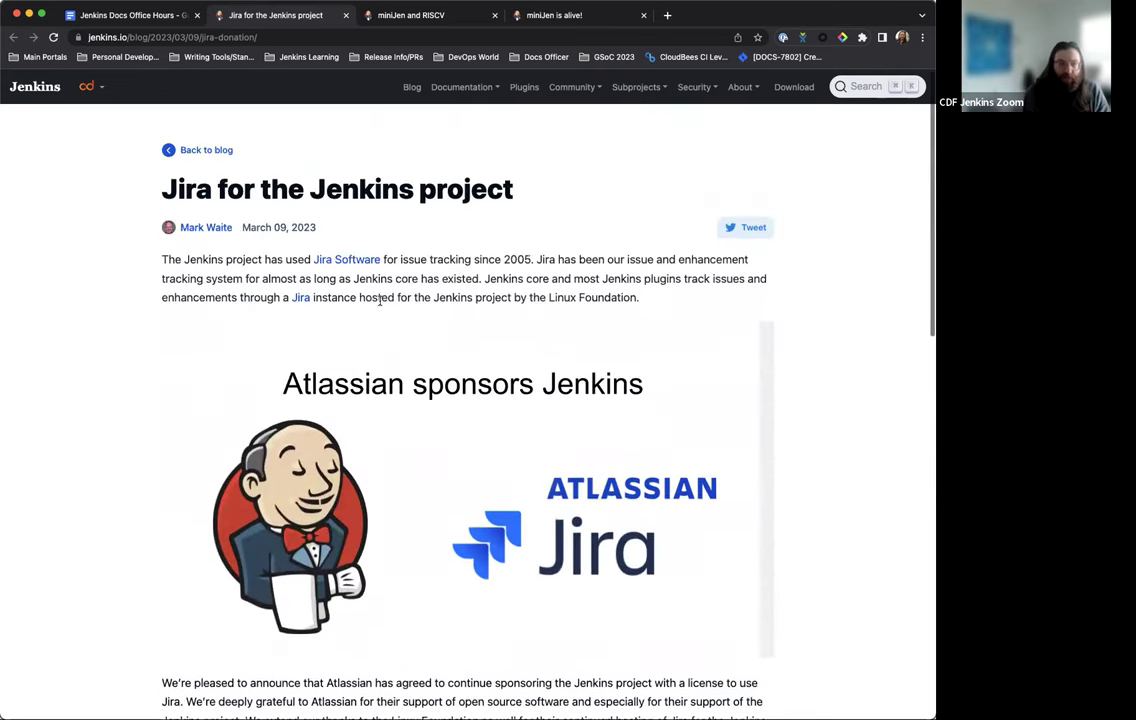
Open the Jenkins Awards voting blog post from the action items and review its award categories, nominees and timeline
left_click(160, 16)
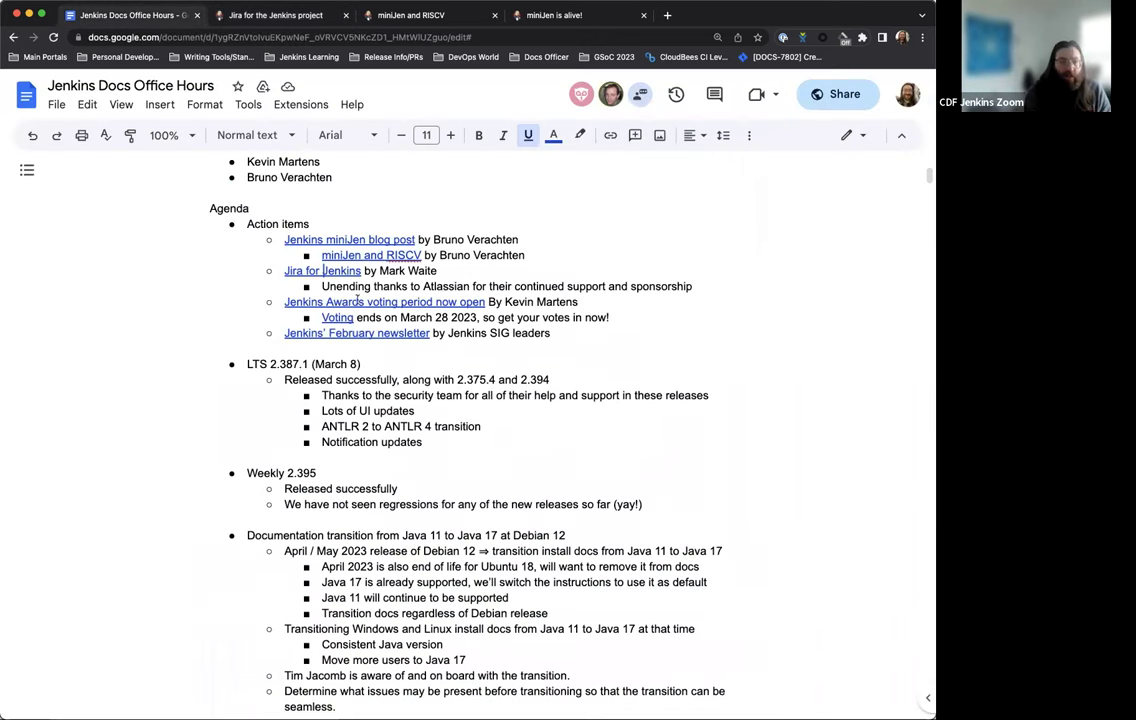
left_click(537, 301)
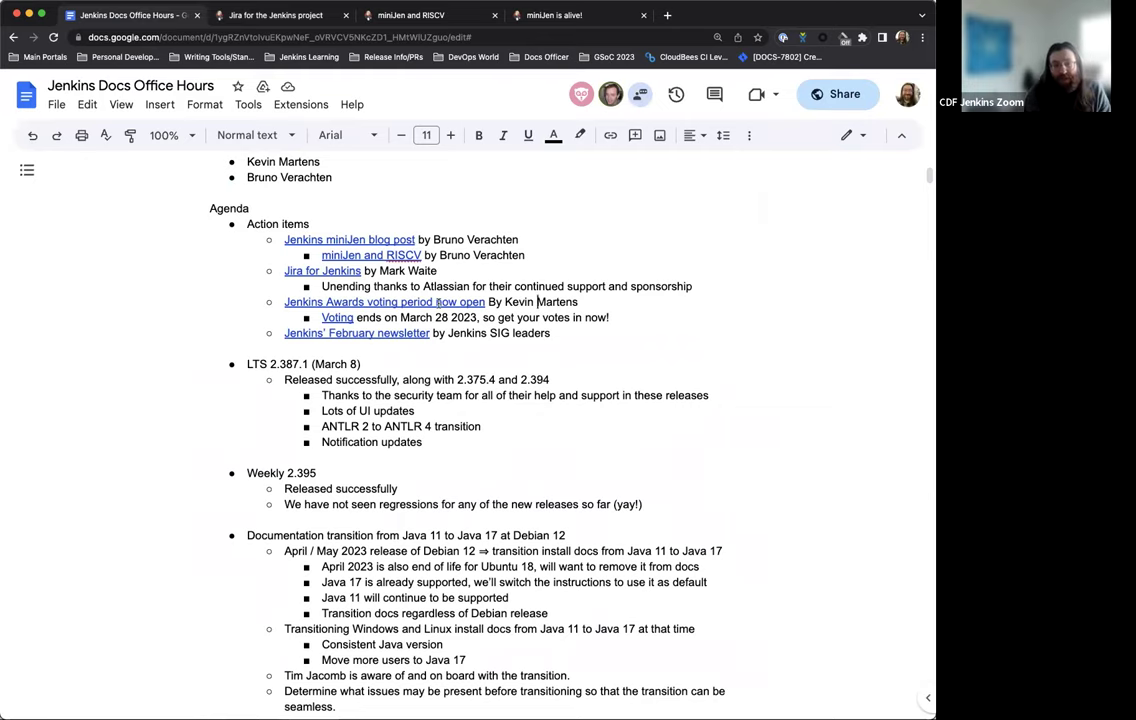
left_click(437, 302)
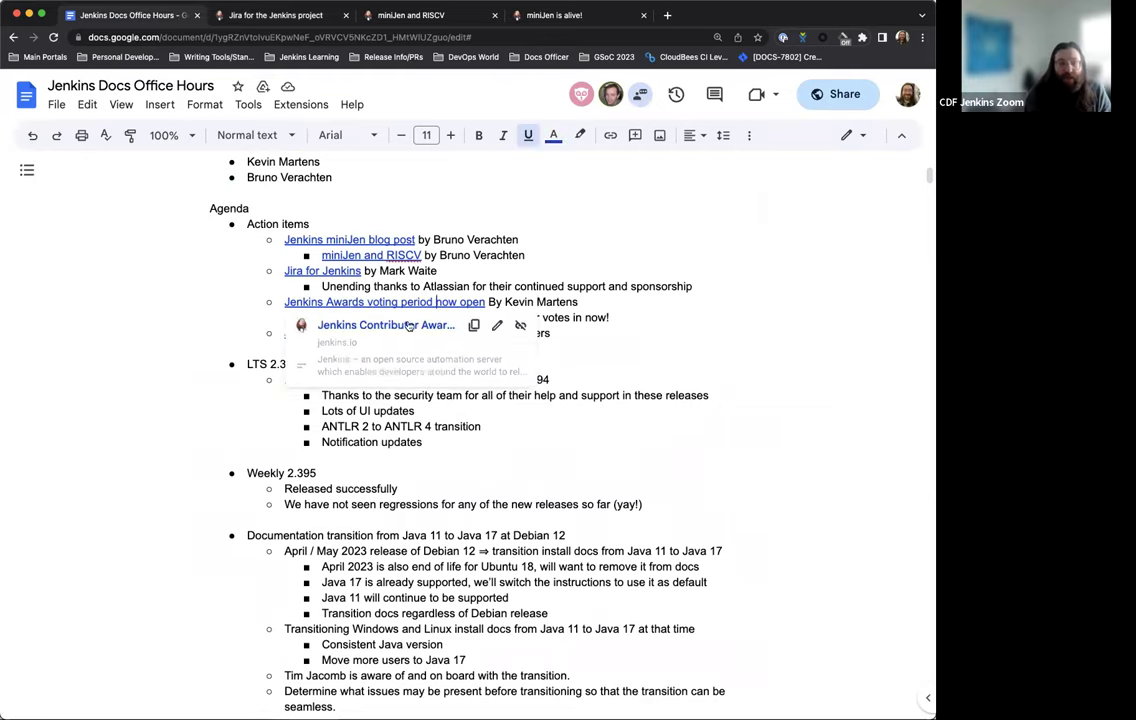
left_click(408, 325)
scroll(417, 481, "down", 5)
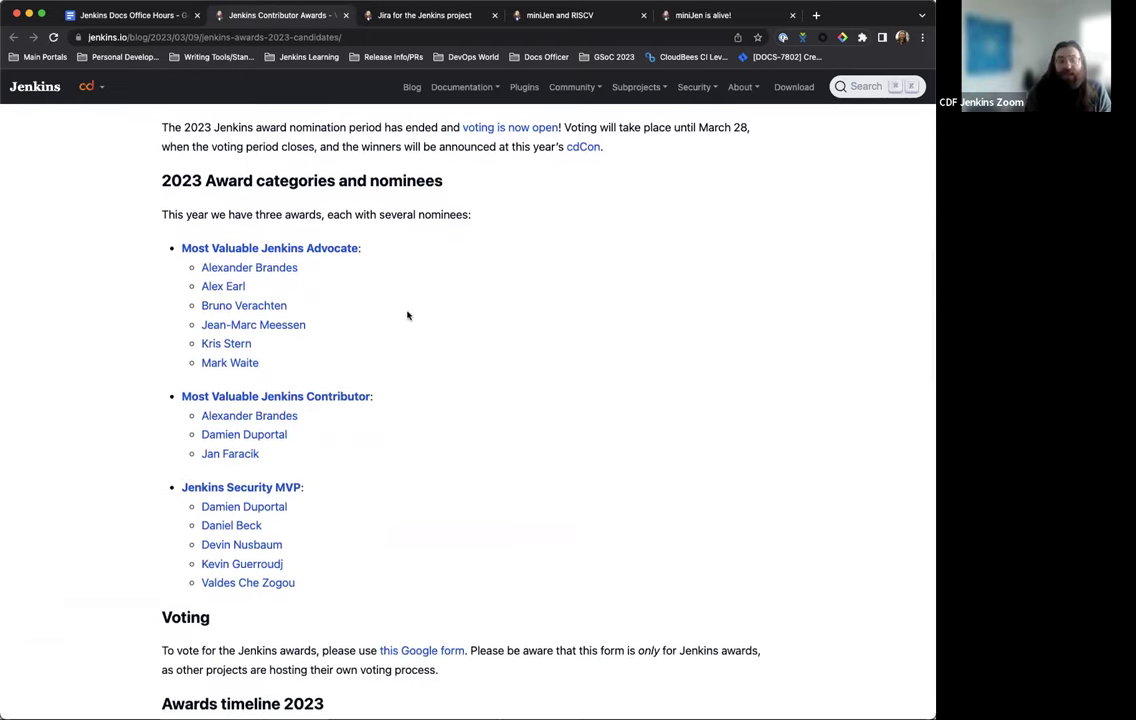
scroll(426, 360, "up", 1)
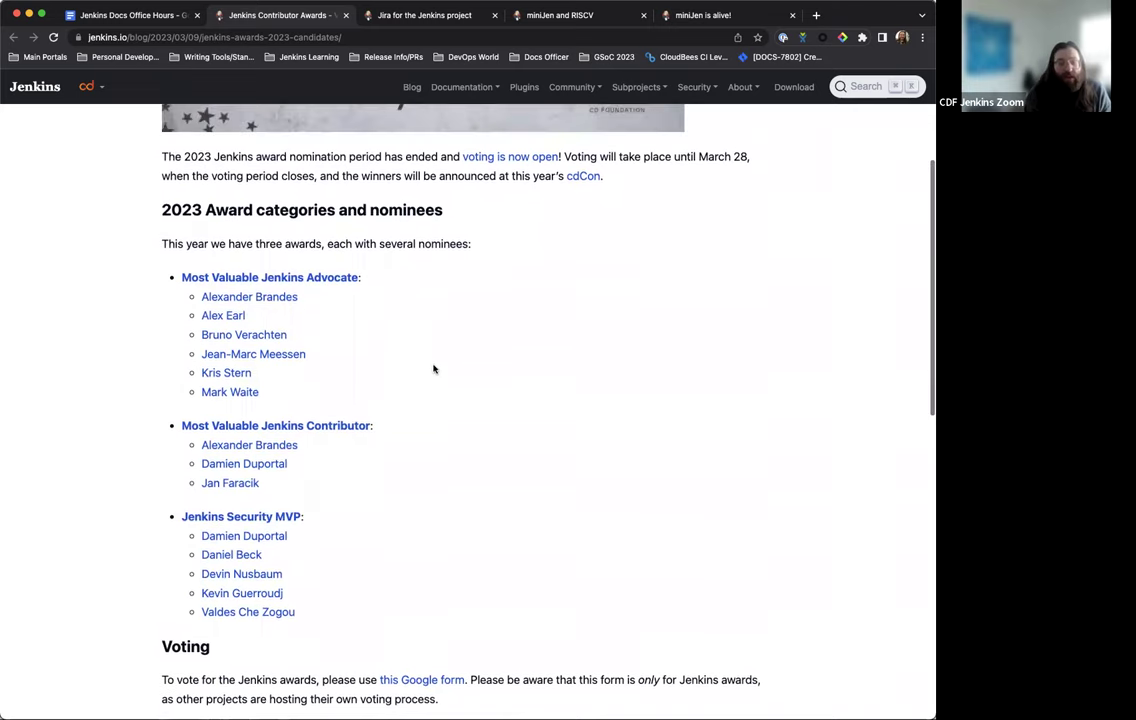
scroll(434, 363, "down", 3)
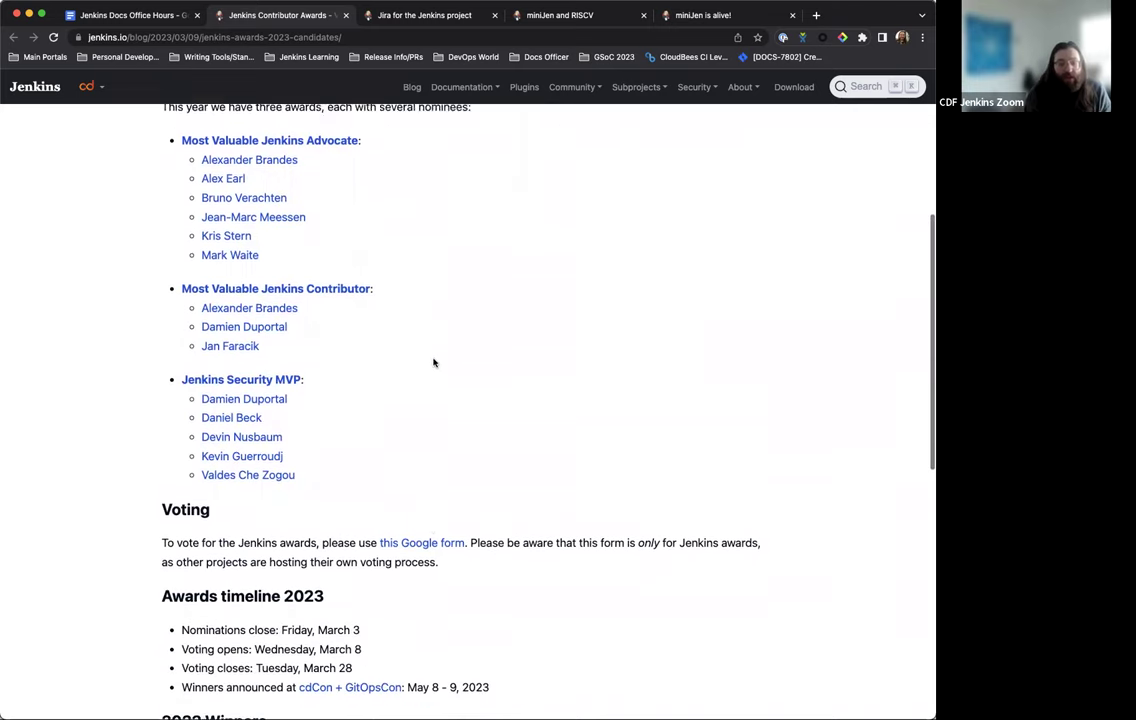
Open the Google voting form linked in the awards post and look through its questions and nominees
left_click(420, 536)
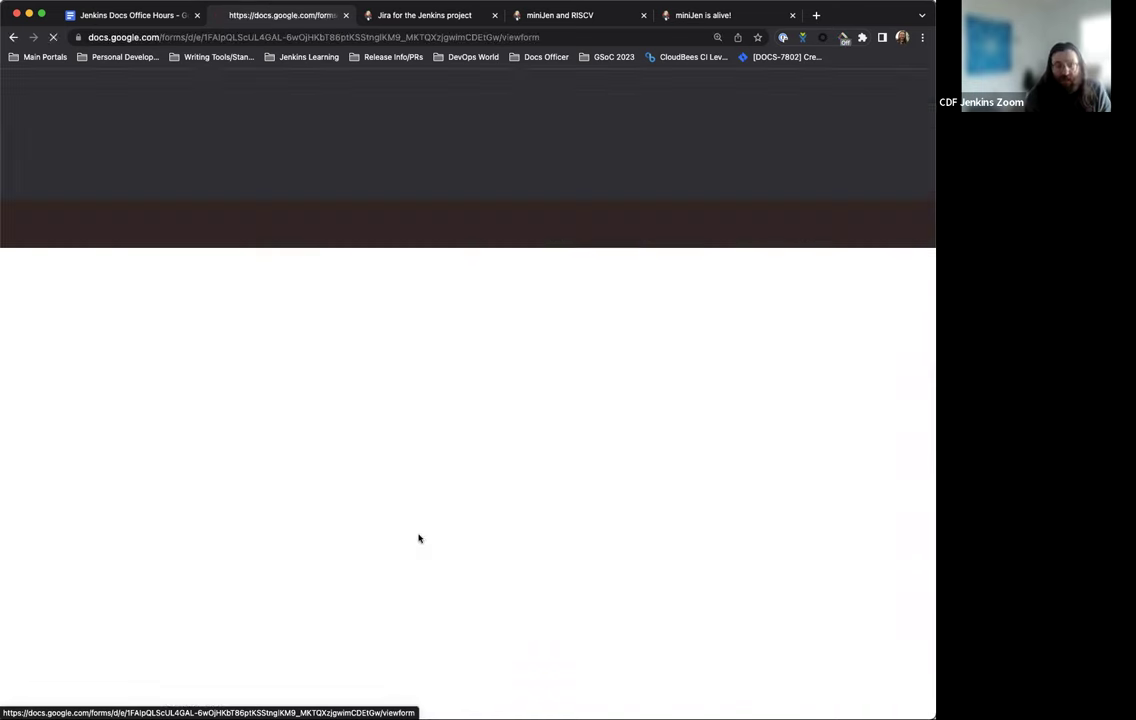
scroll(423, 400, "down", 3)
scroll(421, 407, "down", 5)
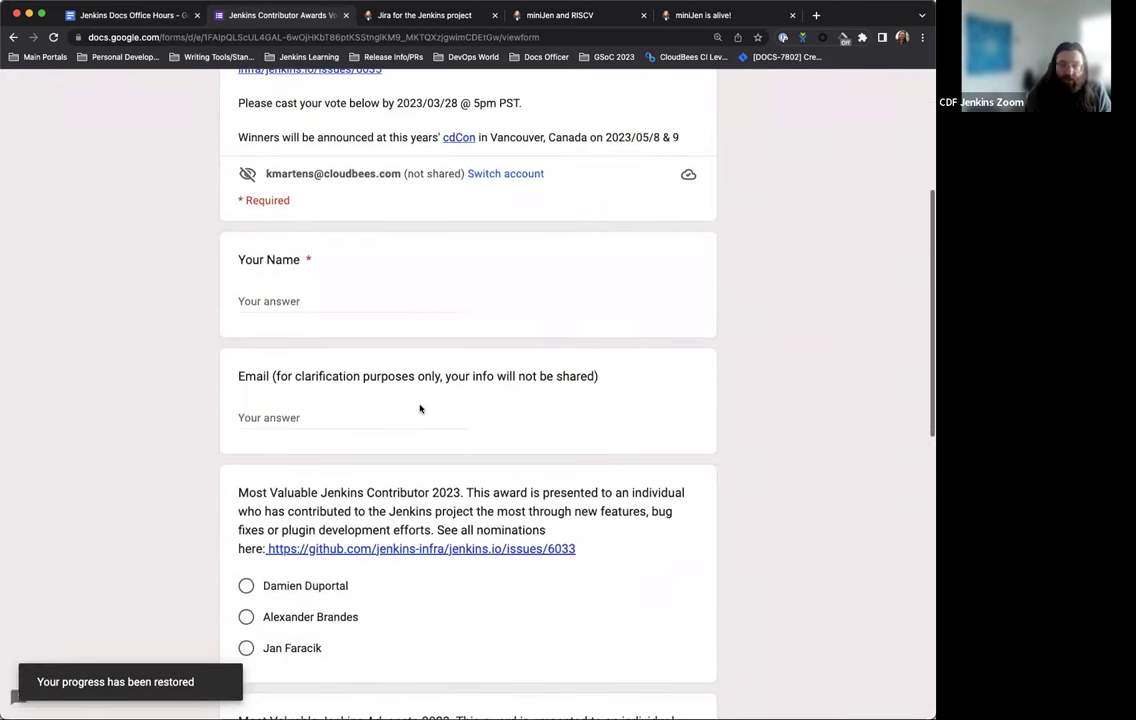
scroll(416, 411, "down", 9)
scroll(443, 432, "up", 15)
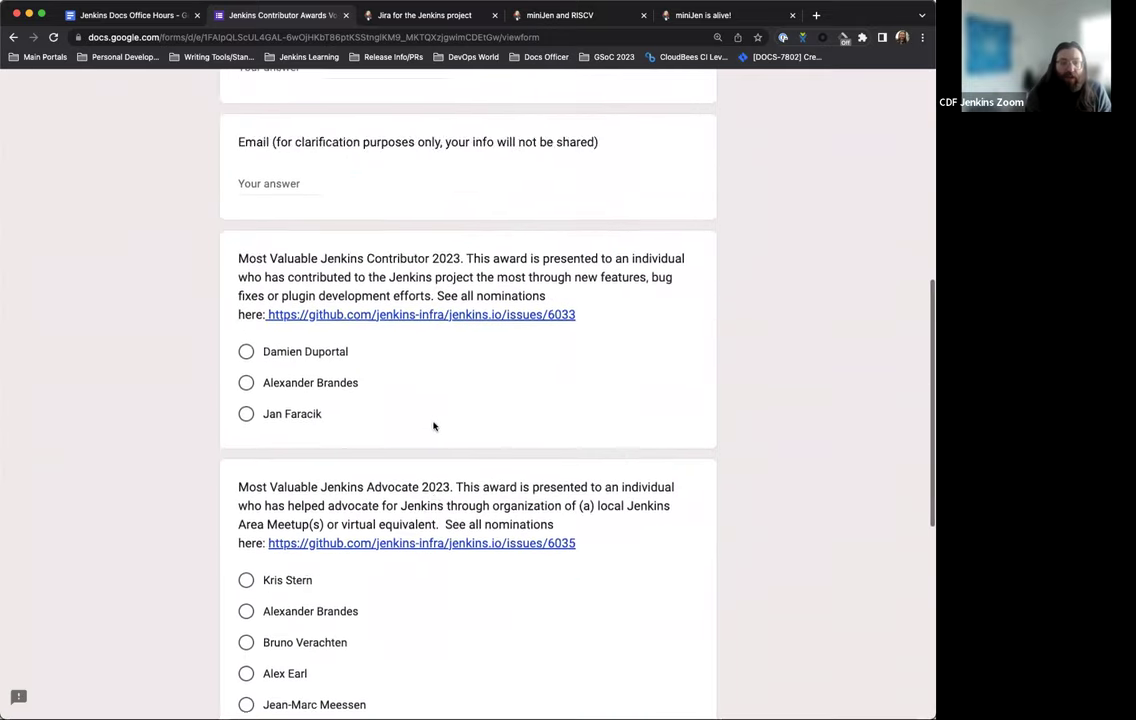
Open the awards voting form through the Voting link in the meeting notes and view its introduction
left_click(133, 16)
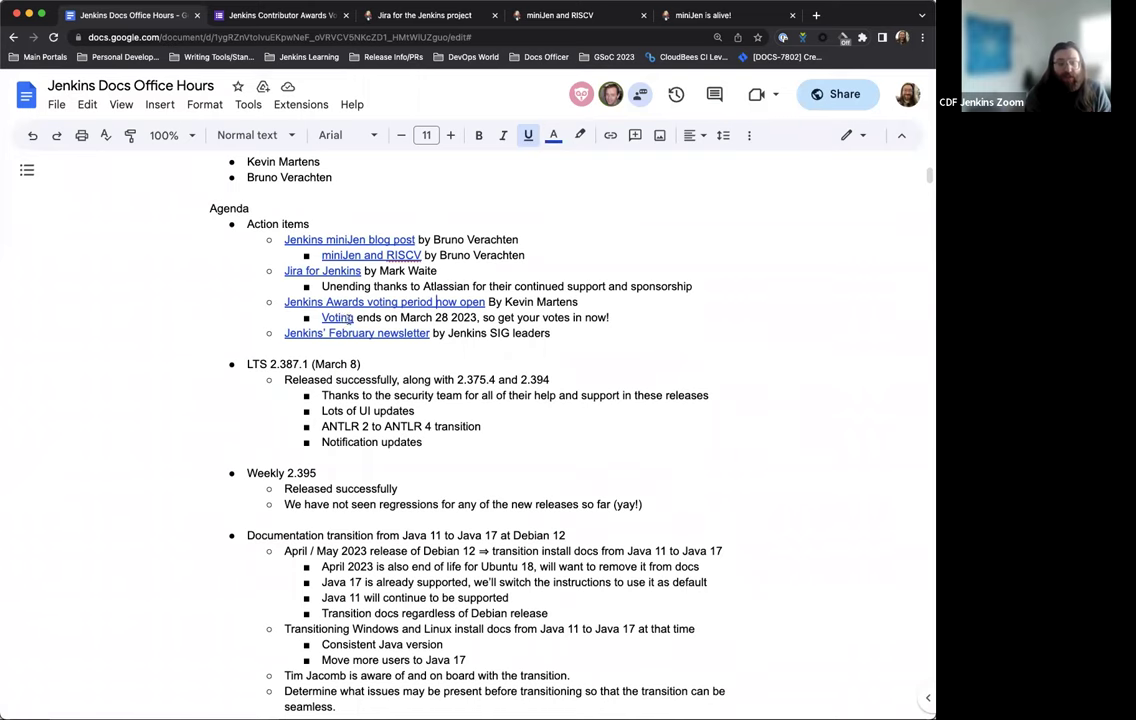
left_click(388, 336)
left_click(420, 340)
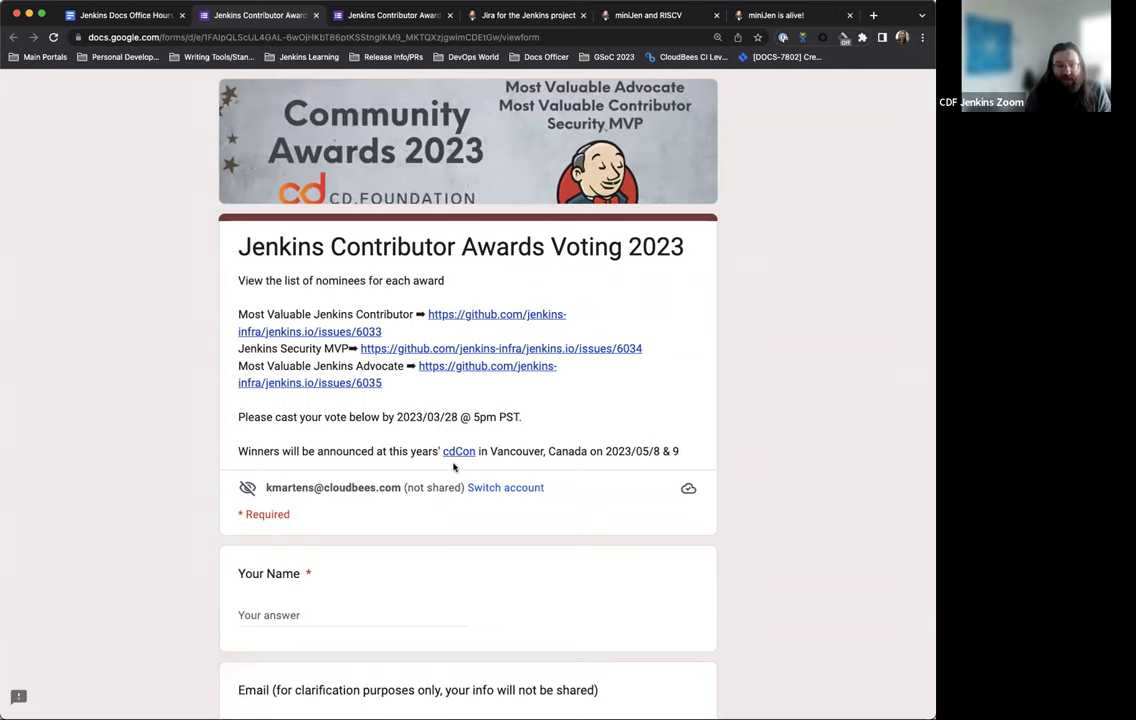
Reopen the Jenkins Awards blog post from the meeting notes and skim down the page and back to its introduction
left_click(128, 16)
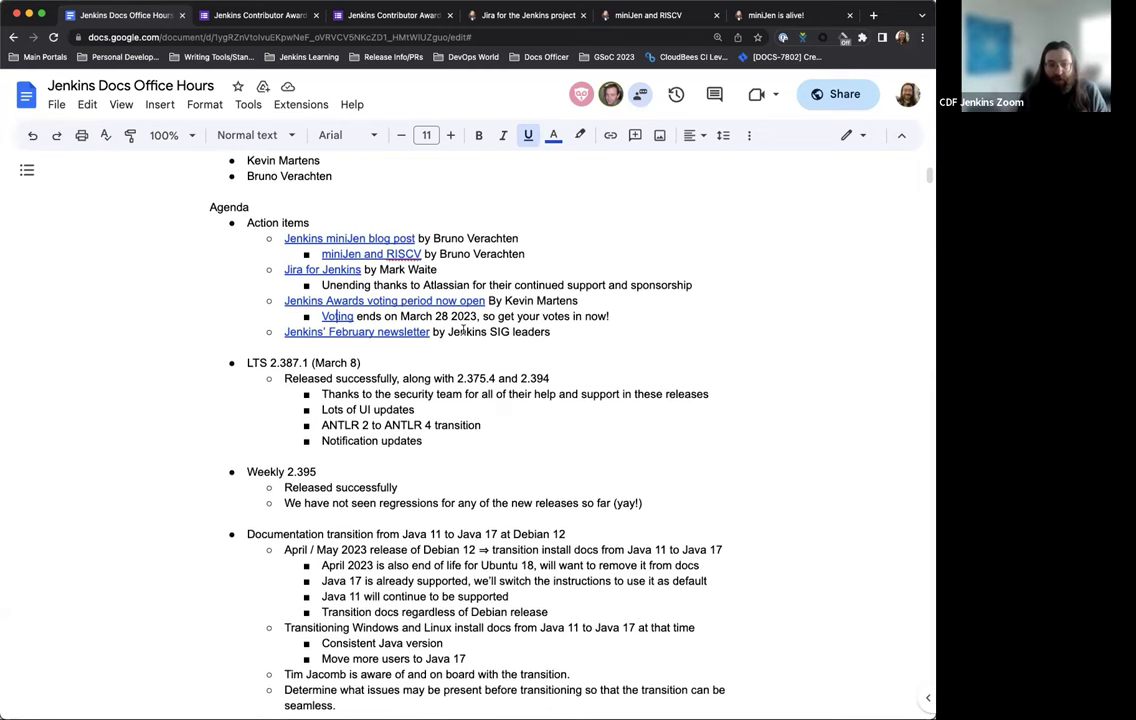
left_click(406, 300)
left_click(393, 325)
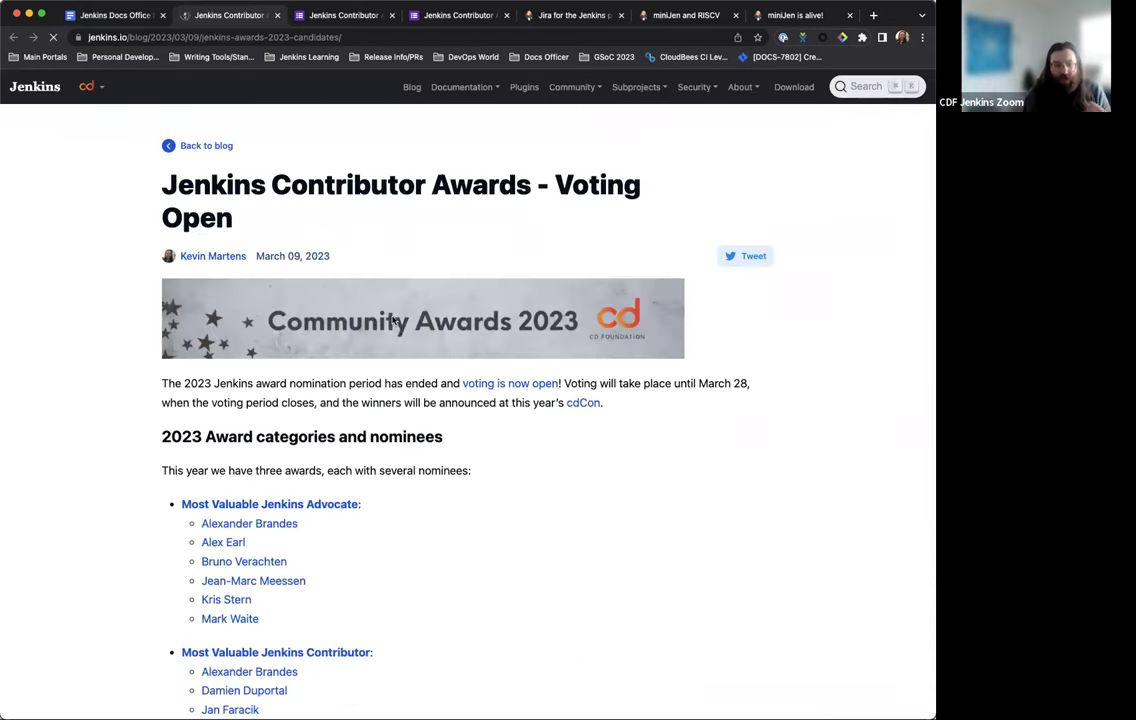
scroll(416, 374, "down", 10)
scroll(418, 377, "up", 1)
scroll(418, 377, "down", 4)
scroll(418, 377, "up", 2)
scroll(418, 377, "up", 5)
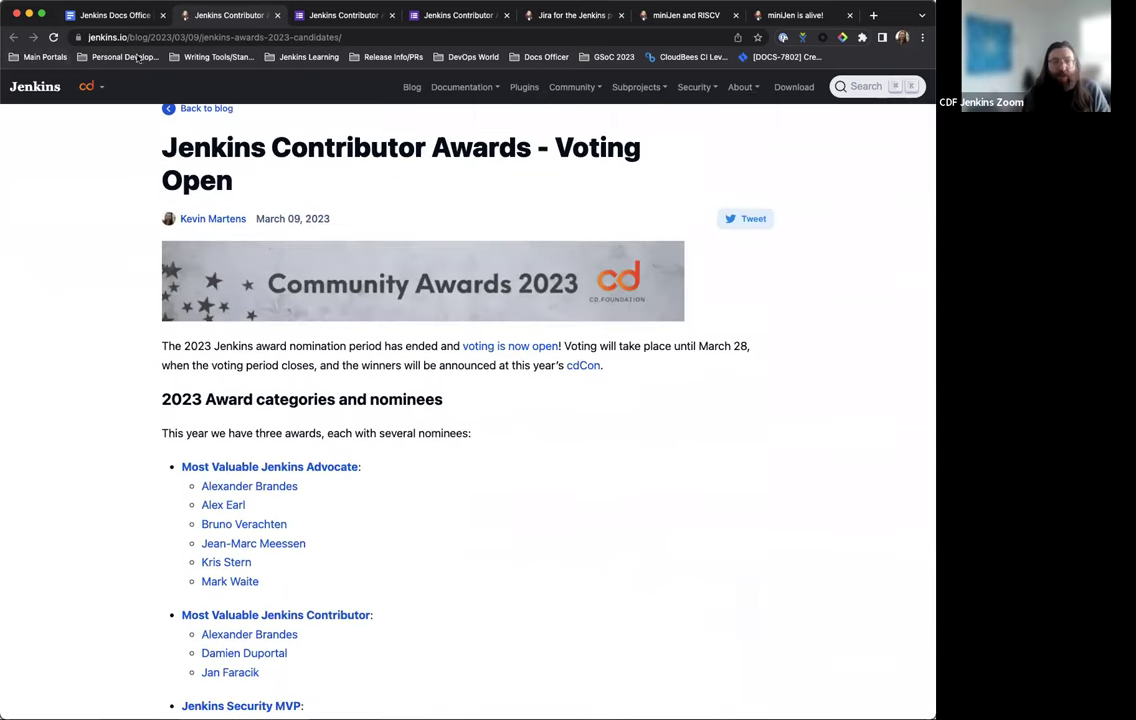
Return to the meeting notes and open the Jenkins February newsletter linked in the action items to view its highlights
left_click(124, 20)
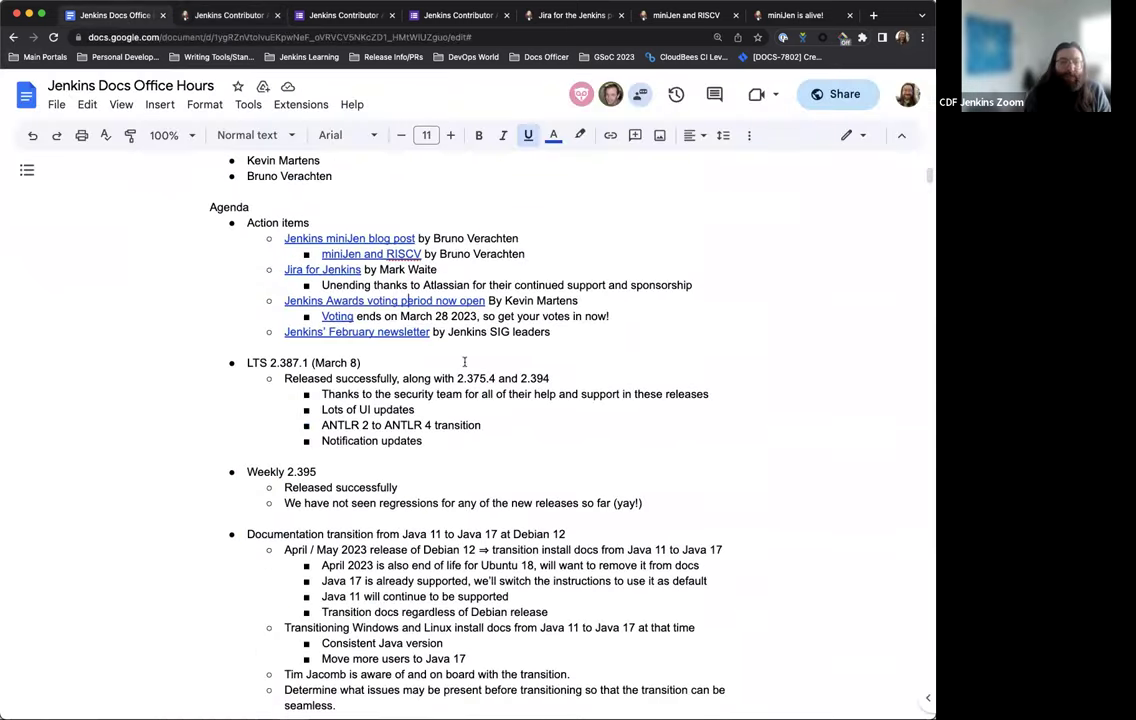
scroll(486, 363, "down", 3)
scroll(486, 363, "down", 1)
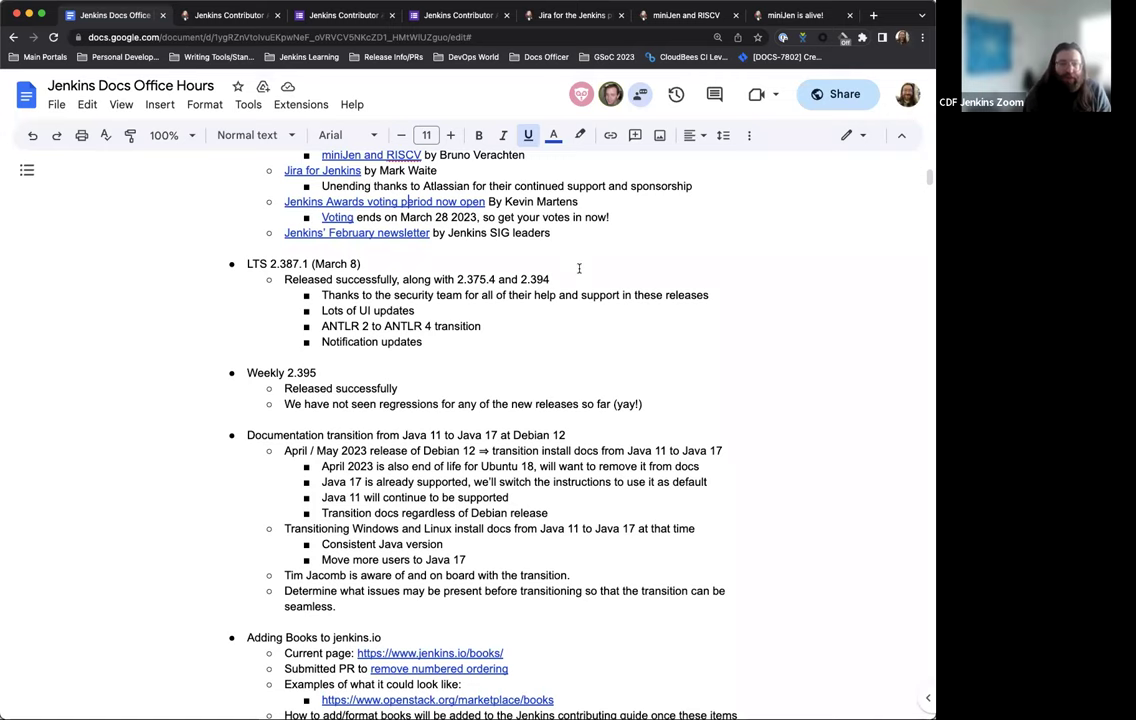
left_click(356, 232)
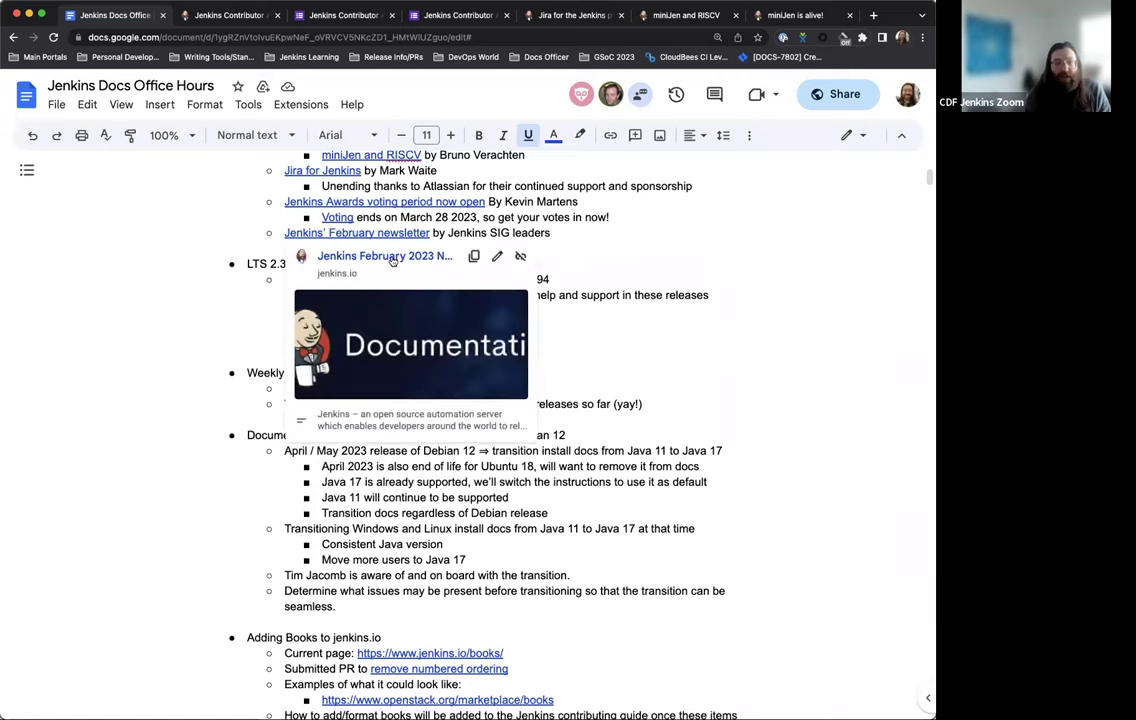
left_click(391, 265)
scroll(393, 266, "down", 3)
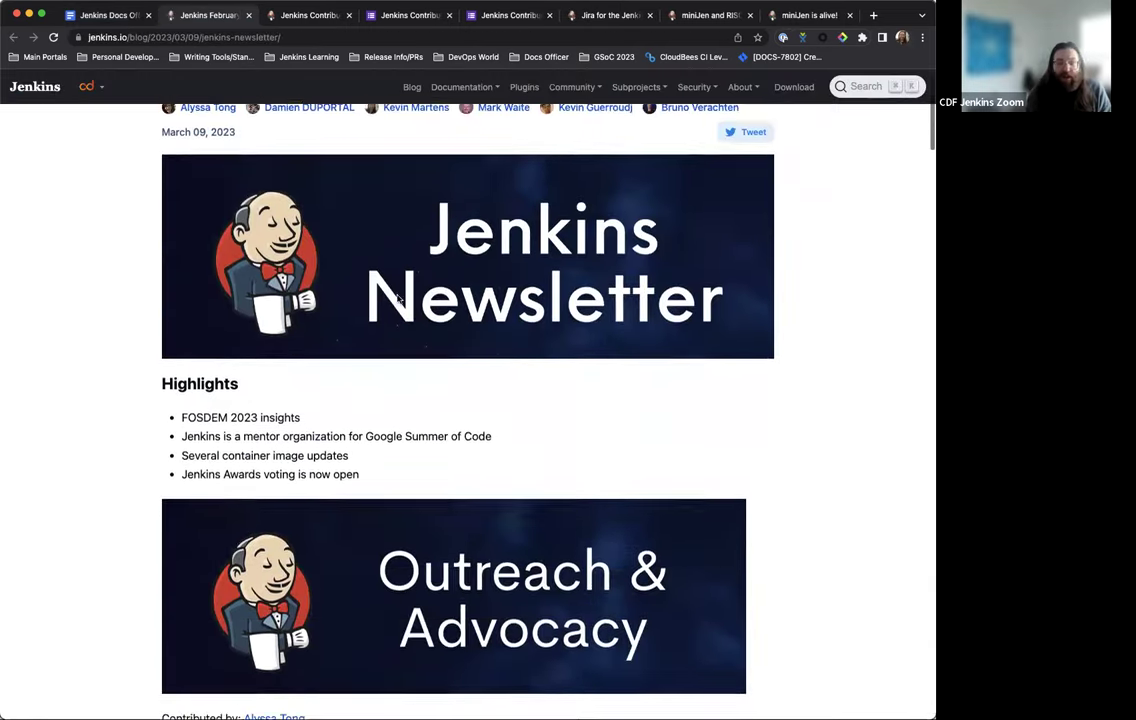
Look through the newsletter's Outreach & Advocacy section, covering the FOSDEM 2023 text and photos and the start of the Google Summer of Code part
scroll(397, 299, "down", 3)
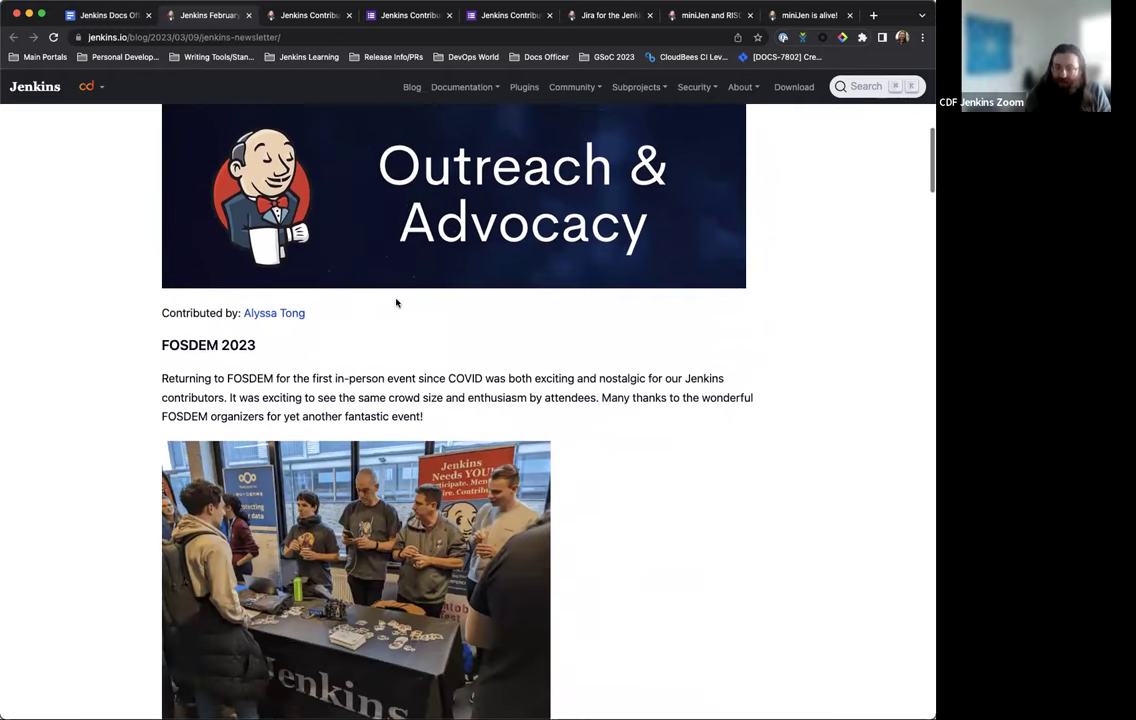
scroll(400, 299, "down", 1)
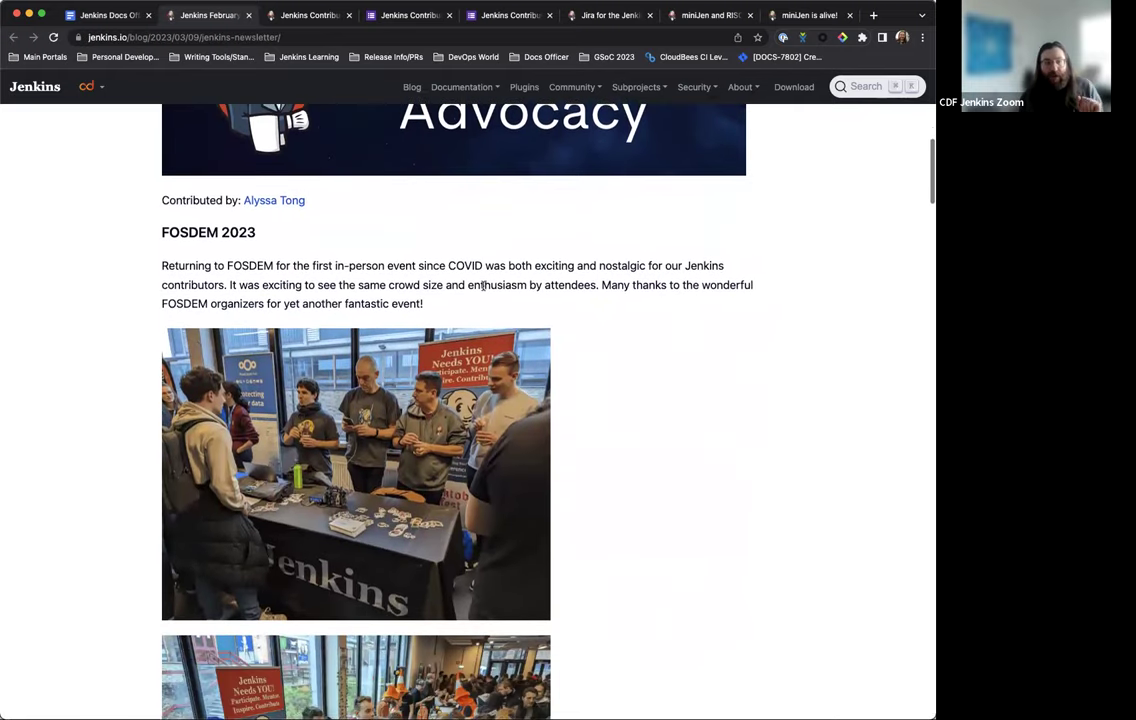
scroll(590, 318, "down", 1)
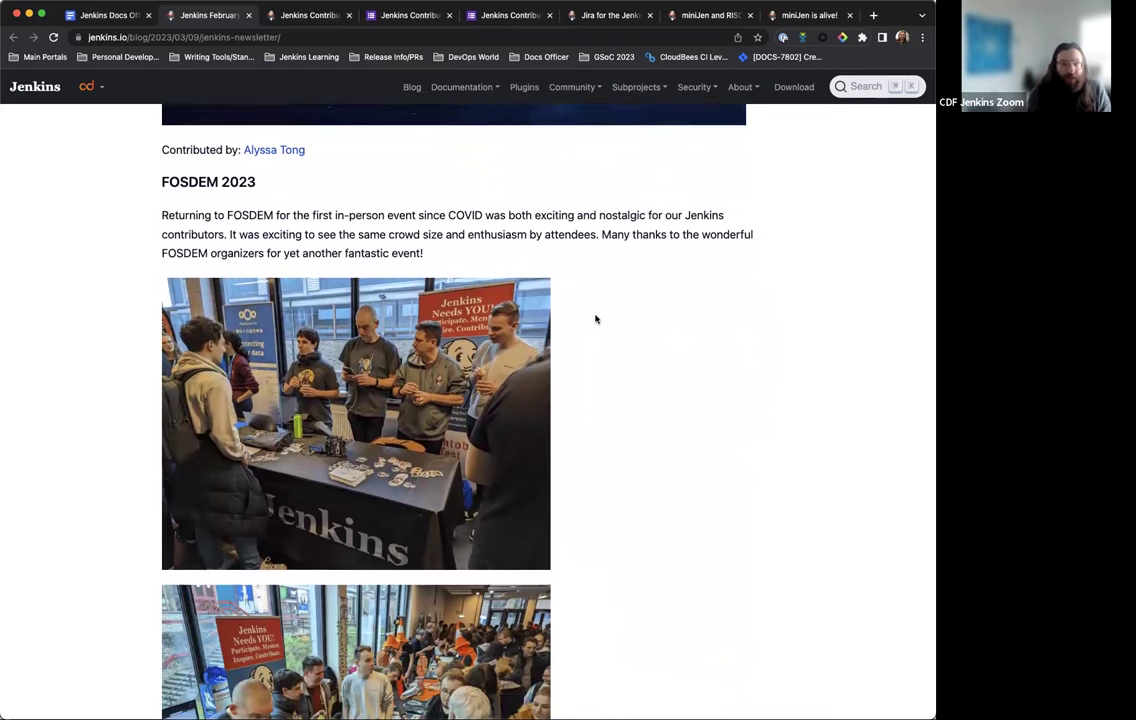
scroll(605, 322, "down", 1)
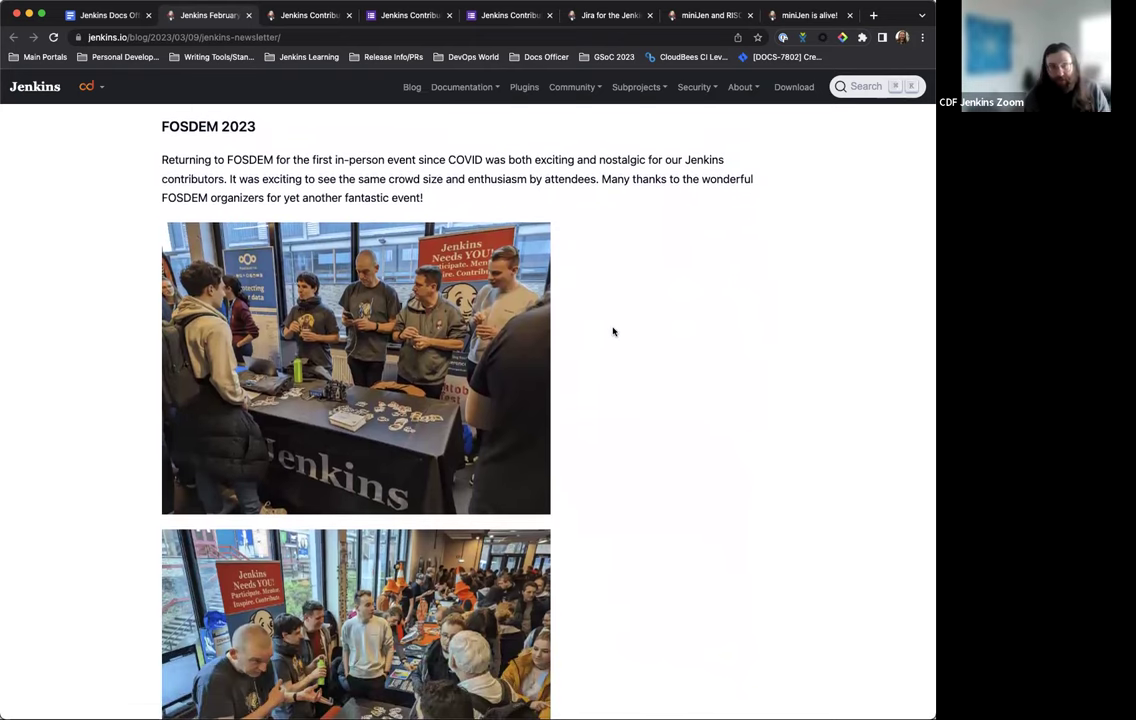
scroll(614, 331, "down", 1)
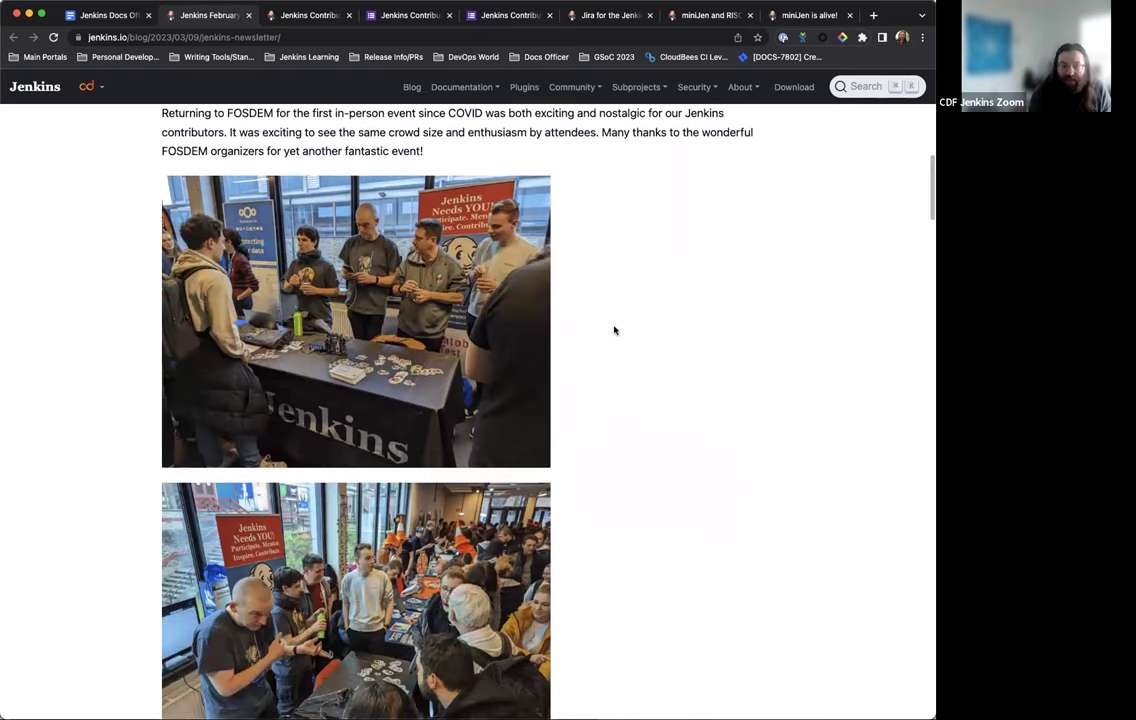
scroll(614, 330, "down", 1)
scroll(614, 330, "down", 1)
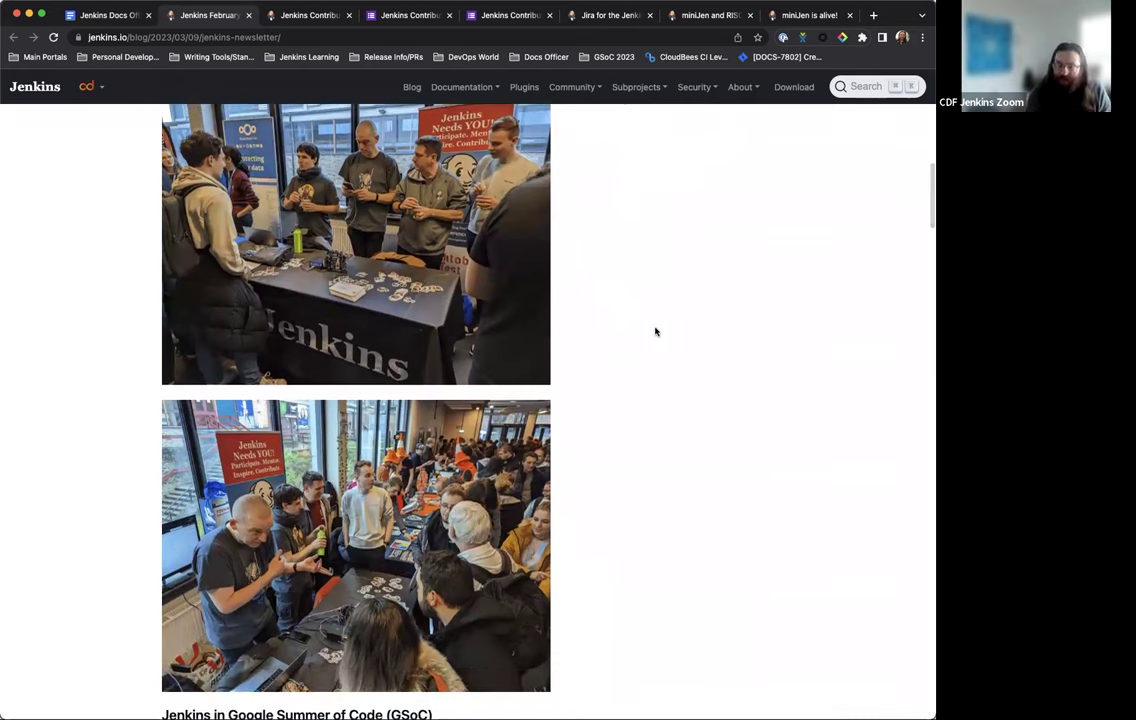
scroll(654, 330, "down", 3)
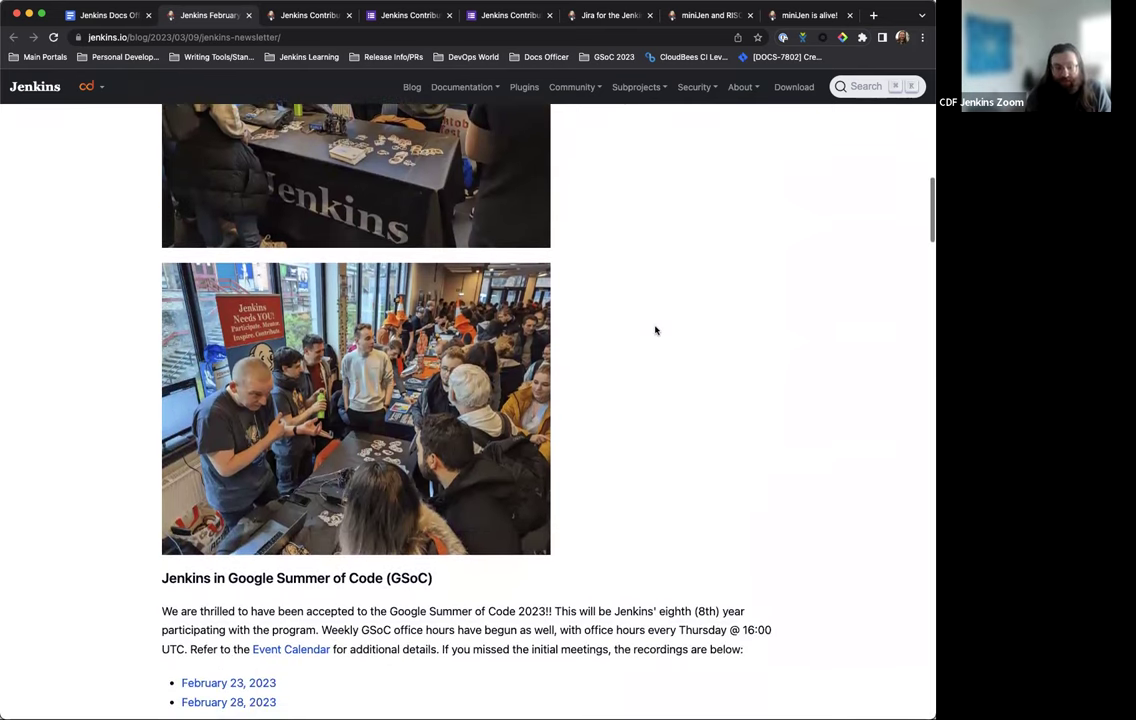
scroll(655, 329, "up", 2)
scroll(652, 325, "up", 4)
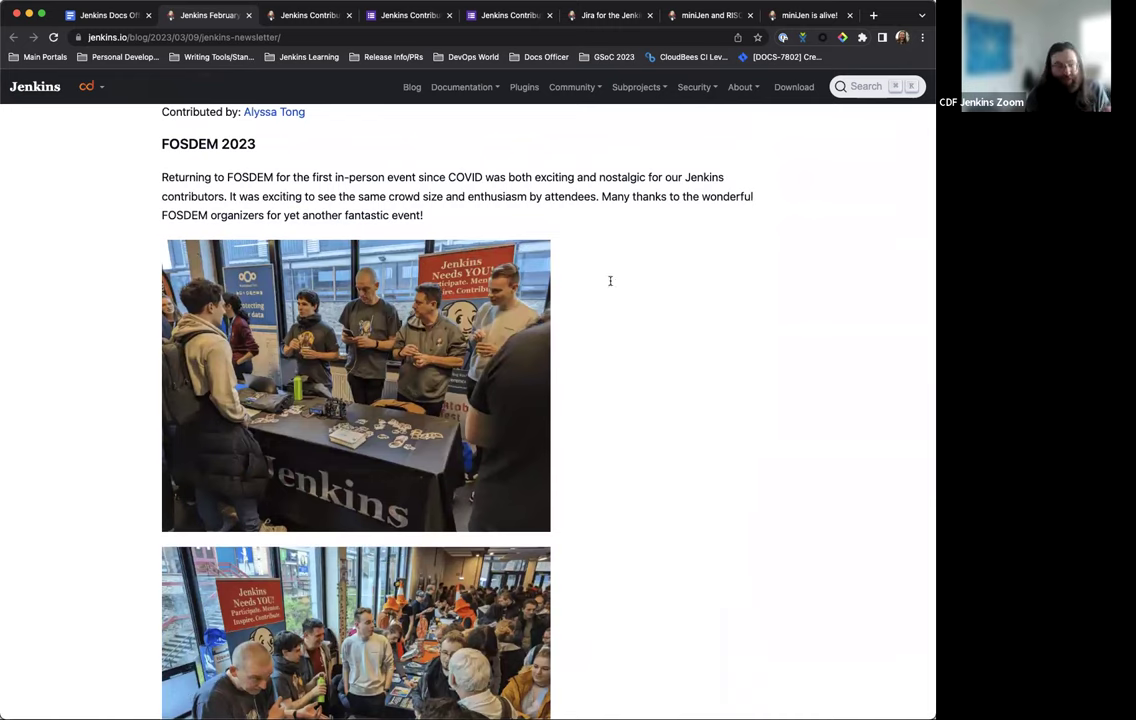
Go back to the meeting notes and review the LTS 2.387.1 and Weekly 2.395 release items
left_click(107, 16)
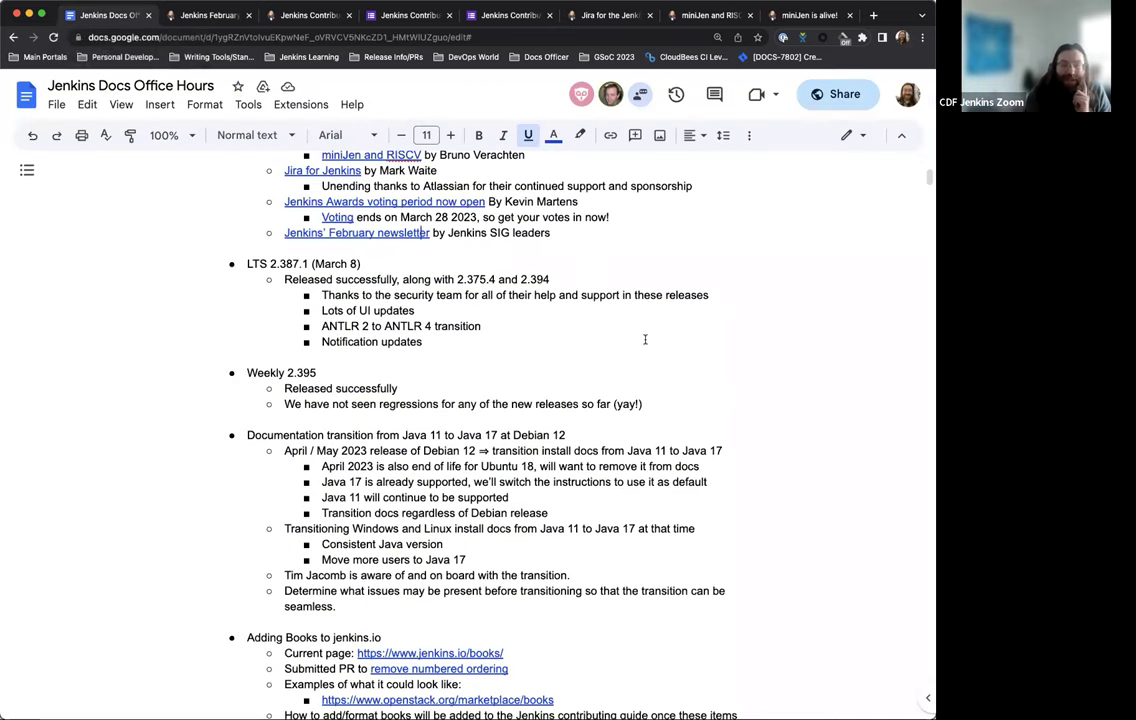
scroll(630, 338, "down", 1)
scroll(630, 338, "down", 1)
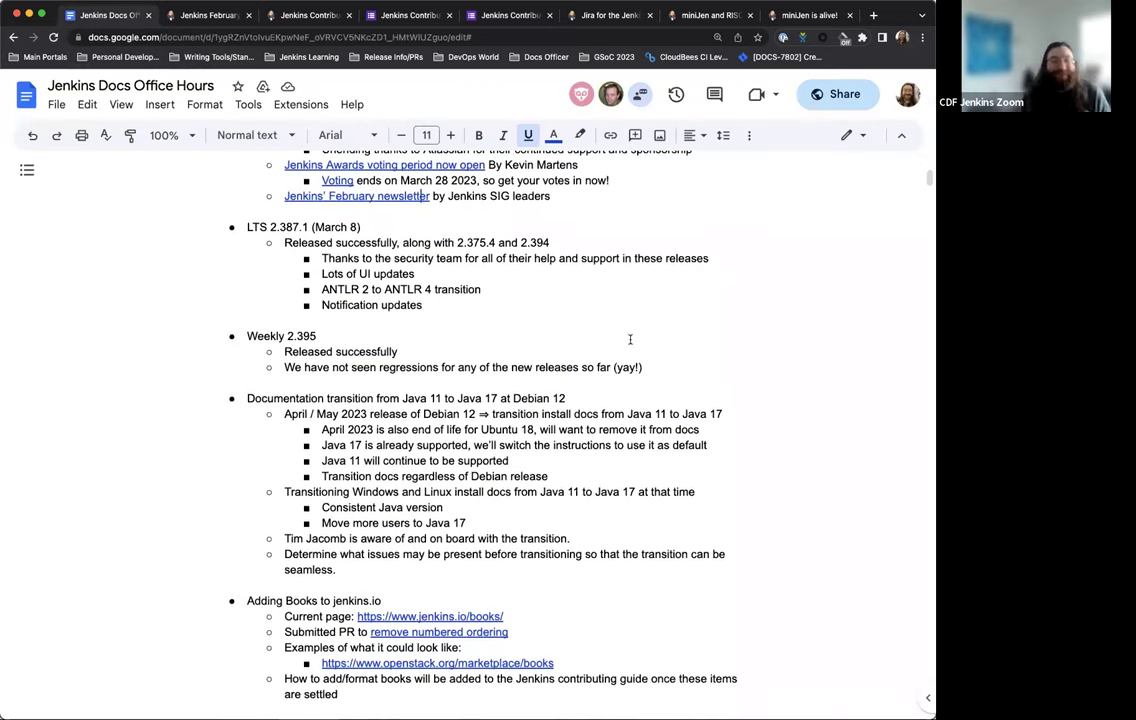
scroll(502, 317, "down", 1)
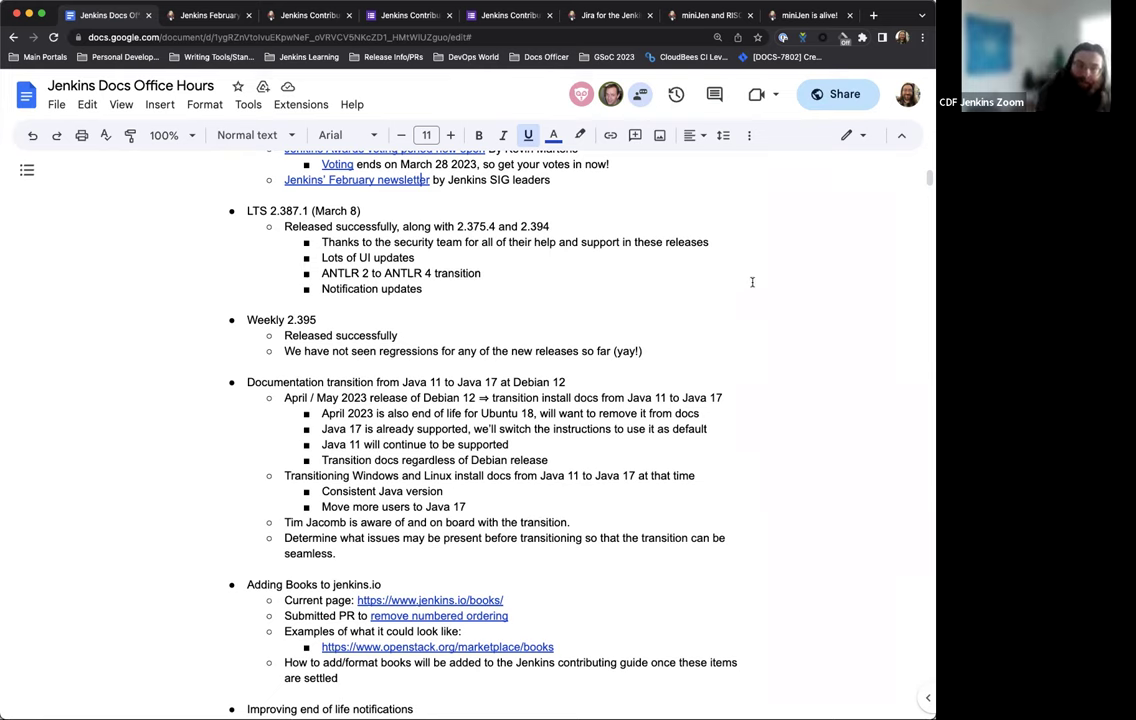
Review the agenda items on the Java 11 to Java 17 documentation transition and on adding books to jenkins.io
scroll(740, 290, "down", 5)
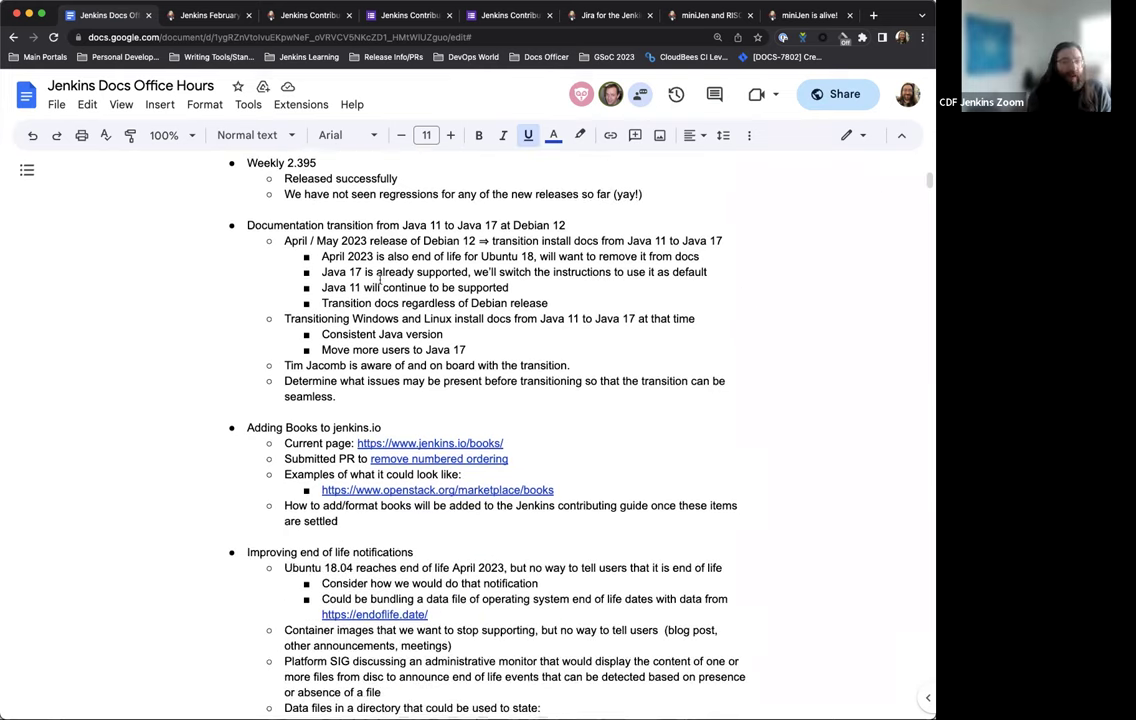
scroll(495, 371, "down", 1)
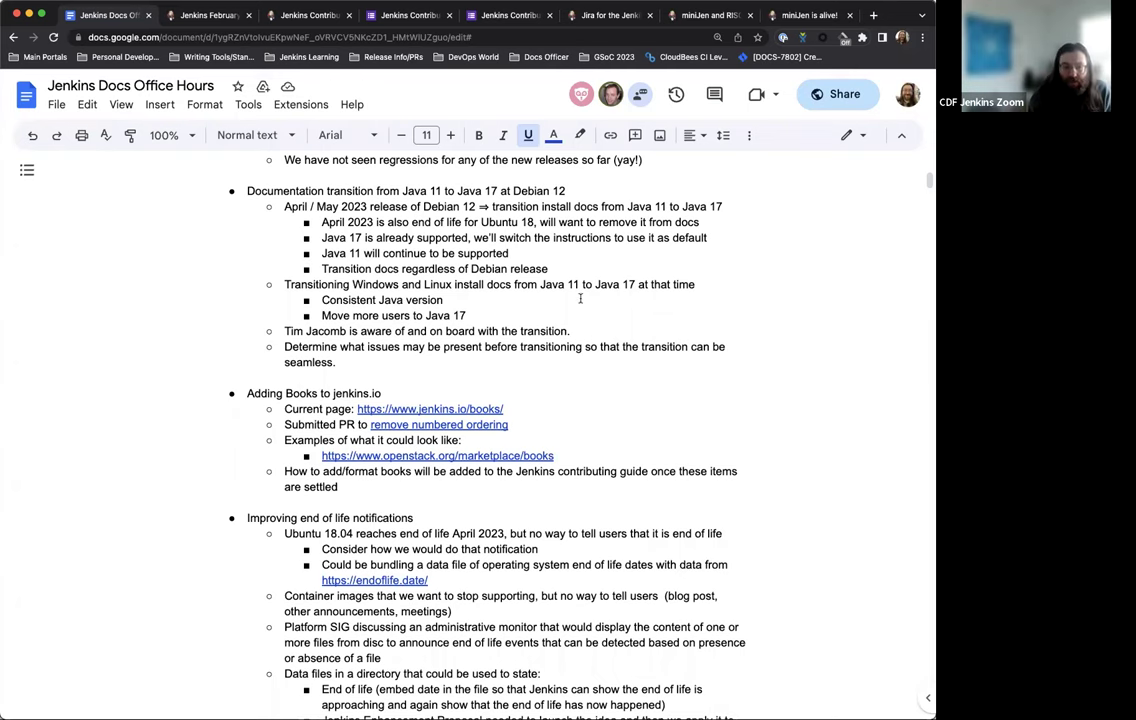
scroll(530, 322, "down", 1)
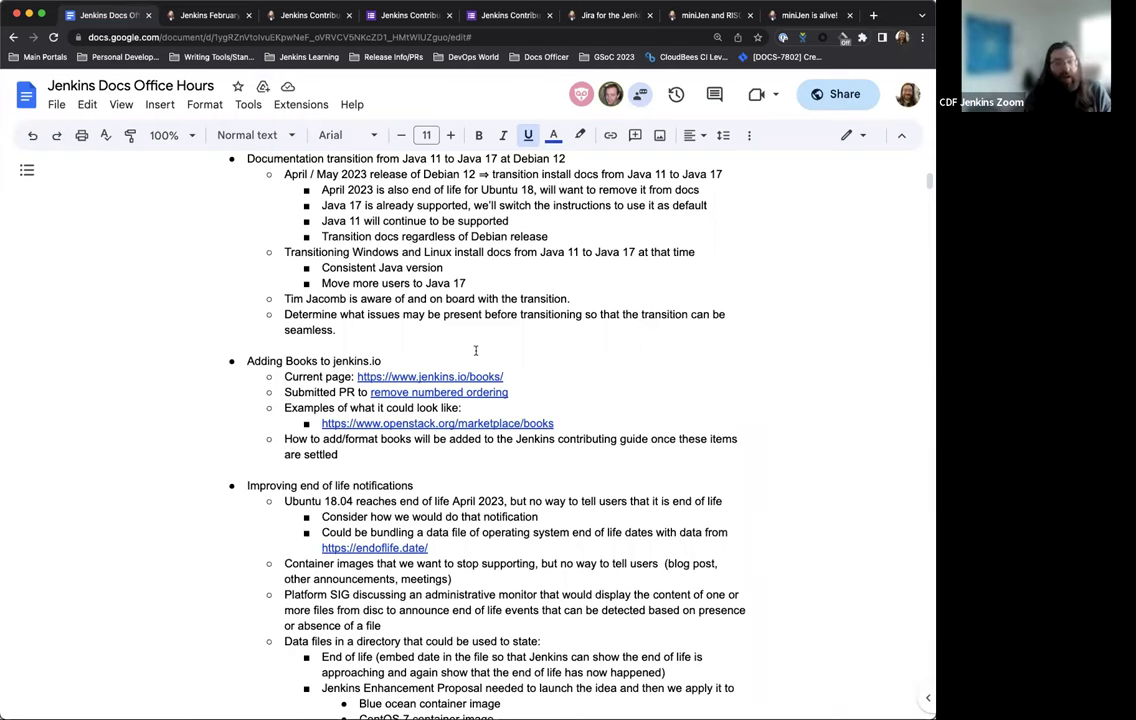
scroll(476, 352, "up", 1)
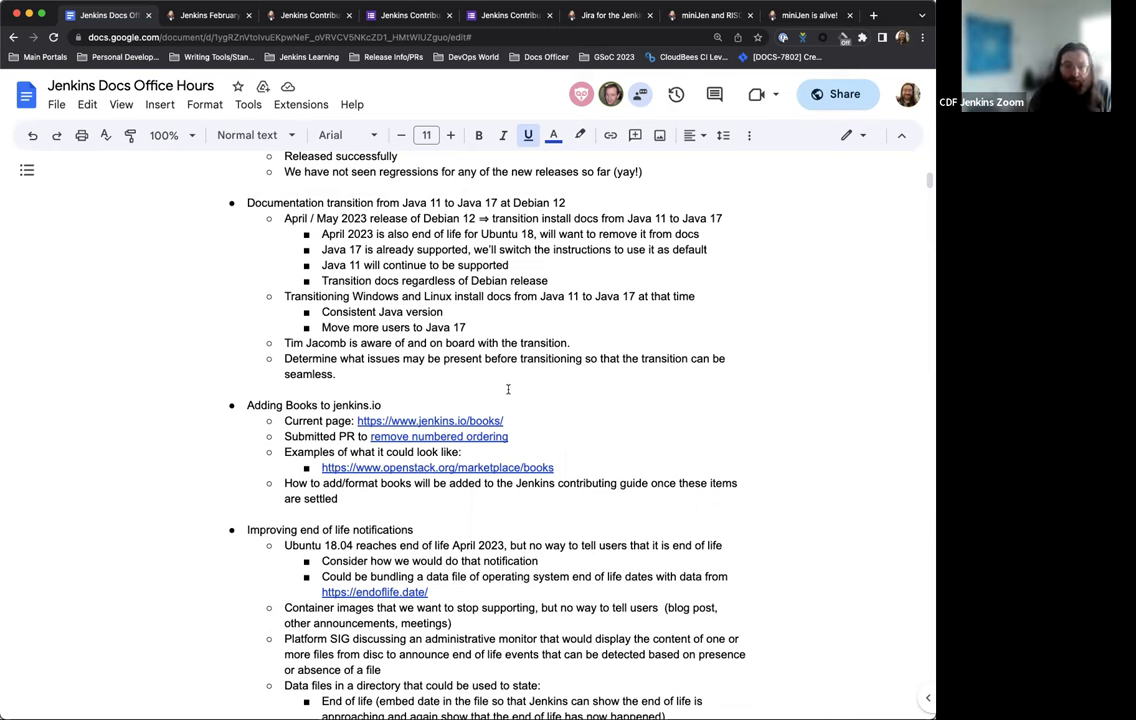
scroll(508, 389, "down", 4)
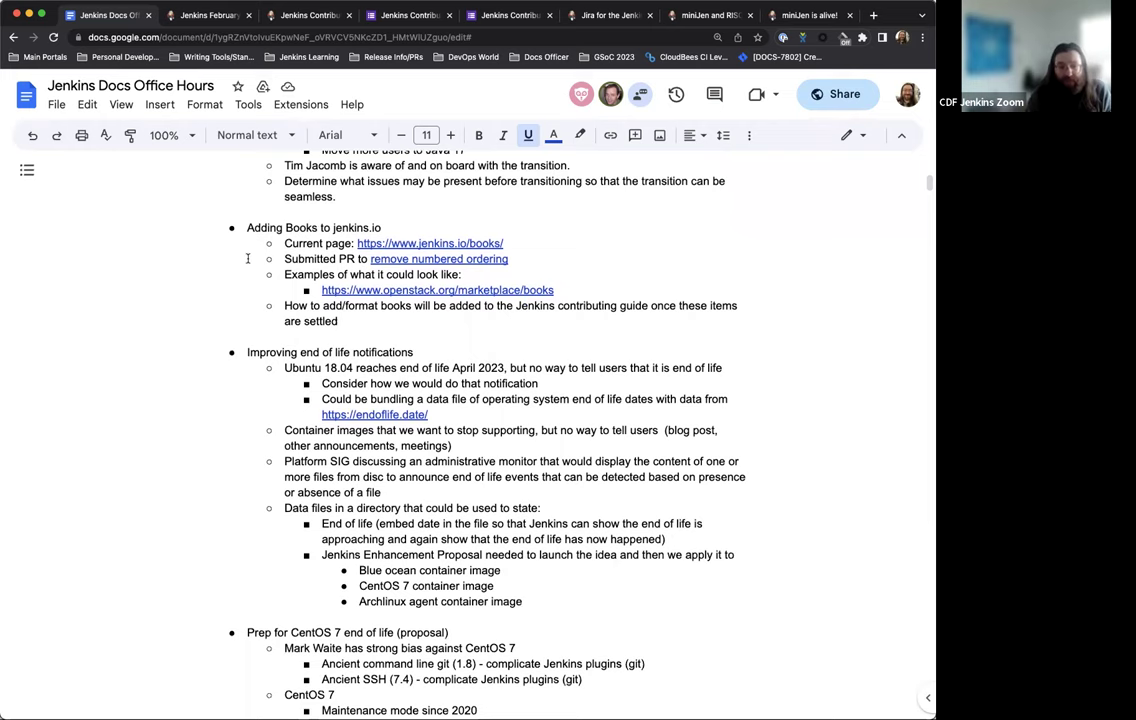
scroll(280, 260, "up", 7)
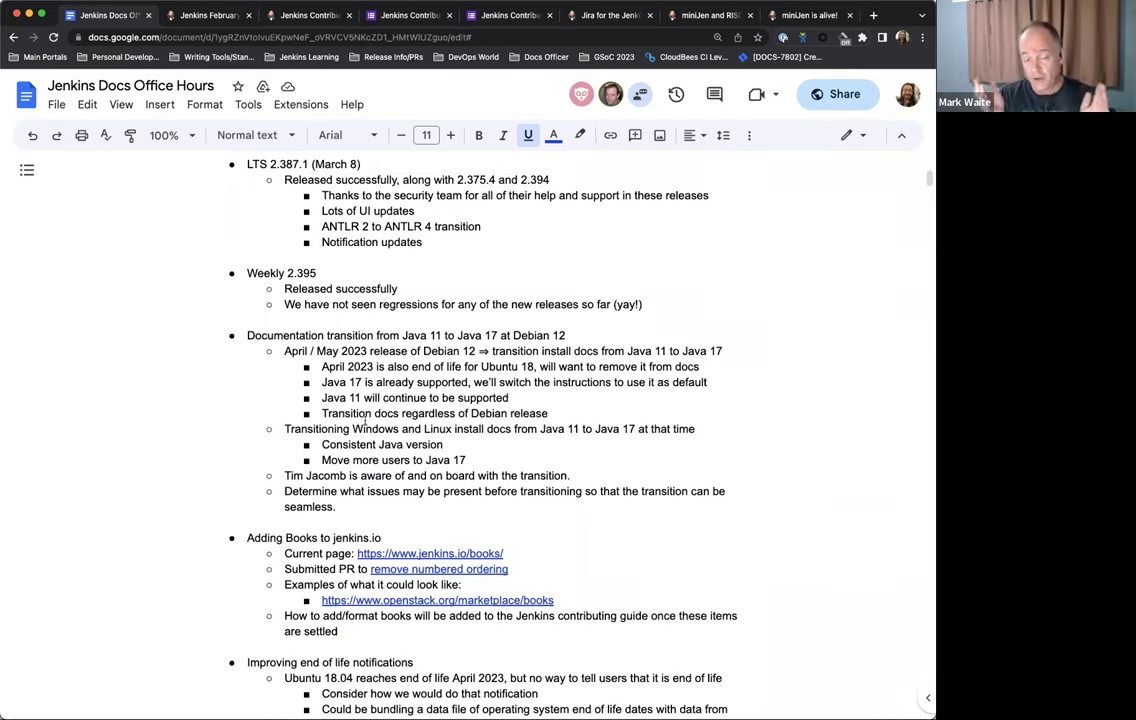
Add a sub-bullet under the item about determining issues before the Java transition, starting with "Something had come up,"
scroll(347, 508, "down", 1)
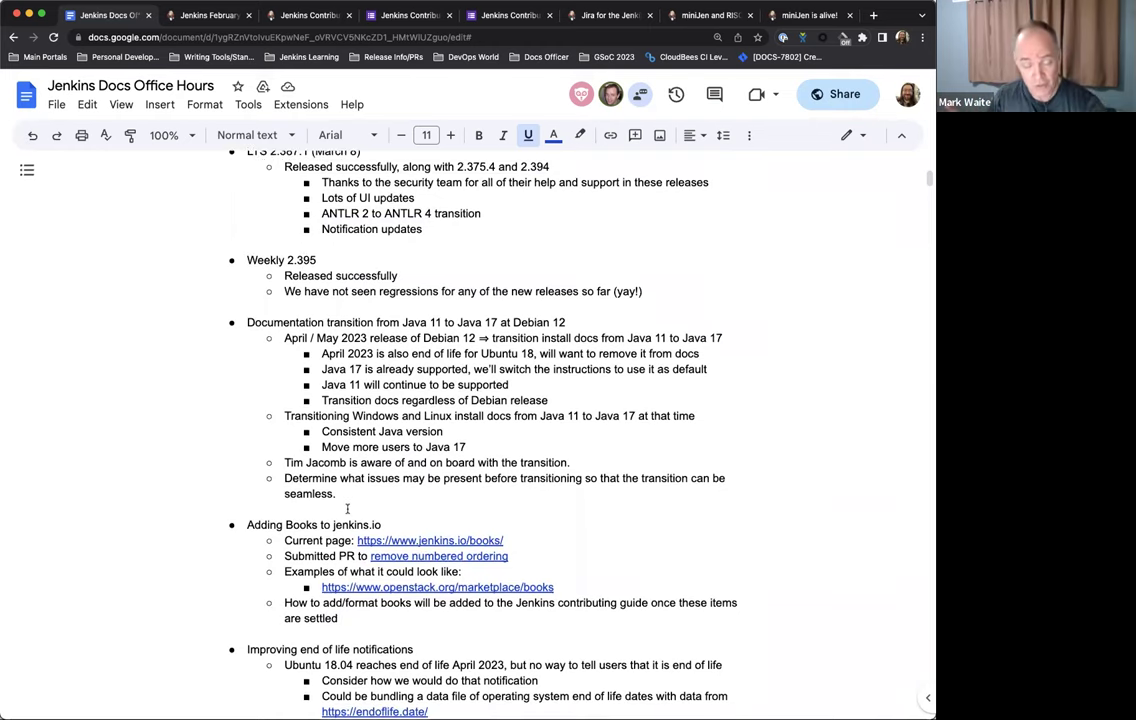
left_click(346, 500)
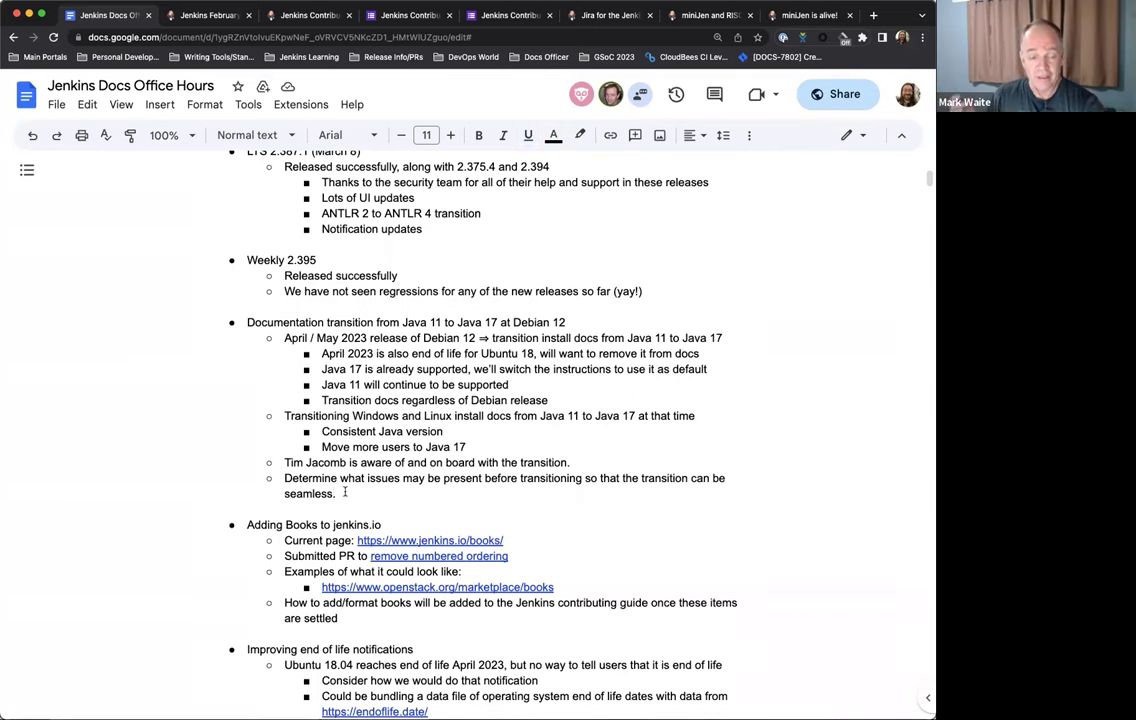
scroll(362, 488, "down", 1)
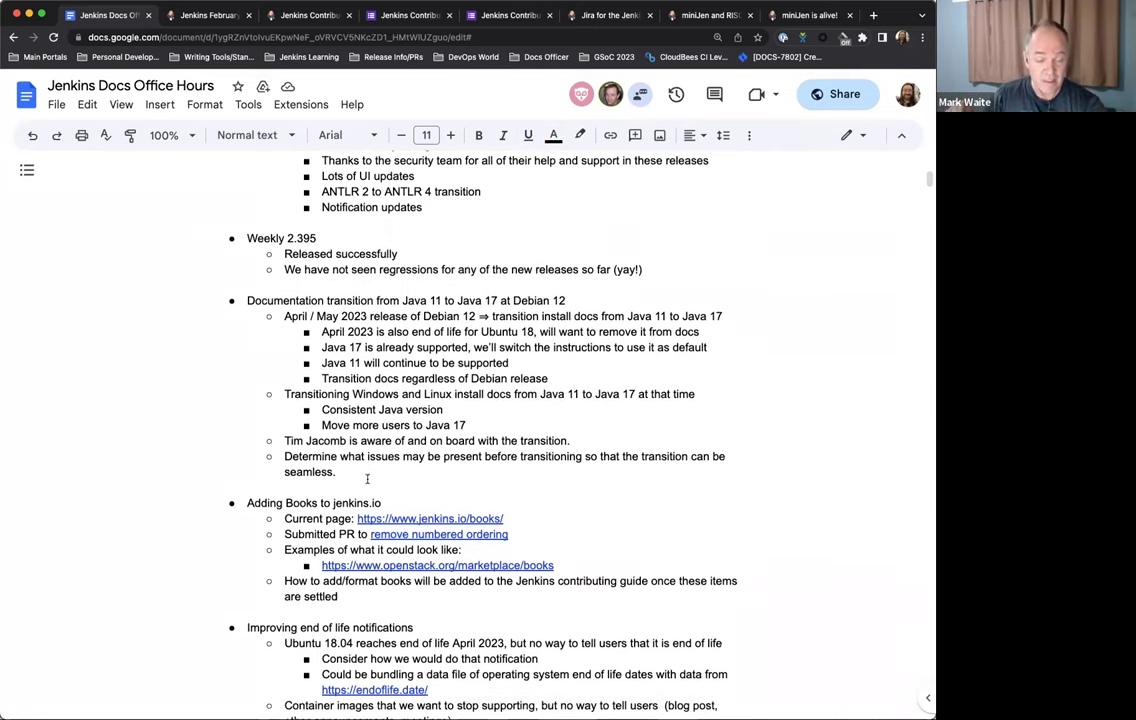
key("Return")
key("Tab")
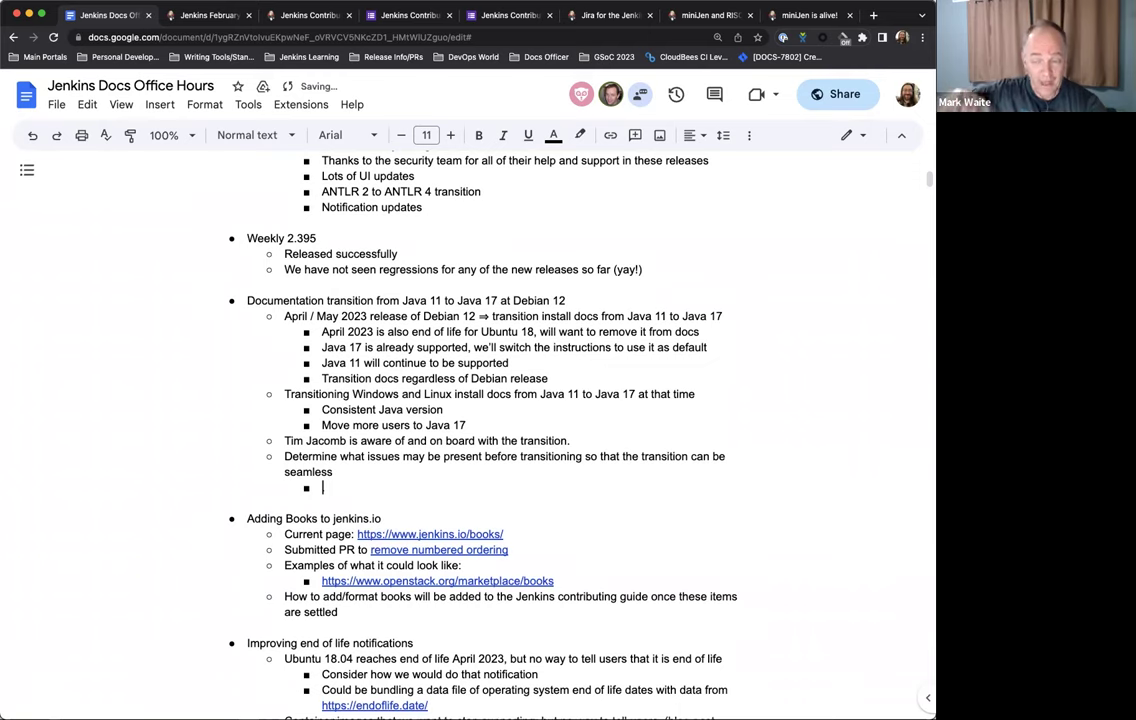
type("Something that")
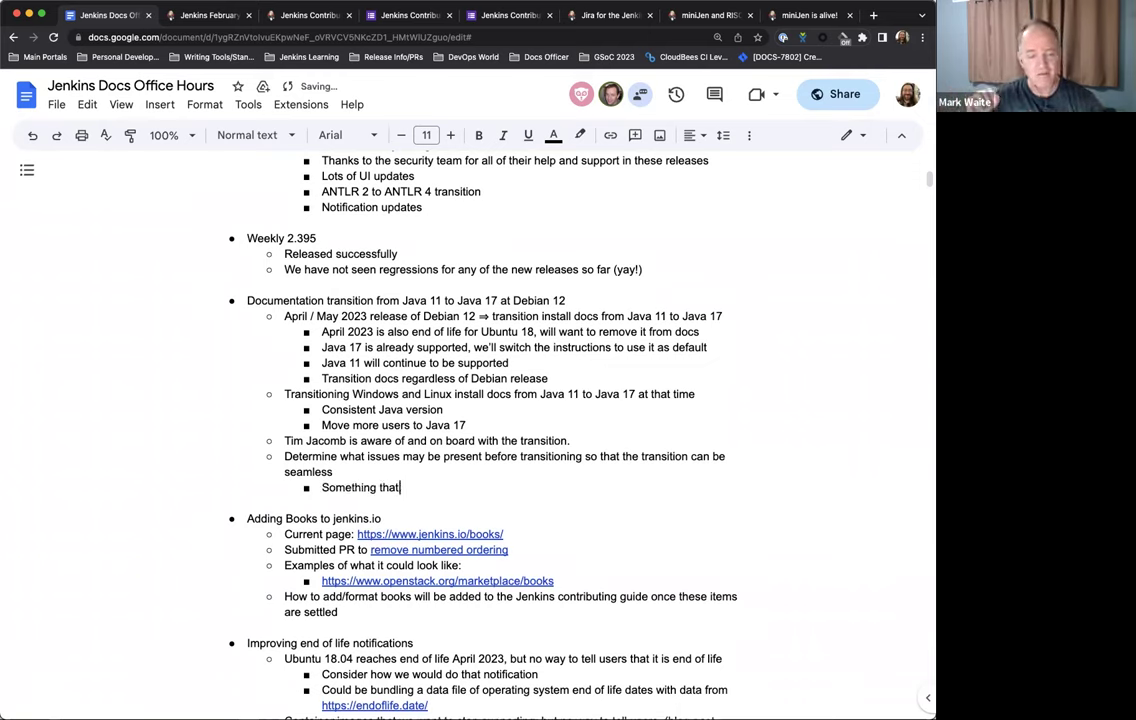
key("BackSpace")
key("BackSpace")
key("BackSpace")
key("BackSpace")
key("BackSpace")
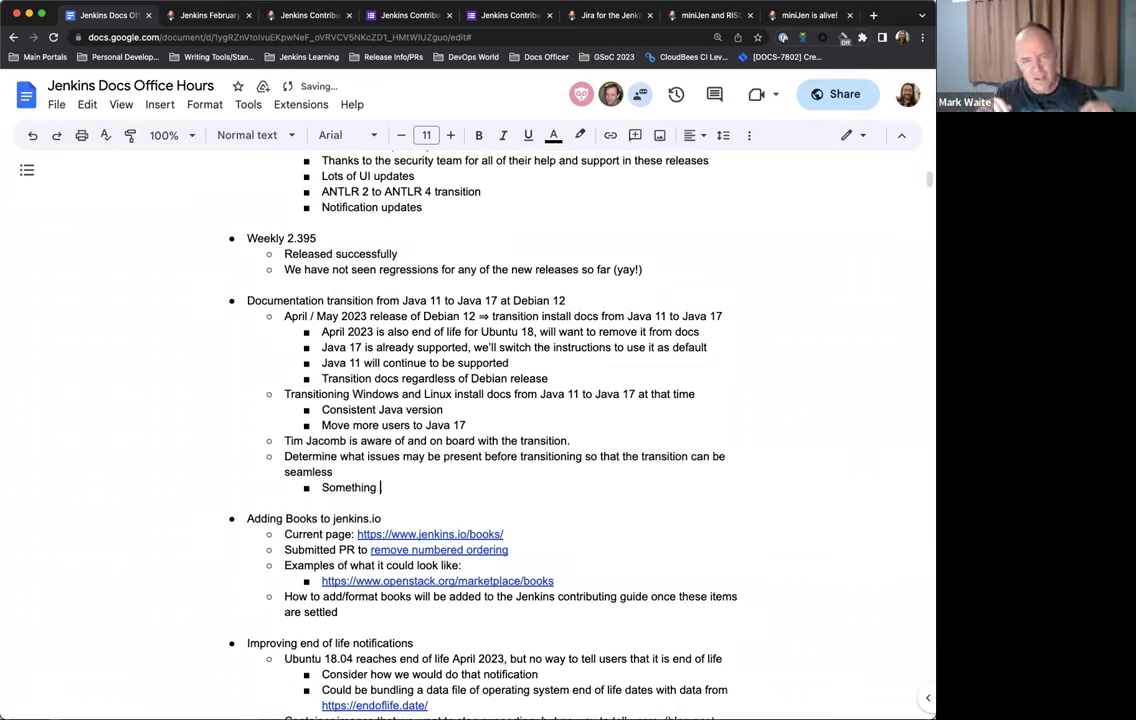
type("had come up")
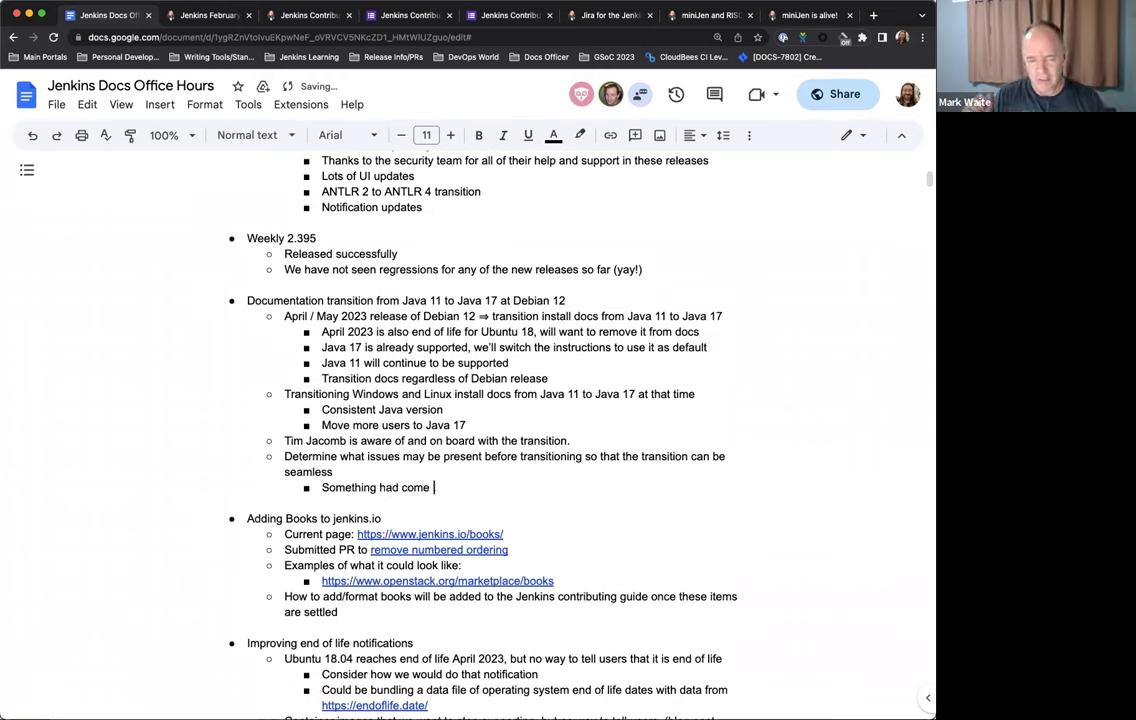
key("BackSpace")
key("BackSpace")
key("BackSpace")
type("up")
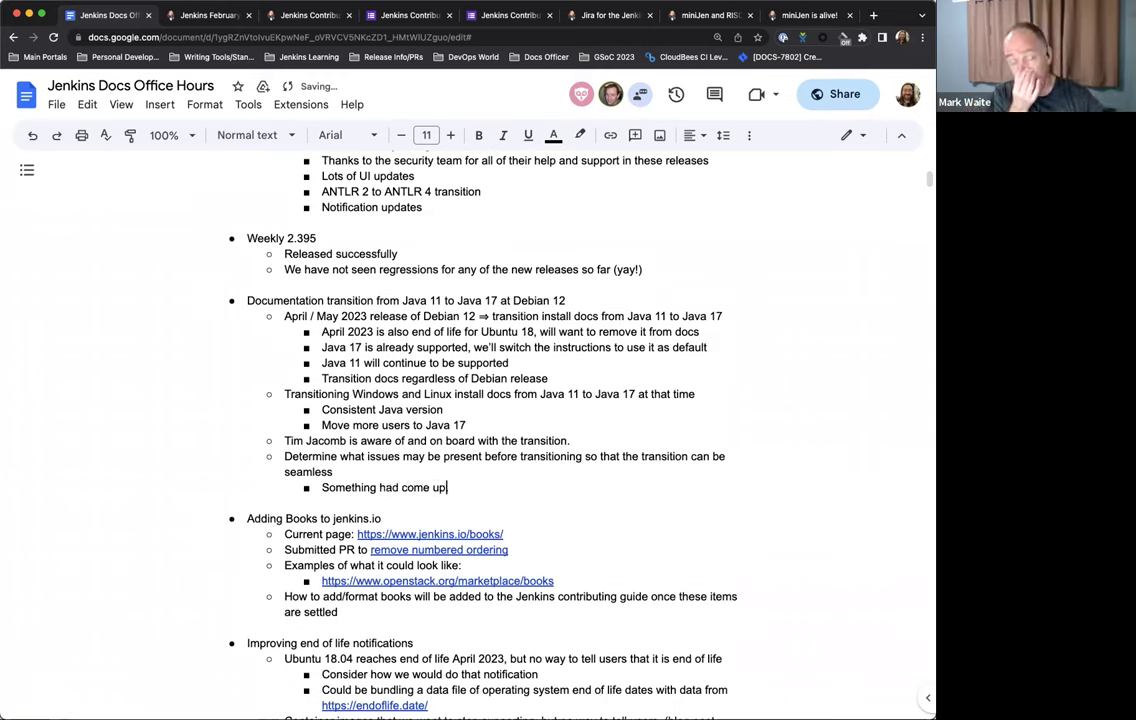
type(".")
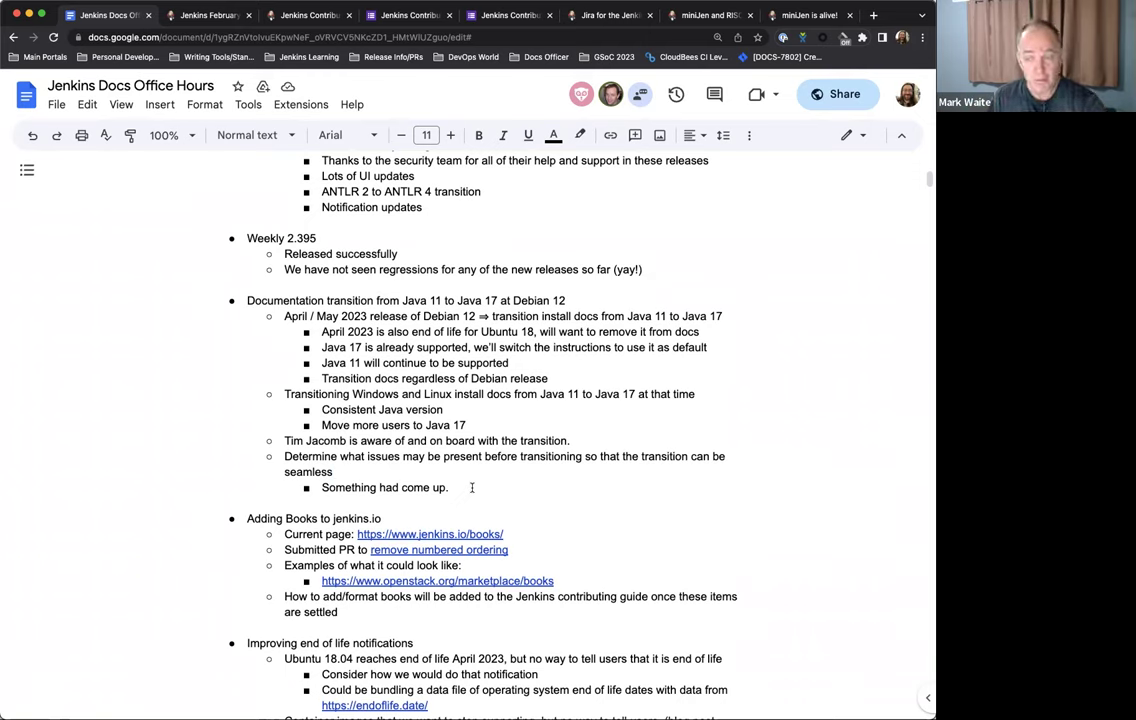
key("BackSpace")
type(", ")
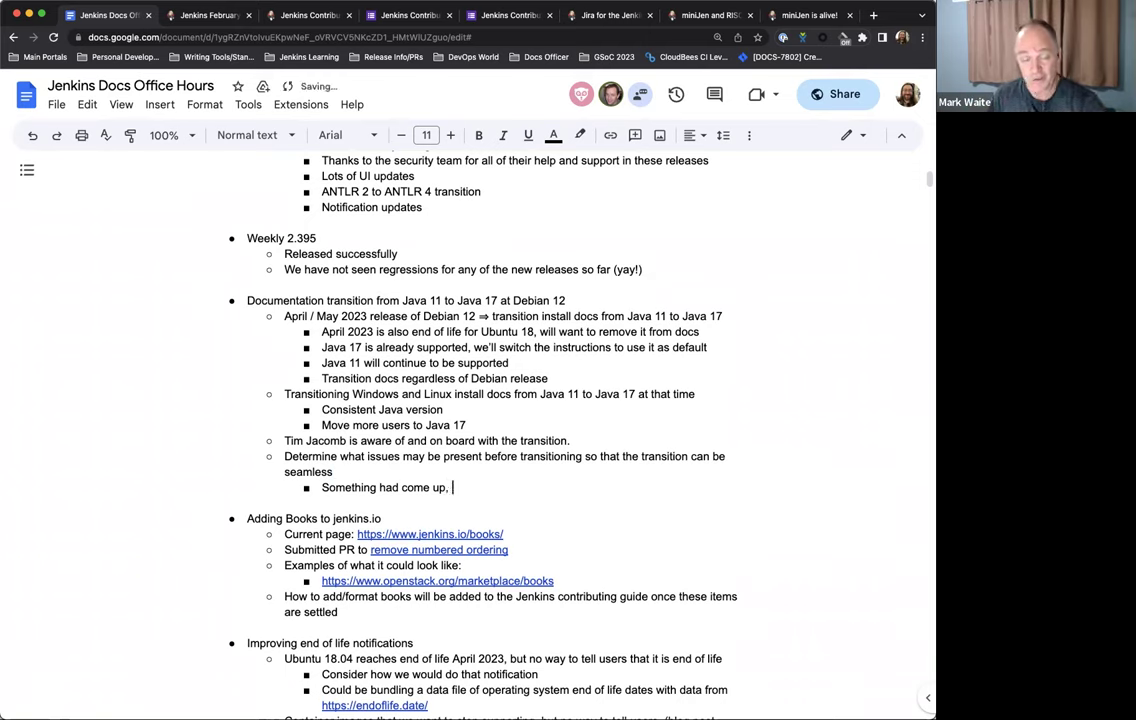
Complete the sub-bullet with "looks to be resolved thanks to" the contributor's name, "not sure if the release is live.", and correct "had" to "has"
type("looks to be resolved thanks")
key("BackSpace")
key("BackSpace")
key("BackSpace")
key("BackSpace")
key("BackSpace")
key("BackSpace")
key("BackSpace")
type("d thanks to Basil Crow, ")
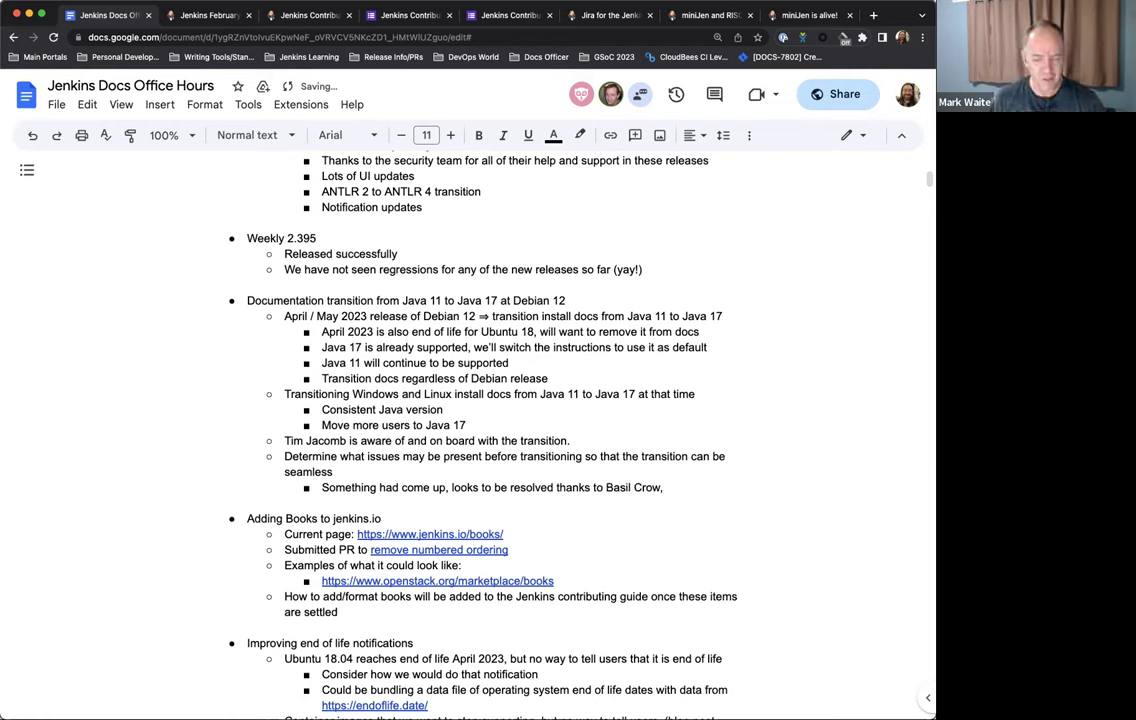
type("not sure if the release is live.")
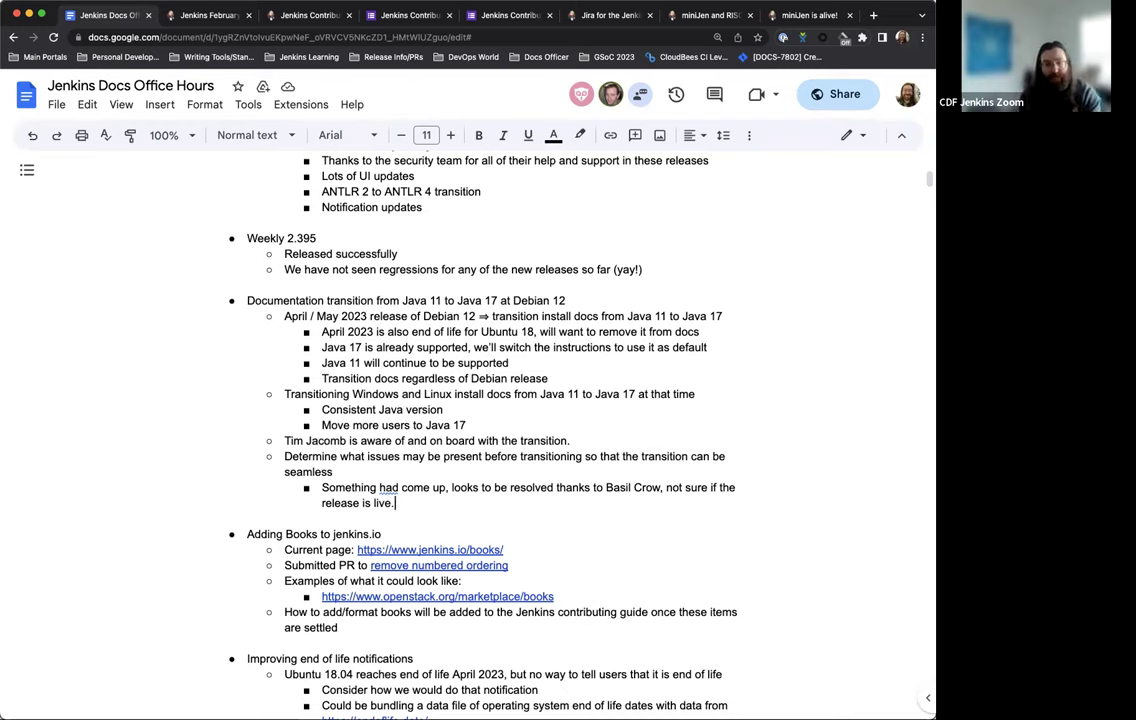
right_click(389, 488)
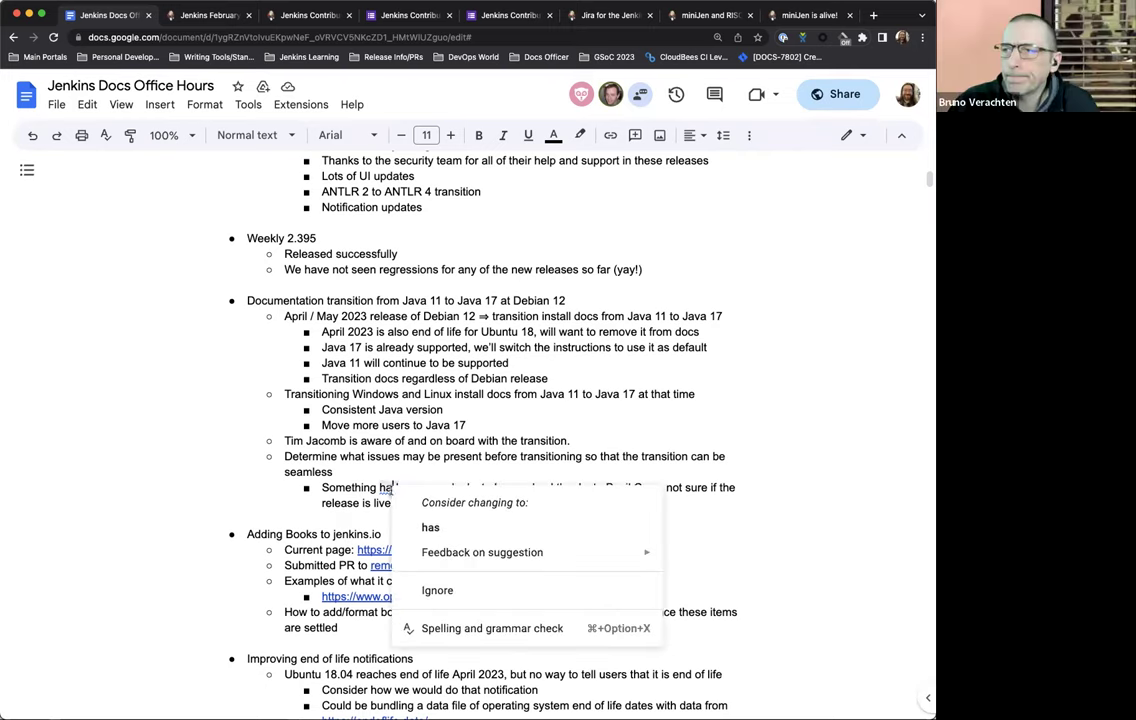
left_click(430, 528)
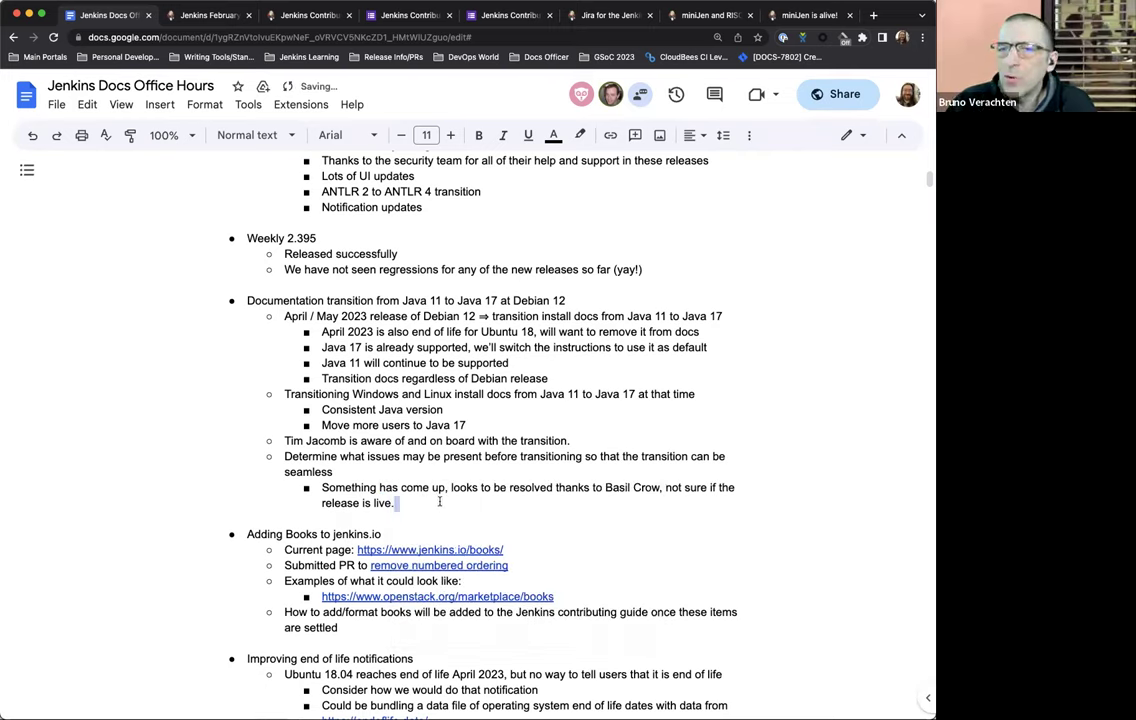
Open the job-dsl-plugin pull request 1264 linked under the item about issues before the Java transition
left_click(439, 502)
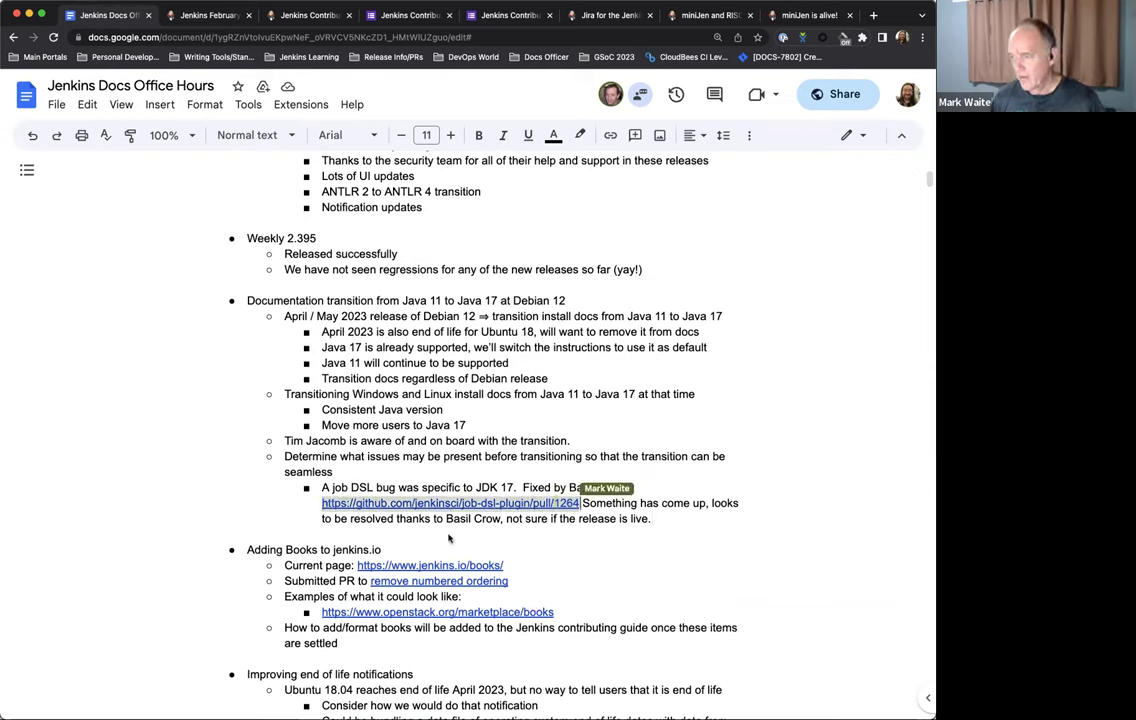
left_click(455, 508)
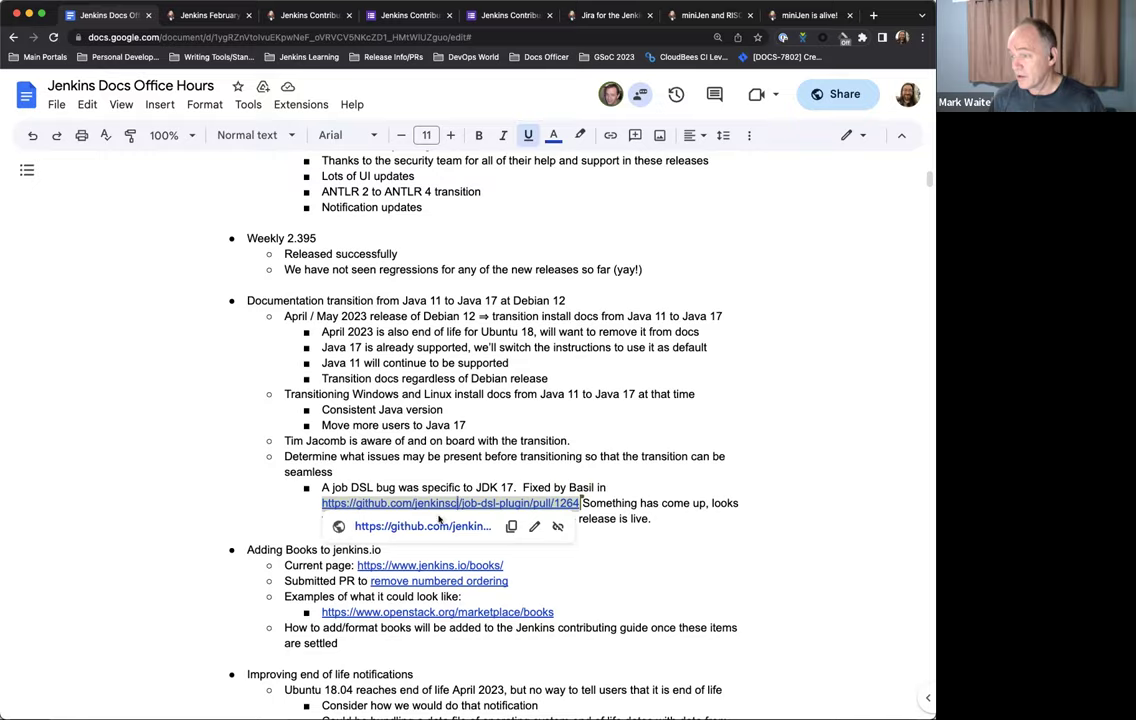
left_click(520, 525)
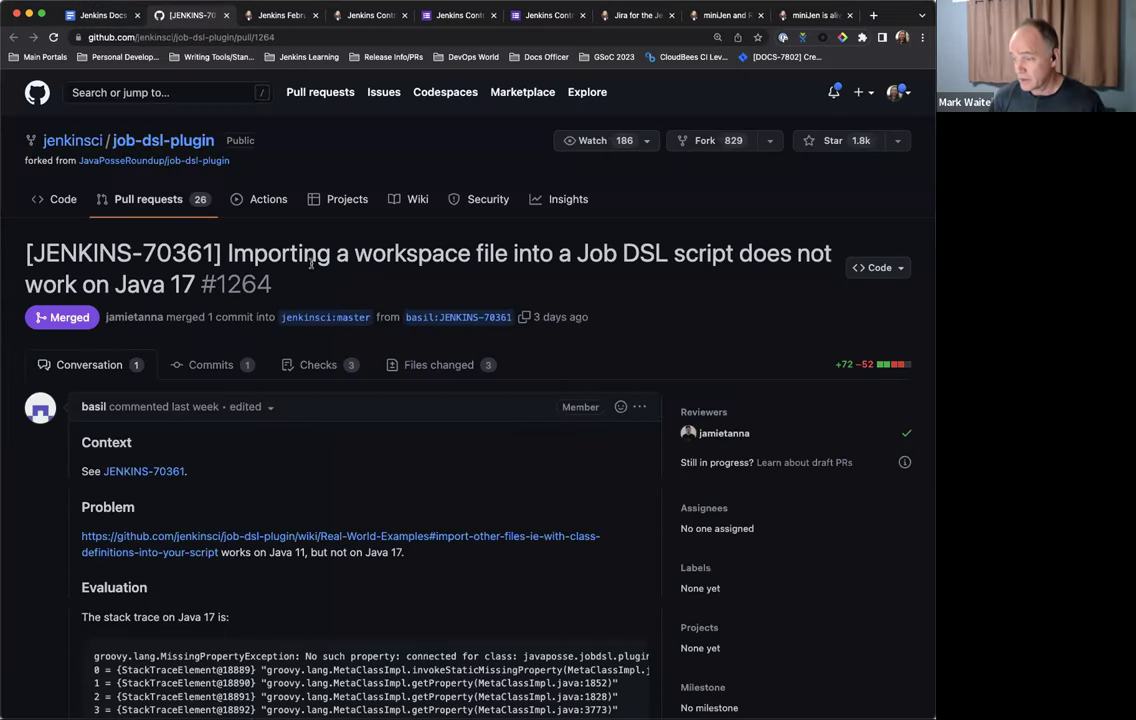
Read through the pull request's problem, evaluation, solution, testing notes and review comments
scroll(310, 266, "down", 3)
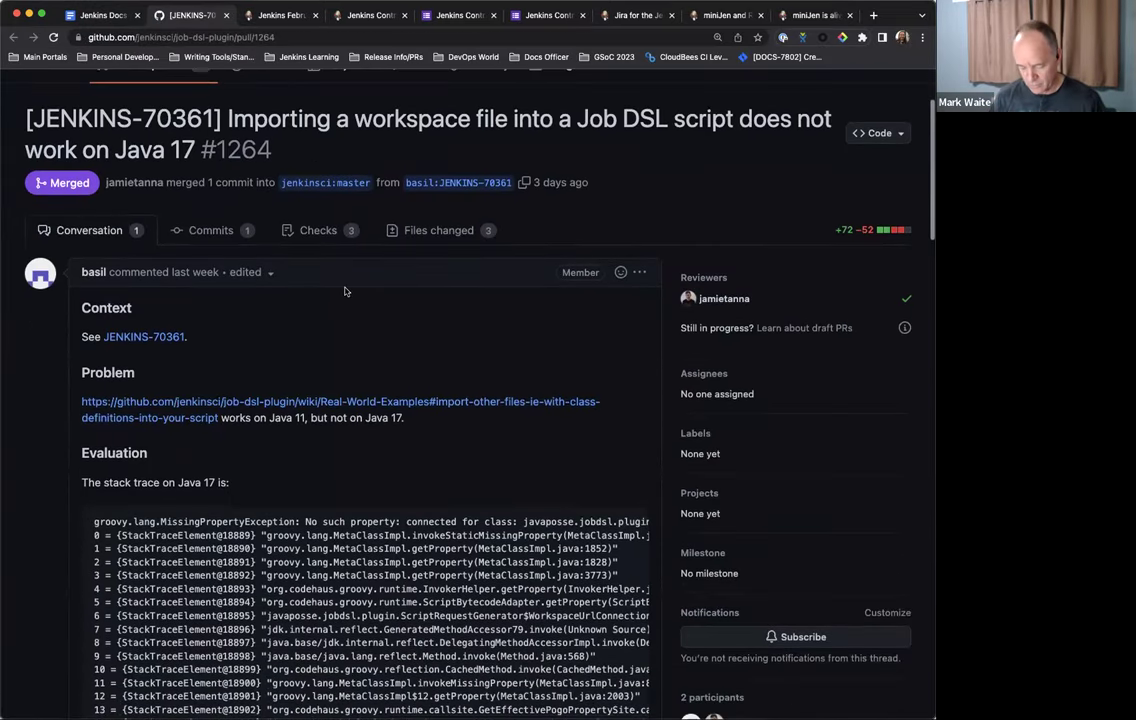
scroll(342, 291, "down", 2)
scroll(344, 291, "down", 4)
scroll(347, 289, "down", 5)
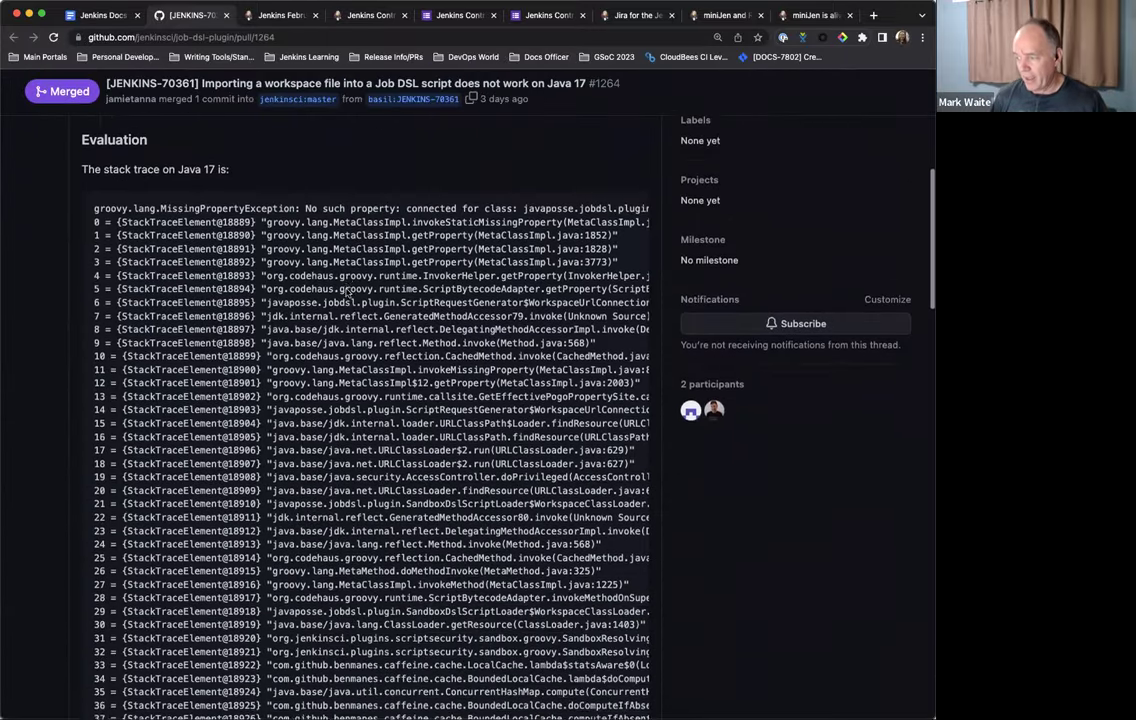
scroll(347, 289, "down", 10)
scroll(347, 289, "down", 15)
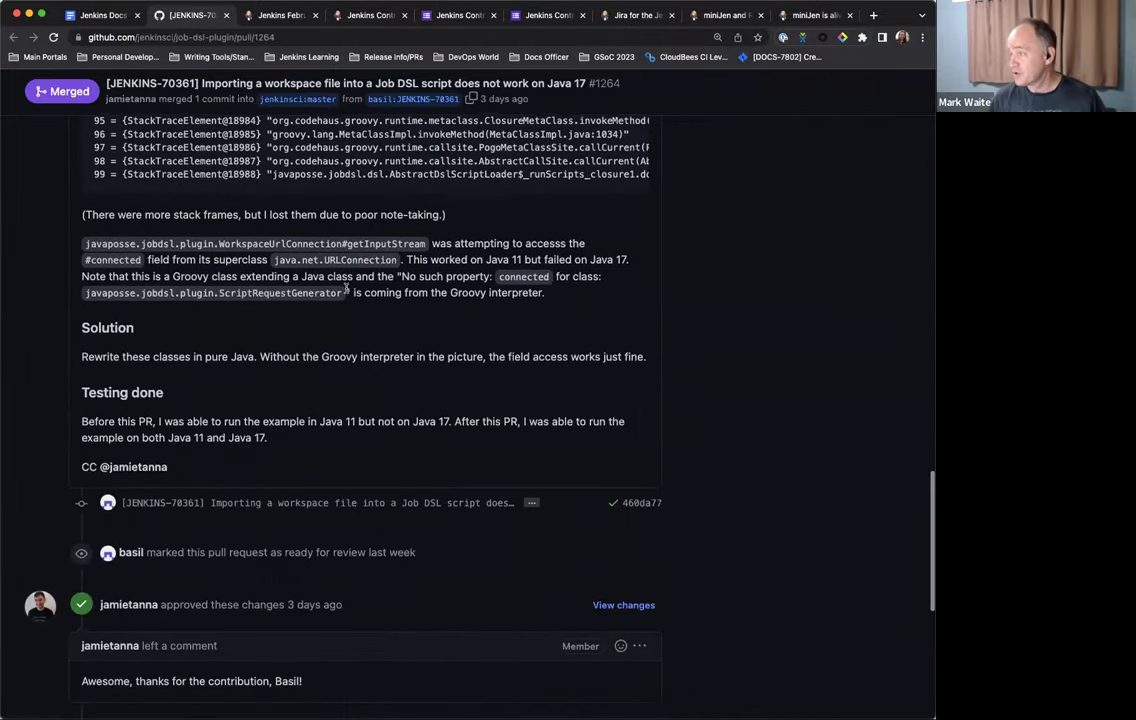
scroll(347, 289, "down", 2)
scroll(347, 289, "down", 3)
scroll(347, 289, "up", 20)
Return to the meeting notes, review the Java 17 transition and Adding Books items, and open the current jenkins.io books page
left_click(93, 16)
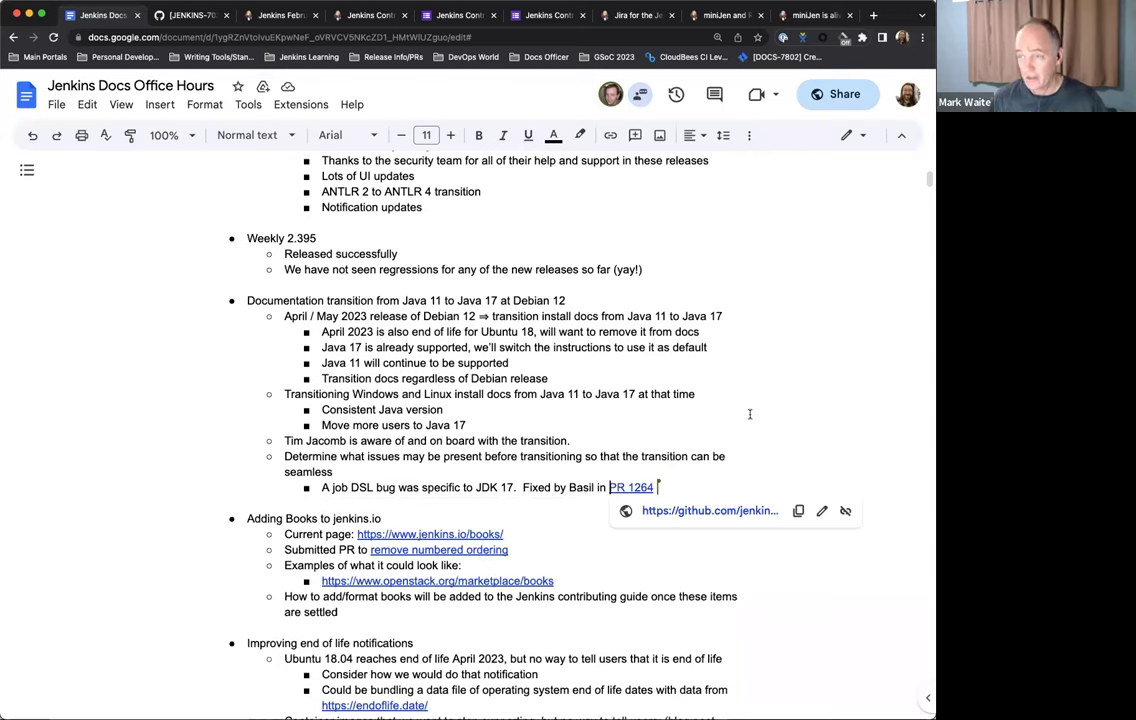
left_click(733, 413)
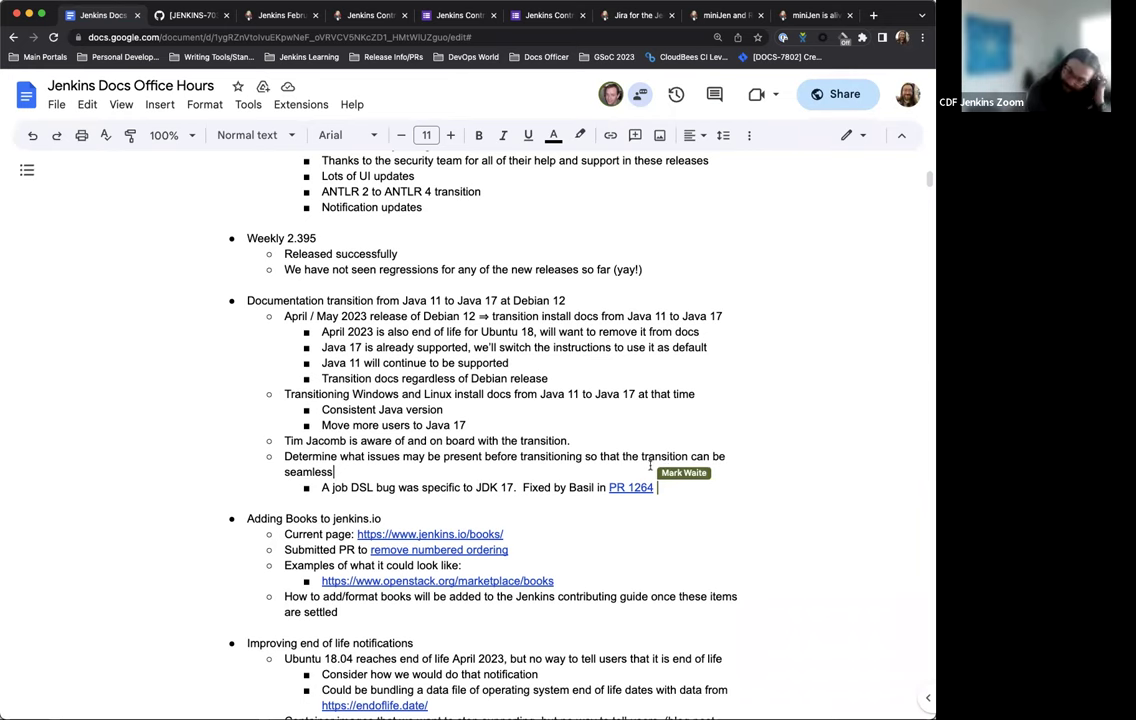
scroll(644, 465, "down", 5)
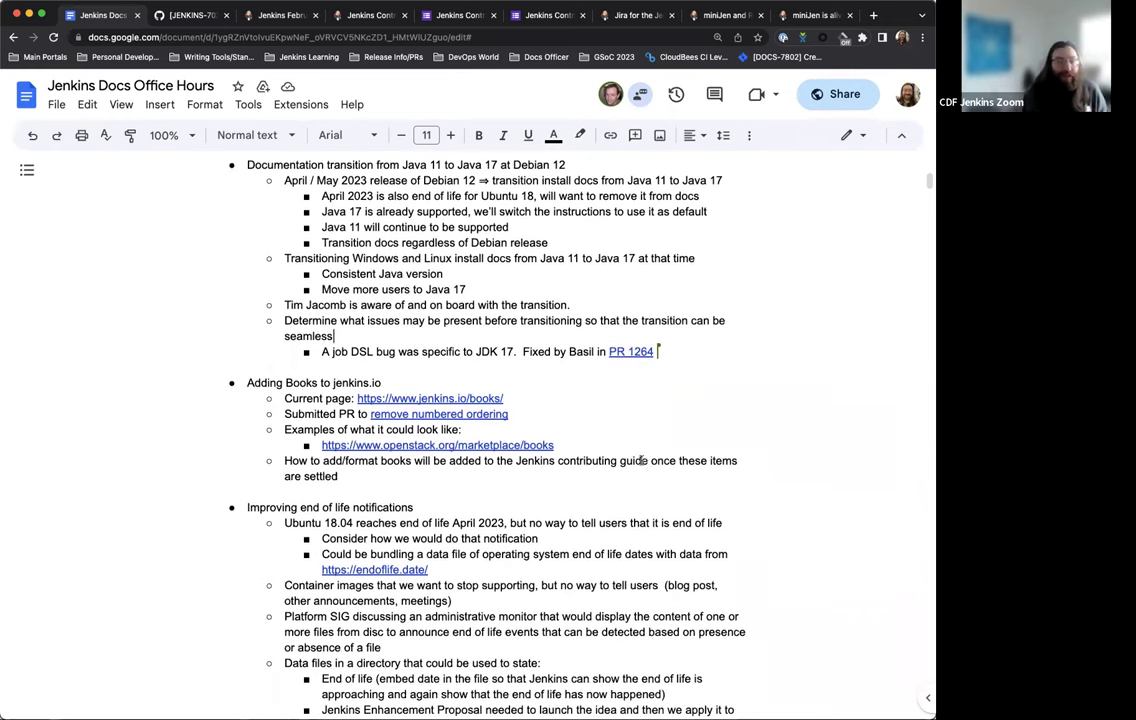
scroll(545, 340, "up", 3)
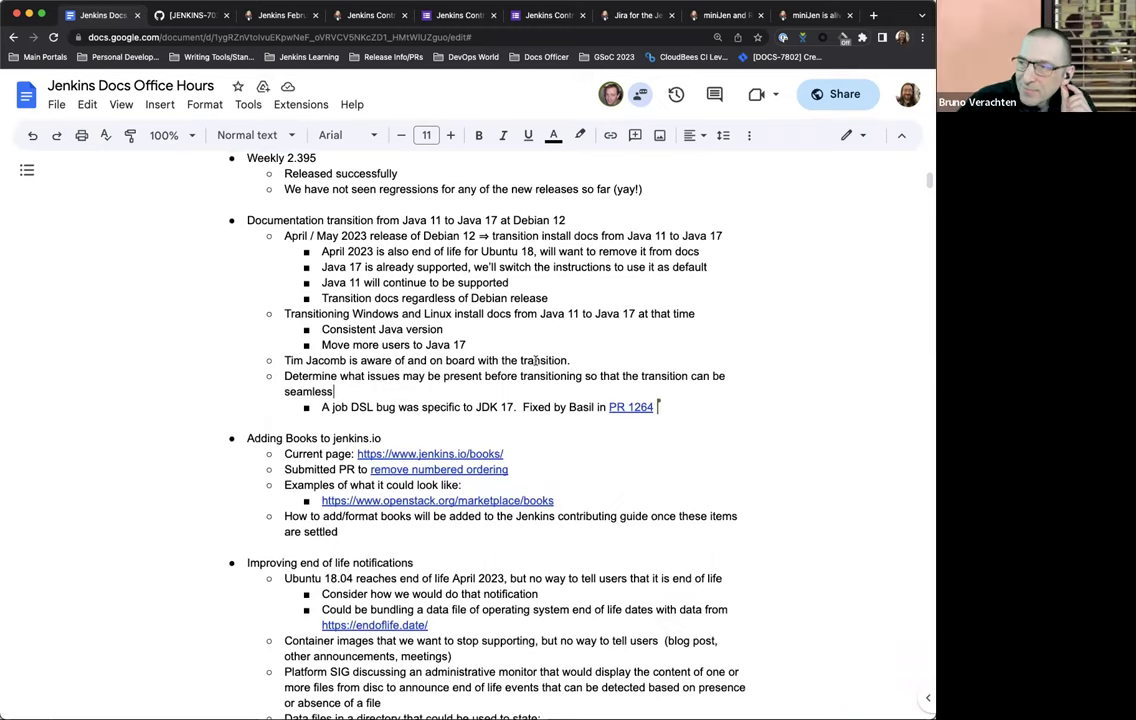
scroll(347, 502, "down", 4)
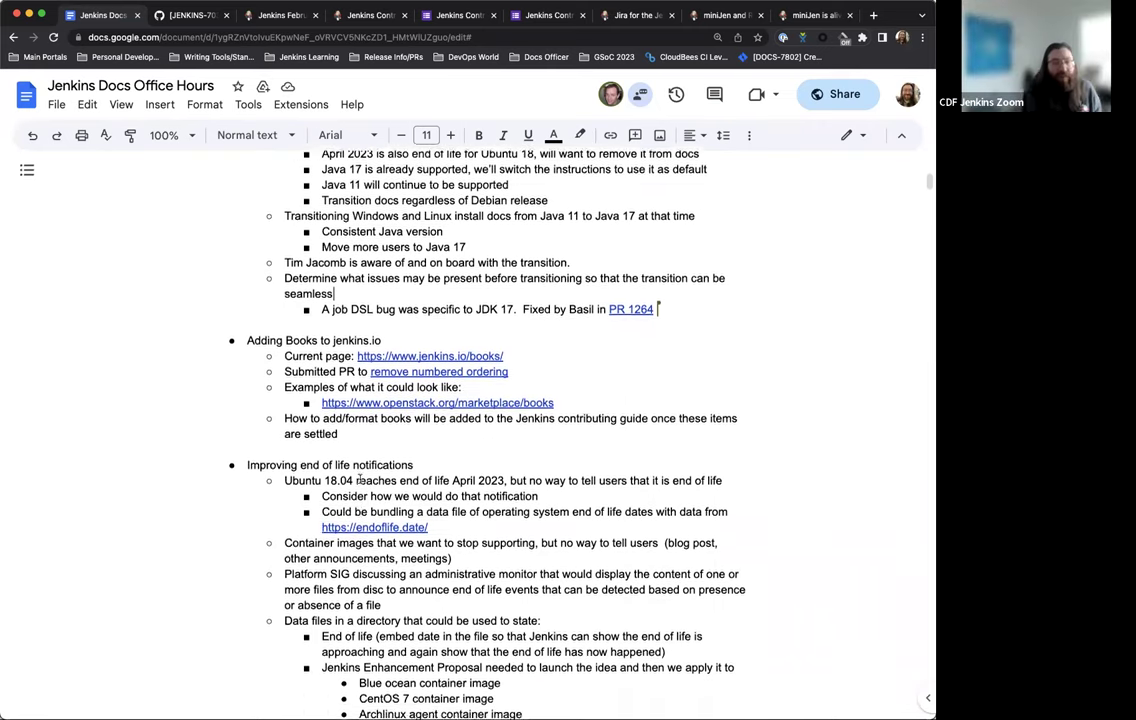
scroll(359, 478, "down", 3)
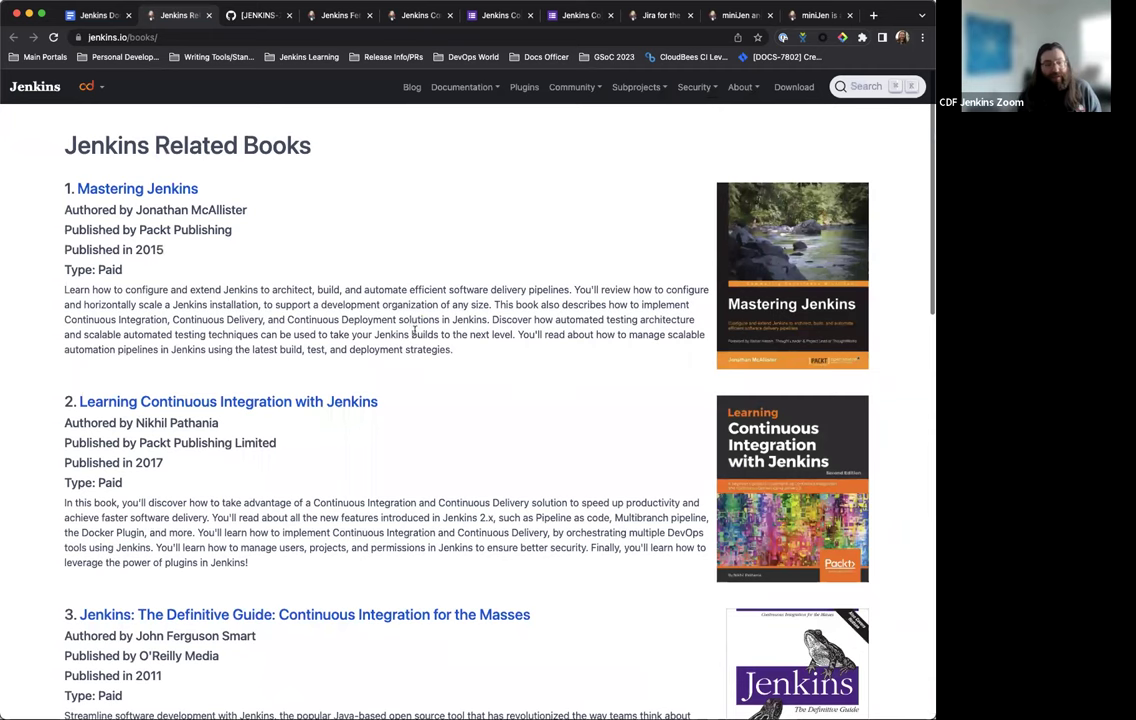
Review the numbered entries on the Jenkins Related Books page
scroll(335, 395, "down", 2)
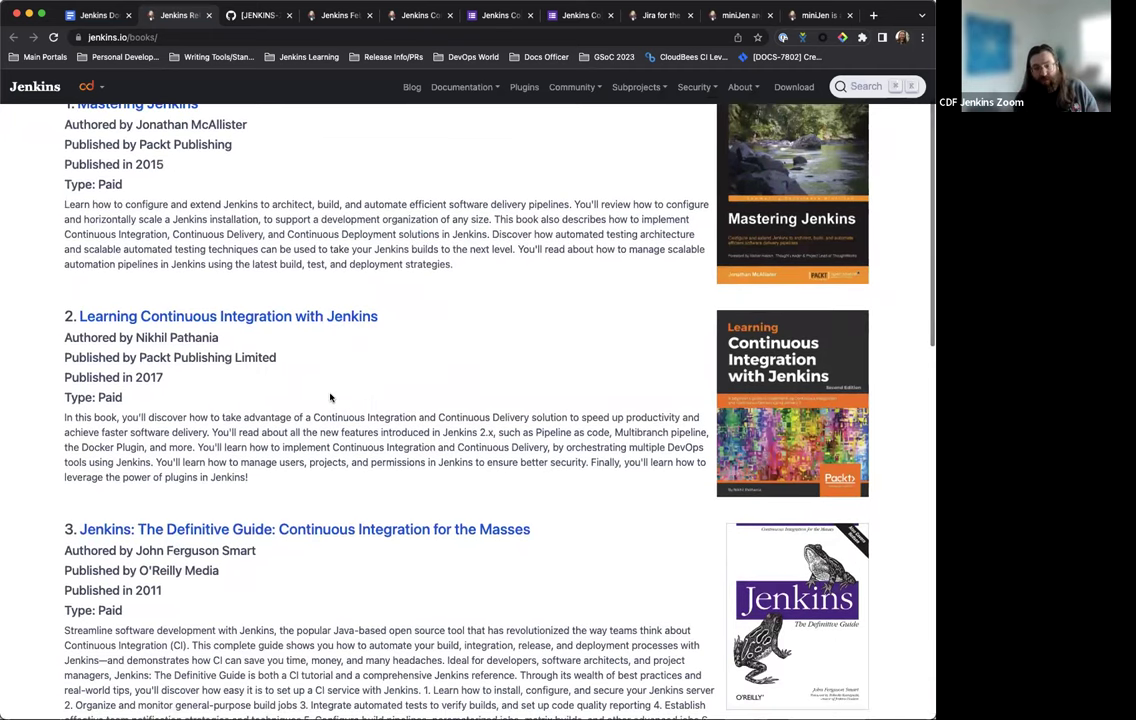
scroll(330, 397, "down", 15)
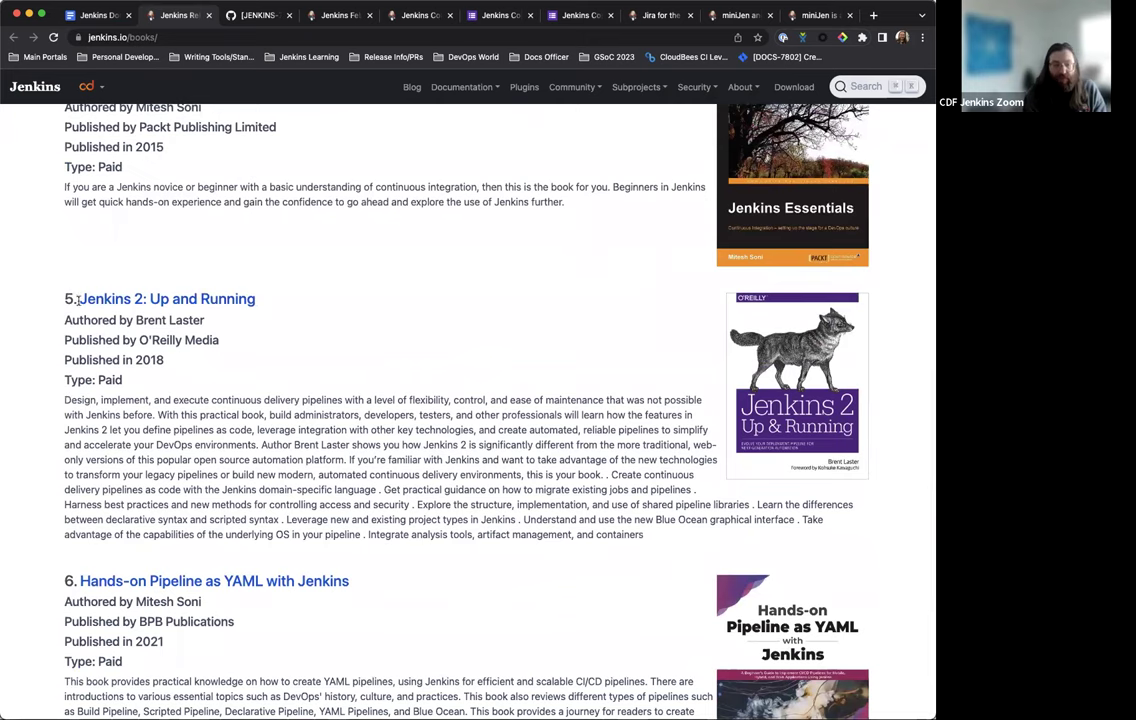
scroll(79, 337, "down", 2)
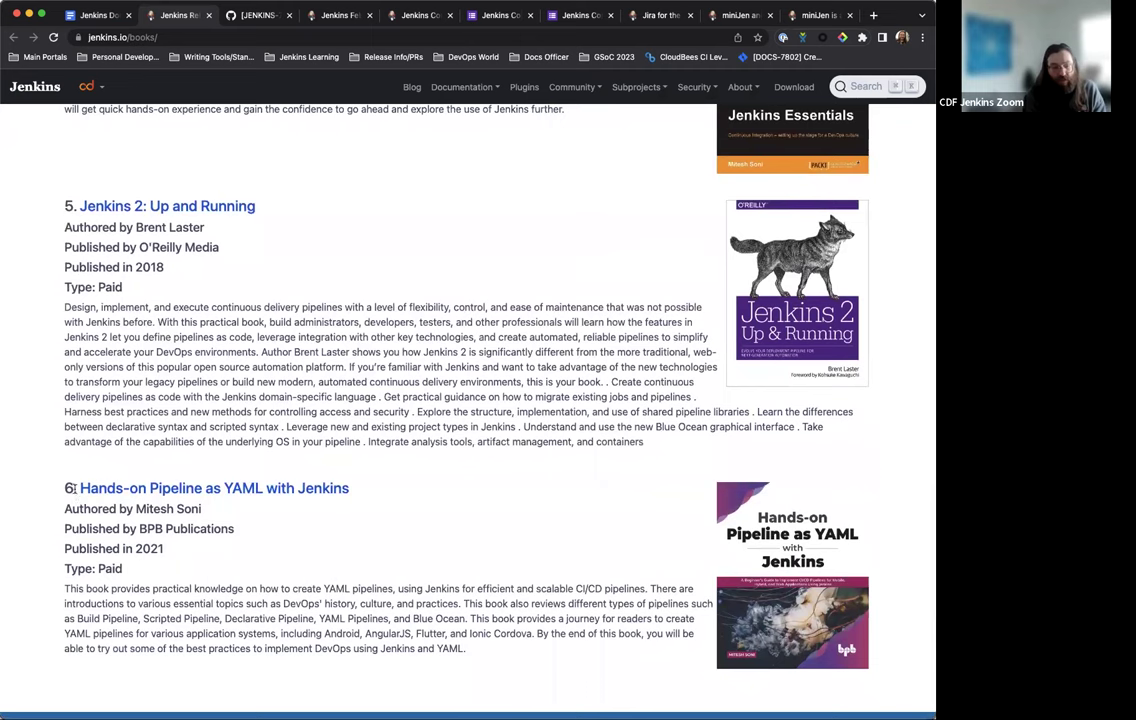
scroll(96, 450, "up", 10)
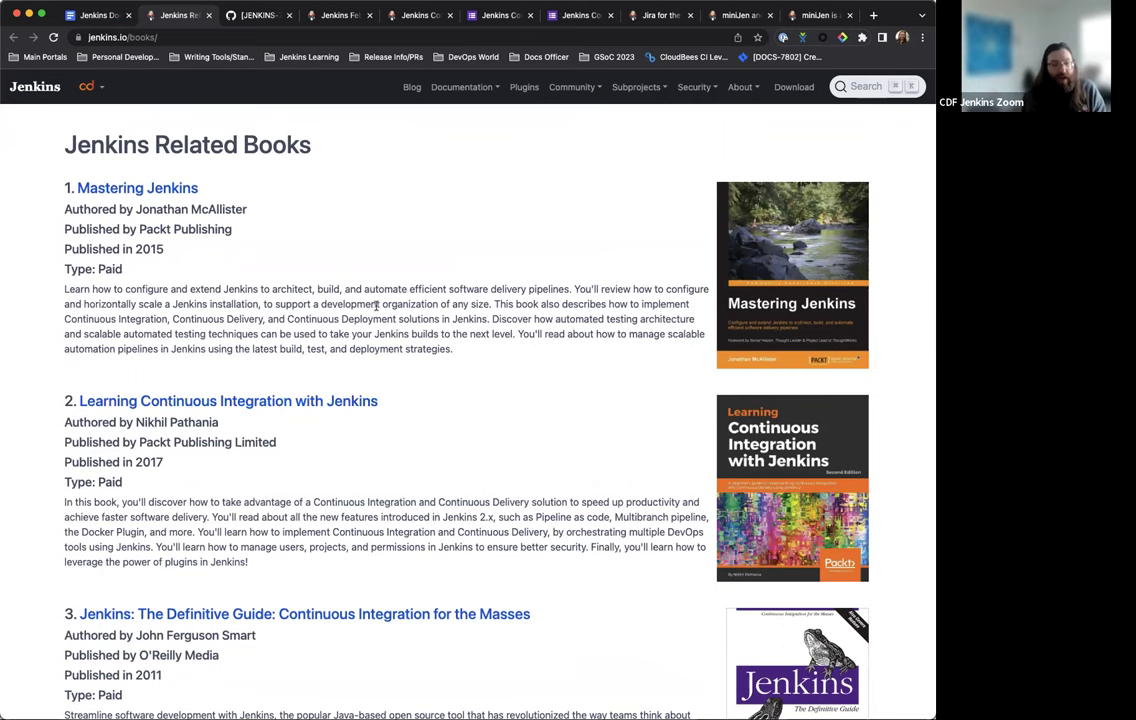
scroll(360, 300, "down", 2)
scroll(355, 318, "down", 3)
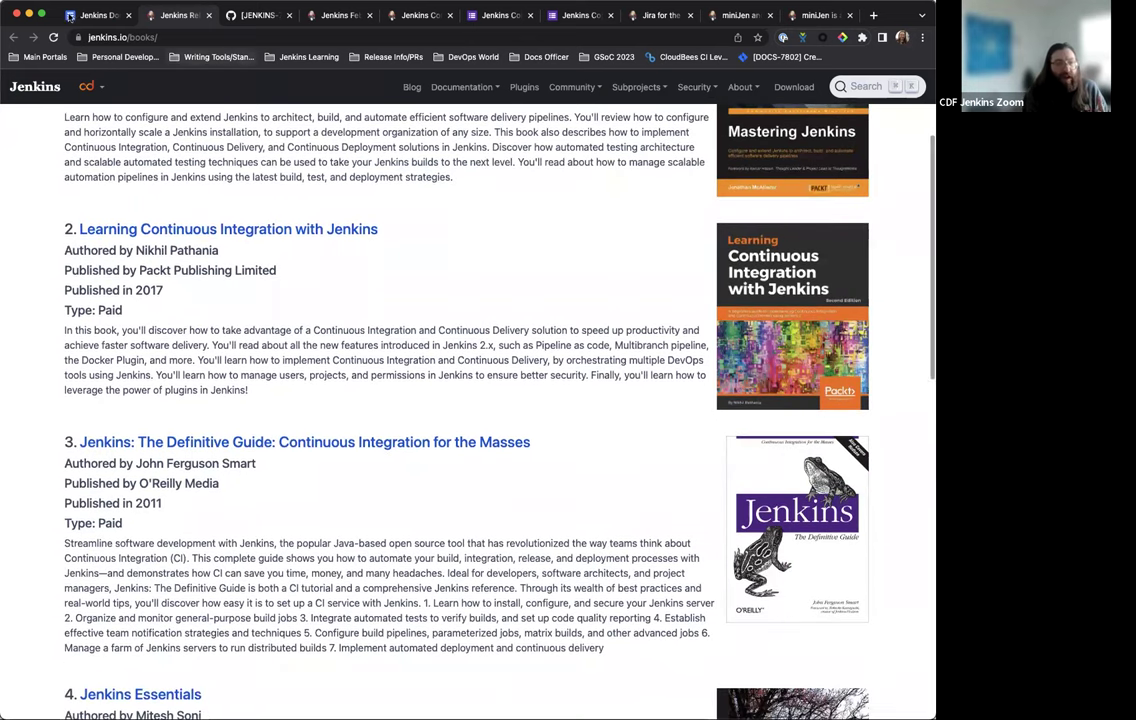
Check the Adding Books item in the meeting notes, and look through the Jenkins Related Books page again
key("ctrl+shift+Tab")
left_click(477, 260)
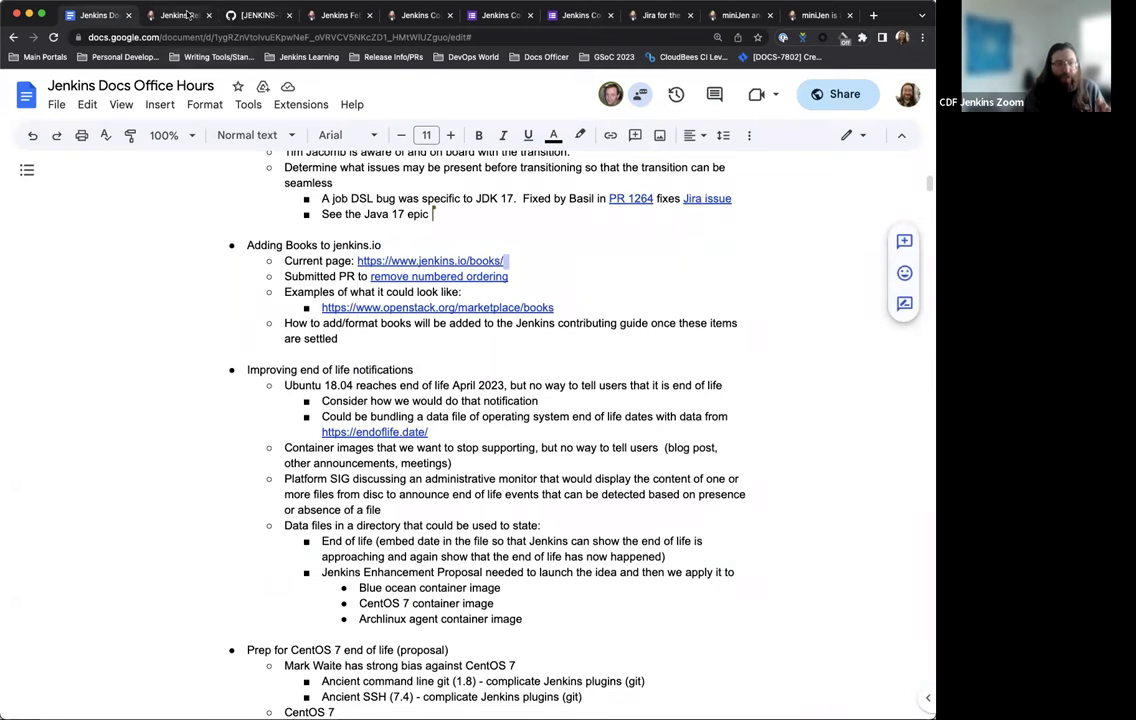
key("ctrl+Tab")
scroll(270, 426, "up", 1)
scroll(270, 426, "up", 2)
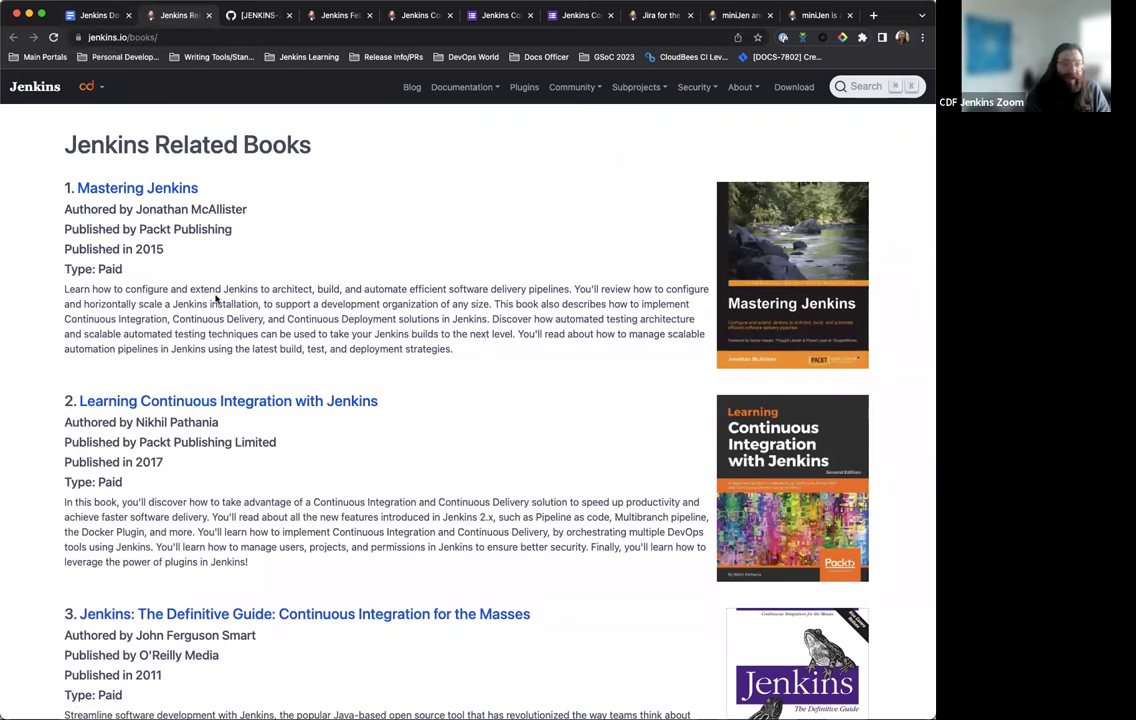
scroll(249, 311, "down", 10)
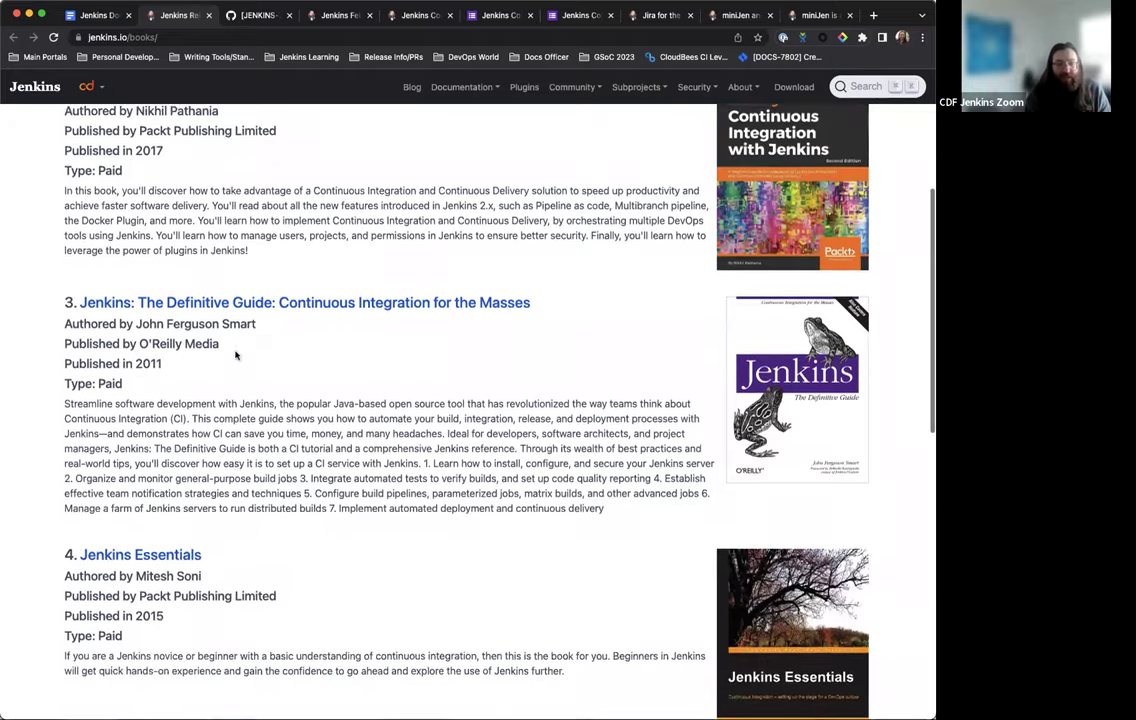
scroll(235, 351, "down", 8)
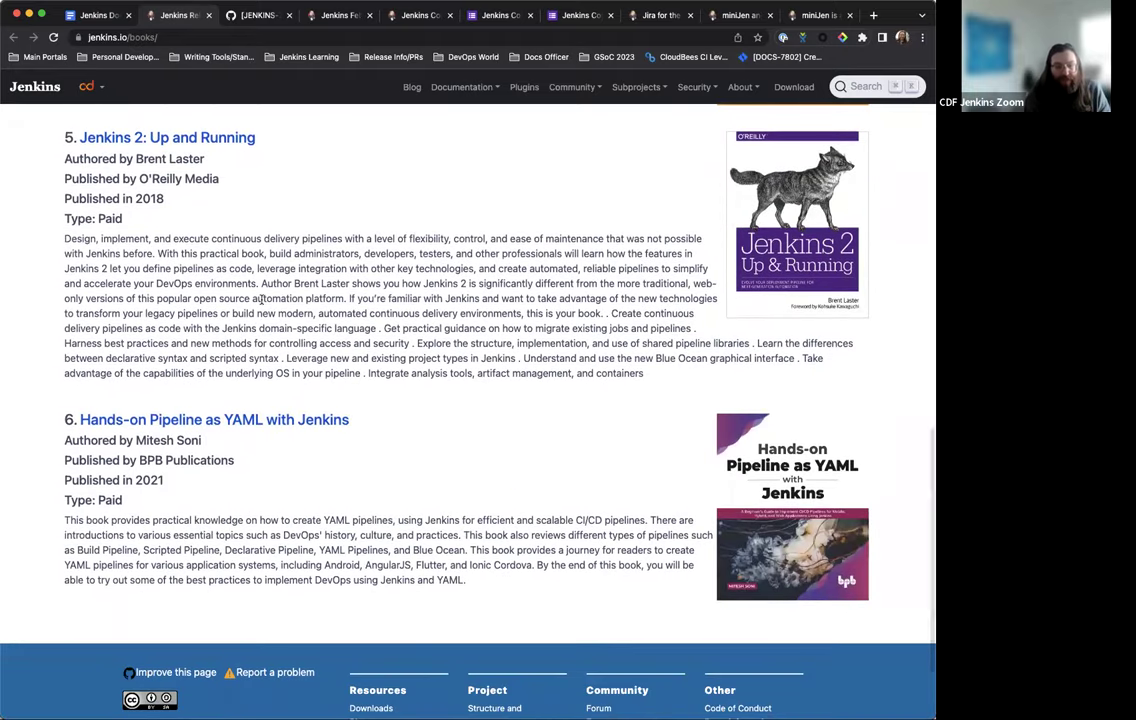
Go back to the meeting notes and open the OpenStack marketplace books link given as an example layout
left_click(102, 18)
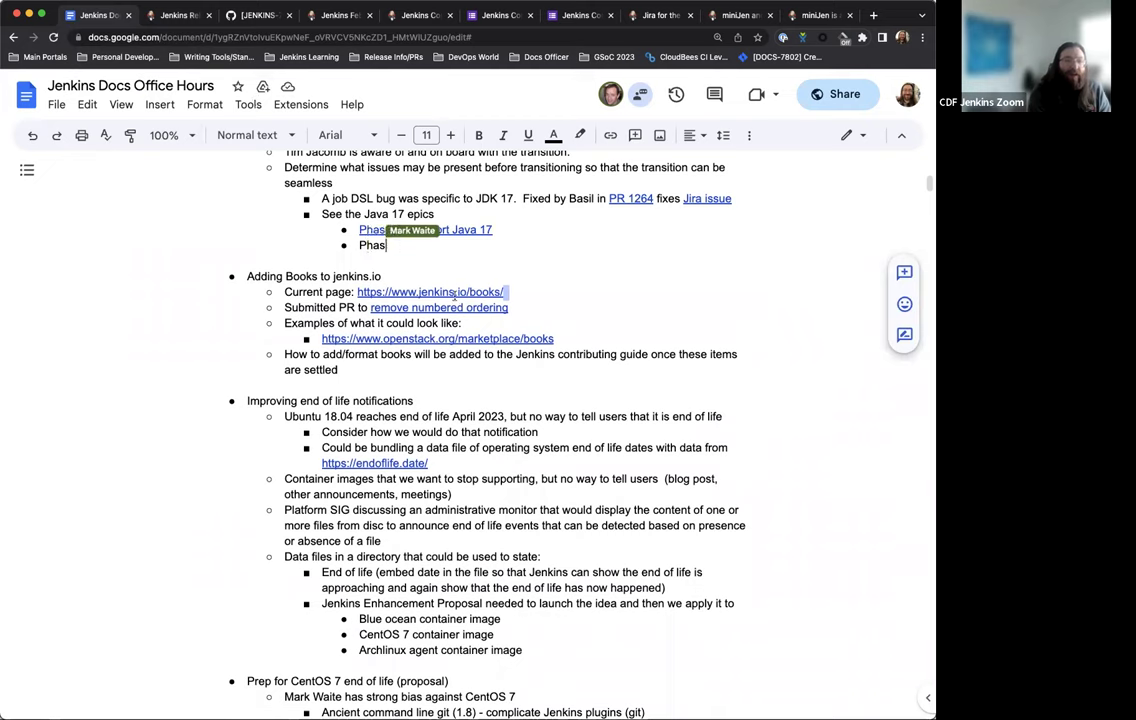
left_click(412, 341)
left_click(414, 365)
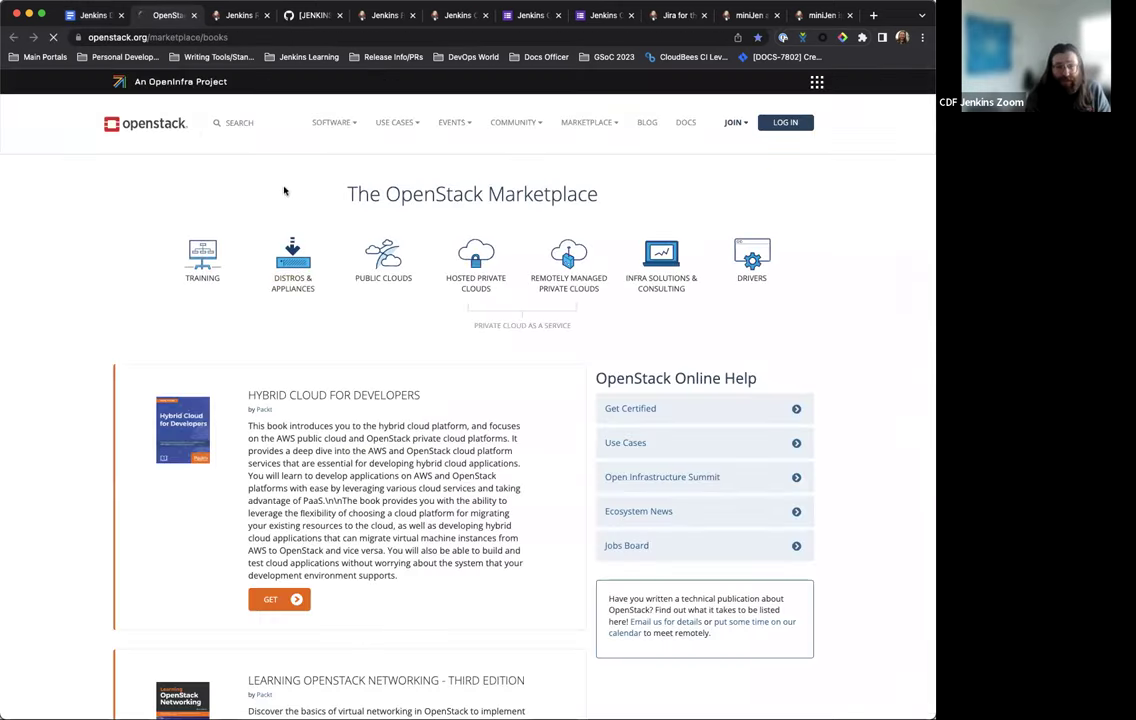
Browse the first OpenStack book listings, and view the publisher's page for Learning OpenStack Networking - Third Edition before returning to the list
scroll(136, 153, "down", 1)
scroll(58, 246, "down", 2)
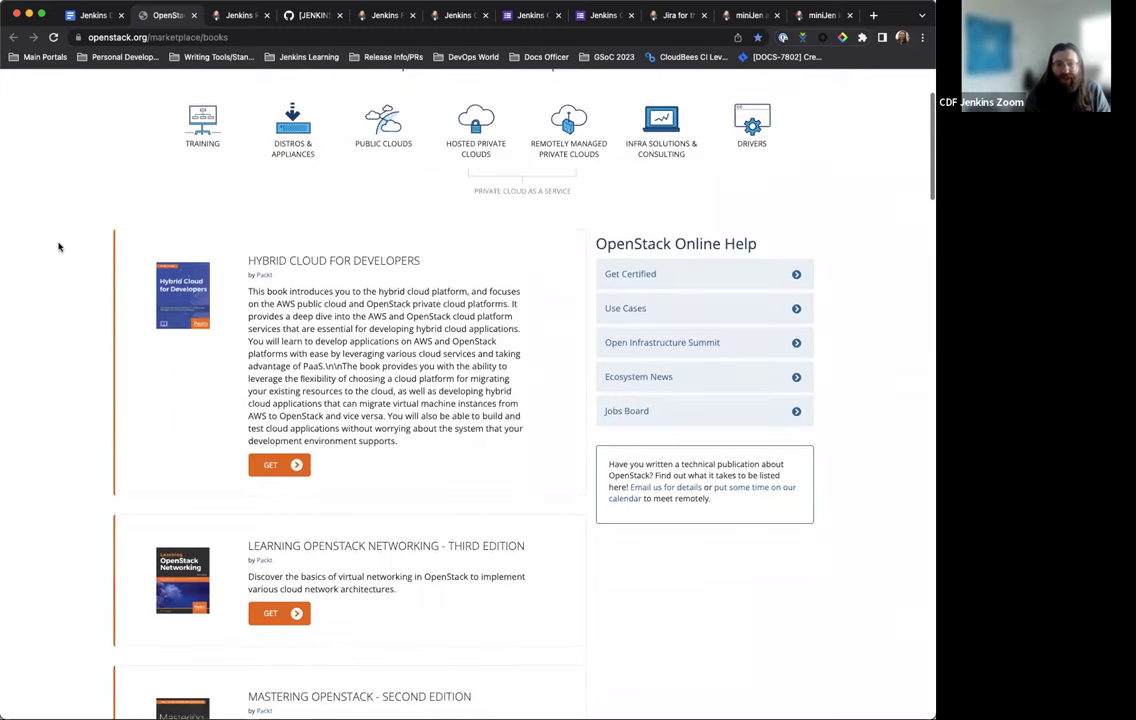
scroll(61, 246, "down", 1)
scroll(55, 256, "down", 1)
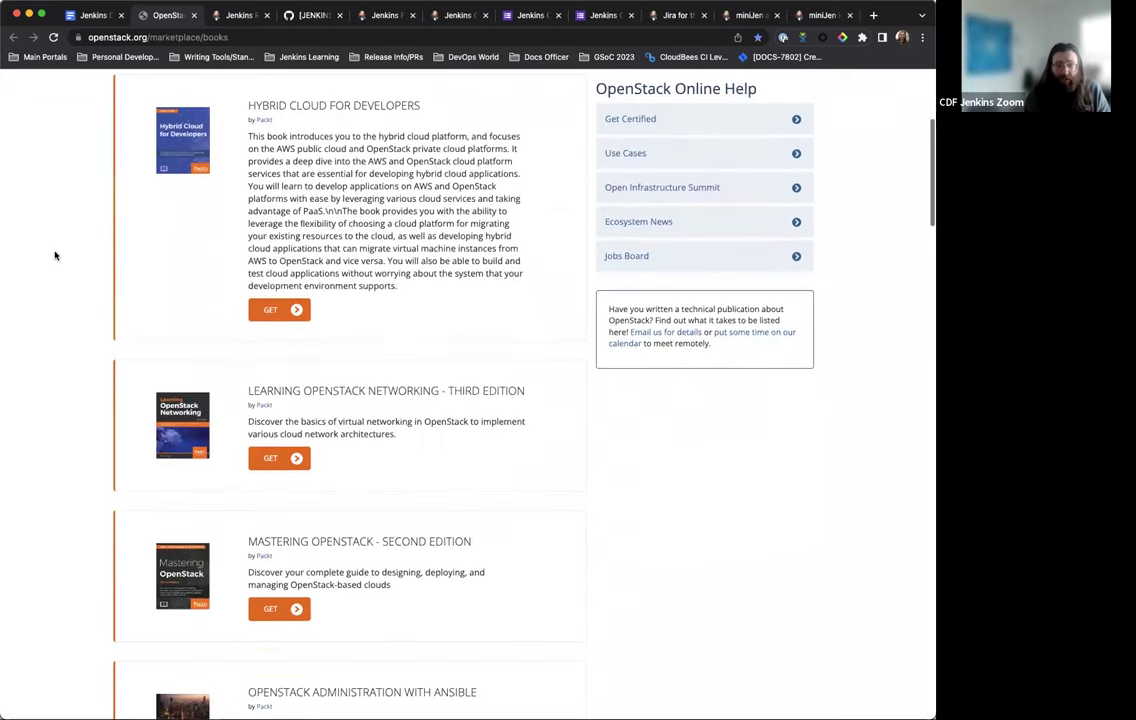
scroll(56, 255, "down", 2)
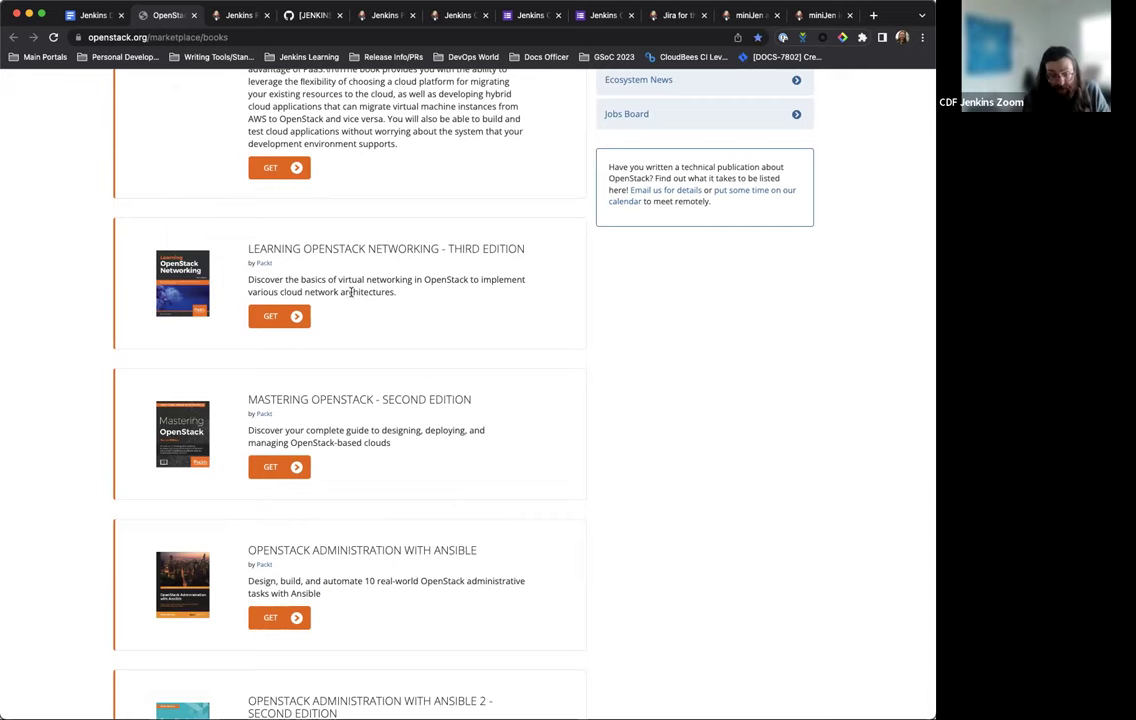
scroll(351, 291, "down", 1)
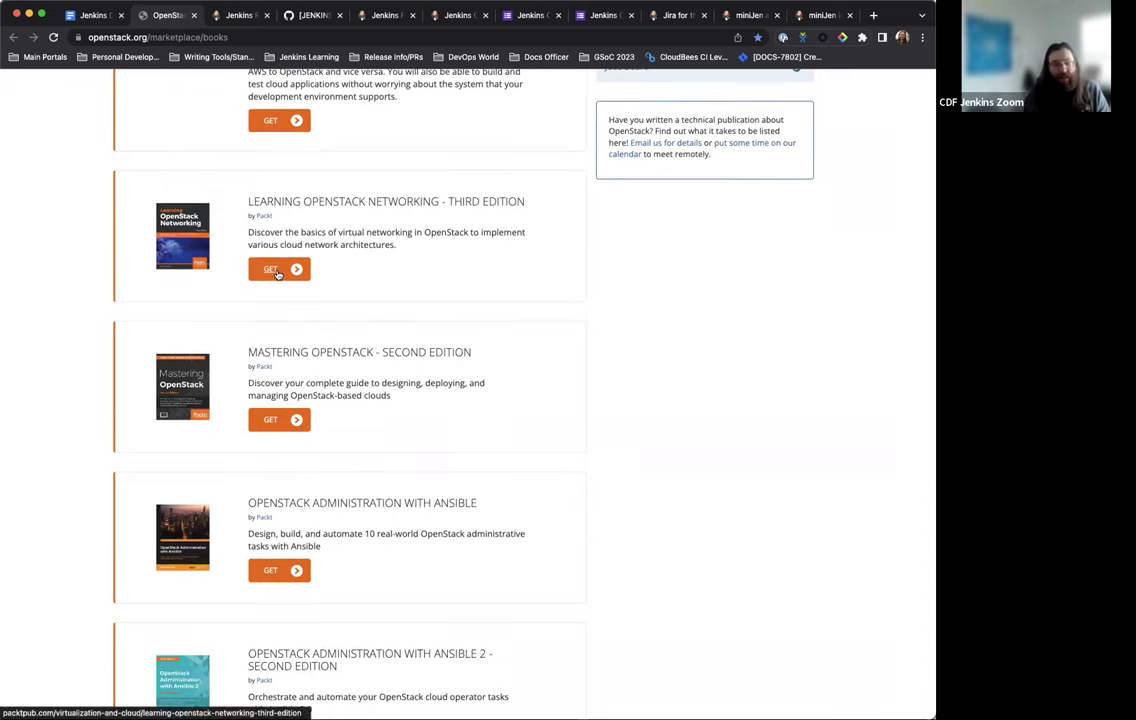
left_click(278, 272)
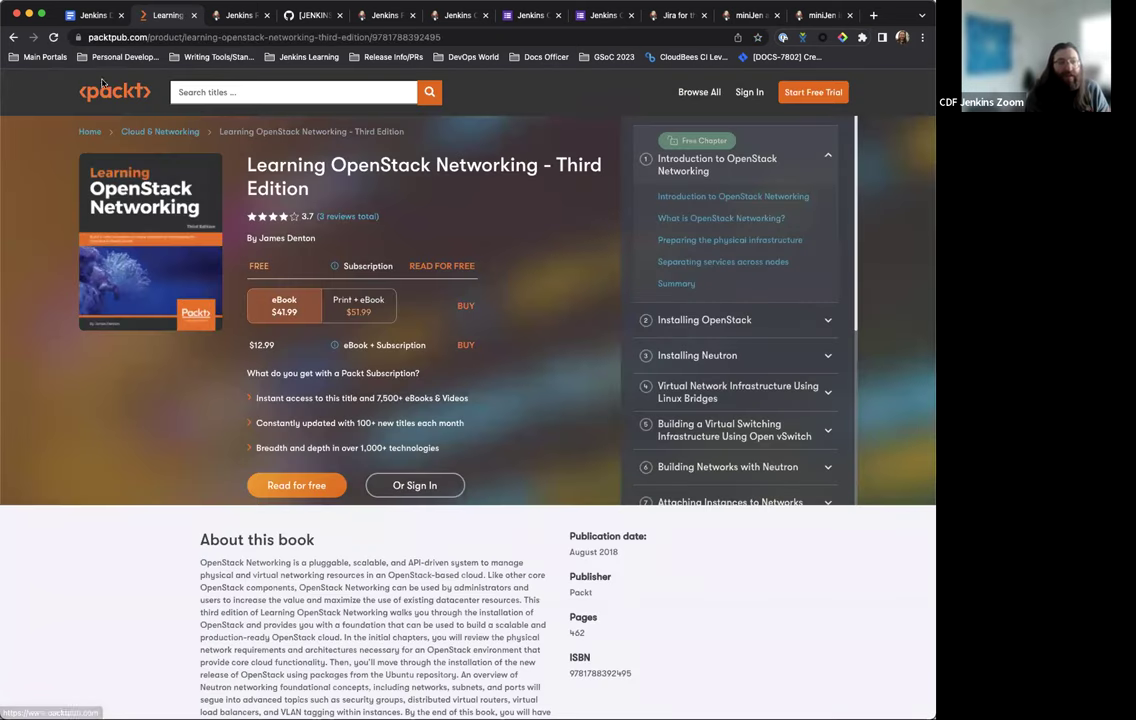
left_click(13, 37)
Find OpenStack Essentials - Second Edition in the listings, view its linked publisher page, and return to the list
scroll(344, 383, "down", 5)
scroll(340, 392, "down", 2)
scroll(300, 420, "down", 5)
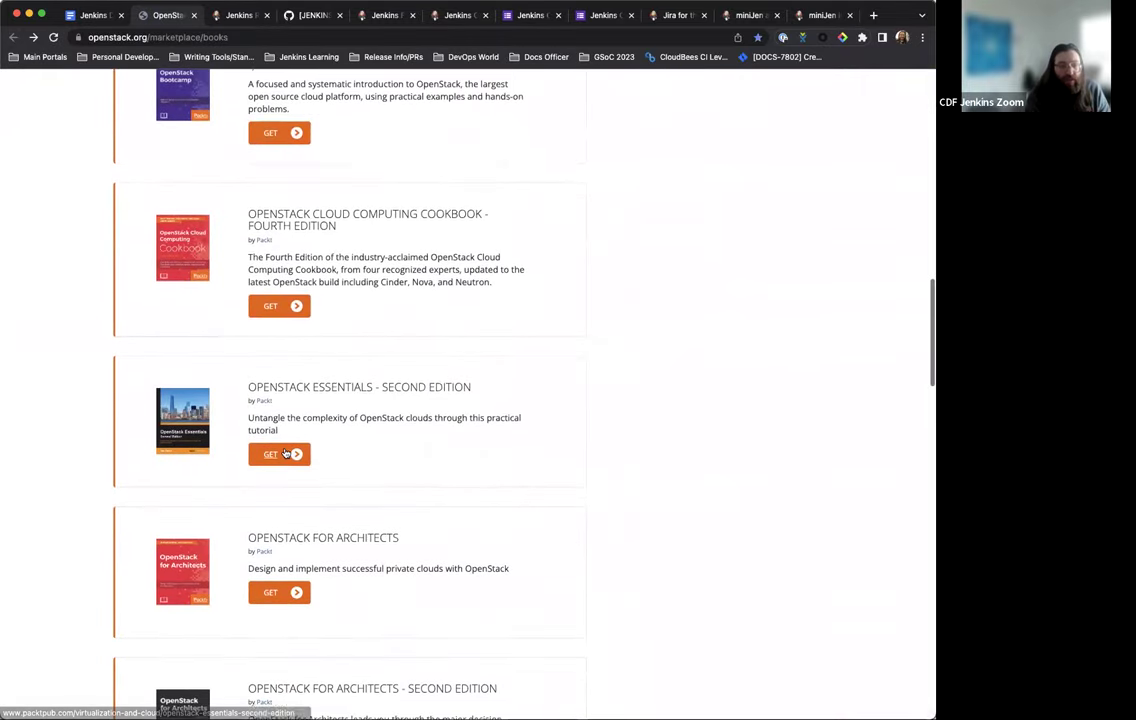
left_click(287, 454)
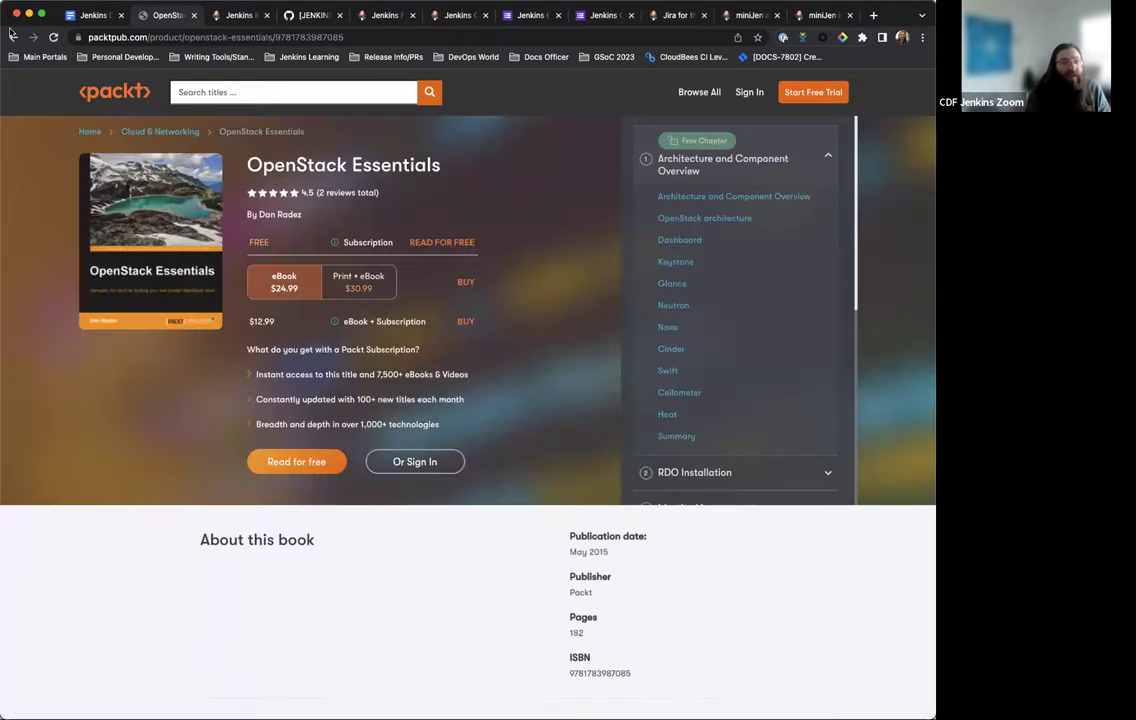
left_click(13, 37)
View the linked vScaler page for OpenStack for Dummies and return to the marketplace list
scroll(267, 428, "down", 6)
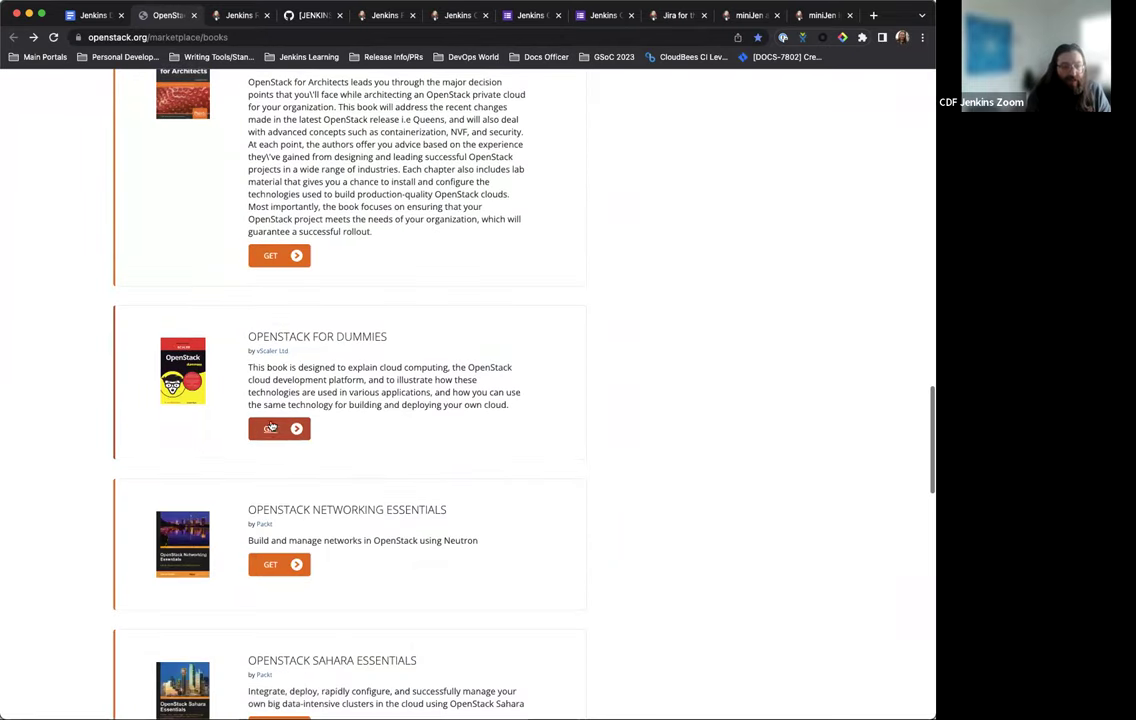
left_click(267, 428)
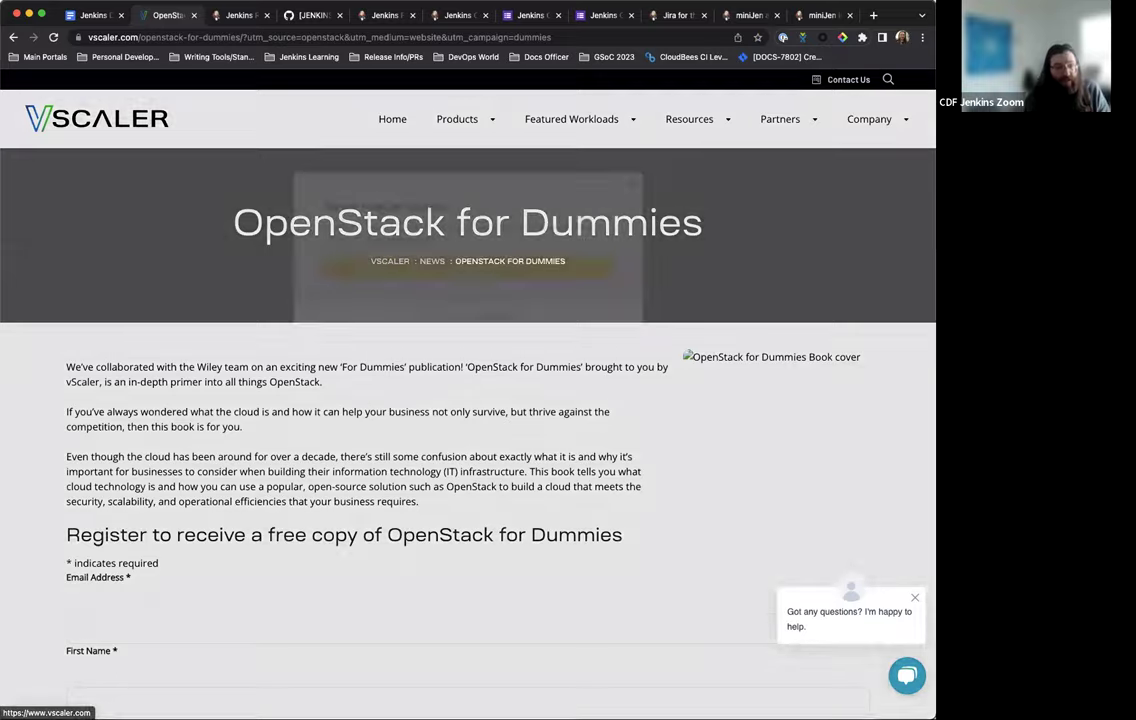
key("super+bracketleft")
Look through the remaining OpenStack book listings and return to the meeting notes
scroll(287, 352, "down", 8)
scroll(274, 340, "down", 9)
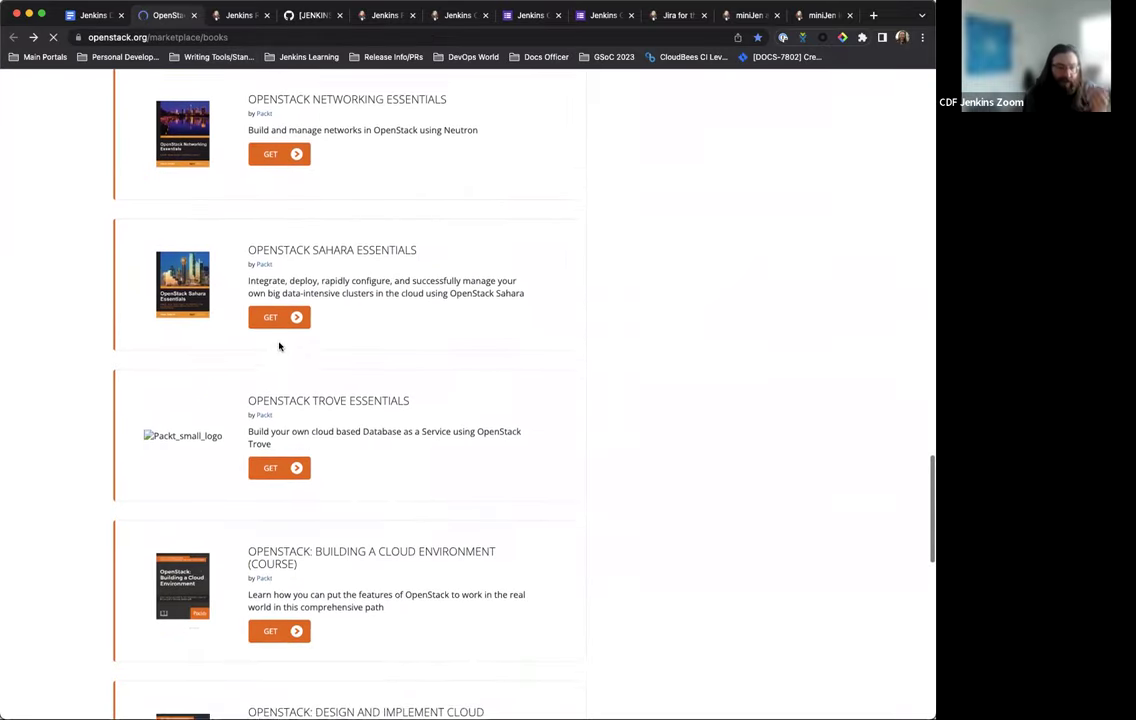
scroll(226, 310, "down", 7)
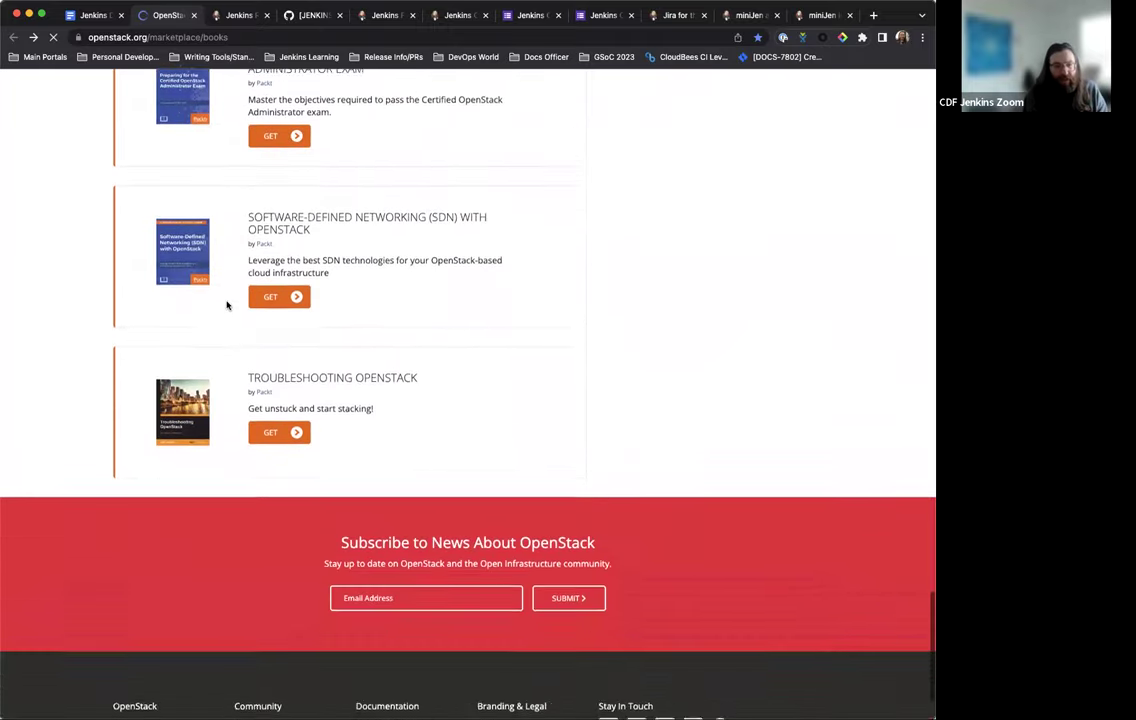
scroll(227, 305, "up", 20)
scroll(215, 295, "up", 15)
key("ctrl+shift+Tab")
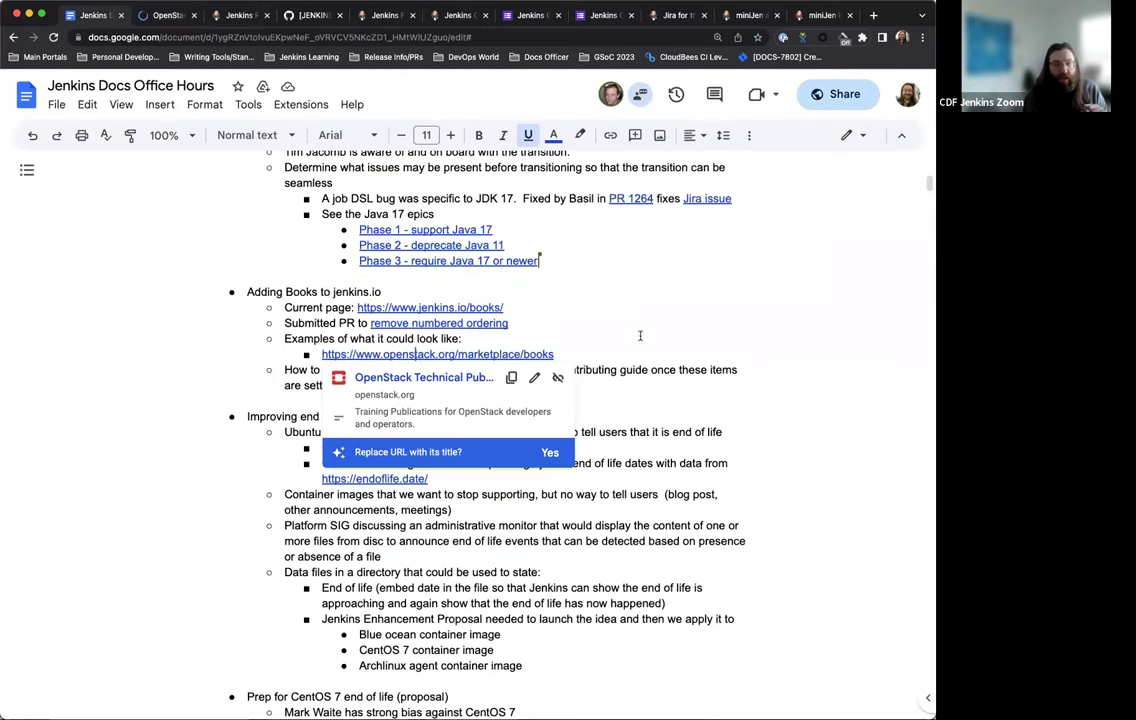
Close the link preview in the meeting notes and show the top of the Jenkins Related Books page
left_click(373, 394)
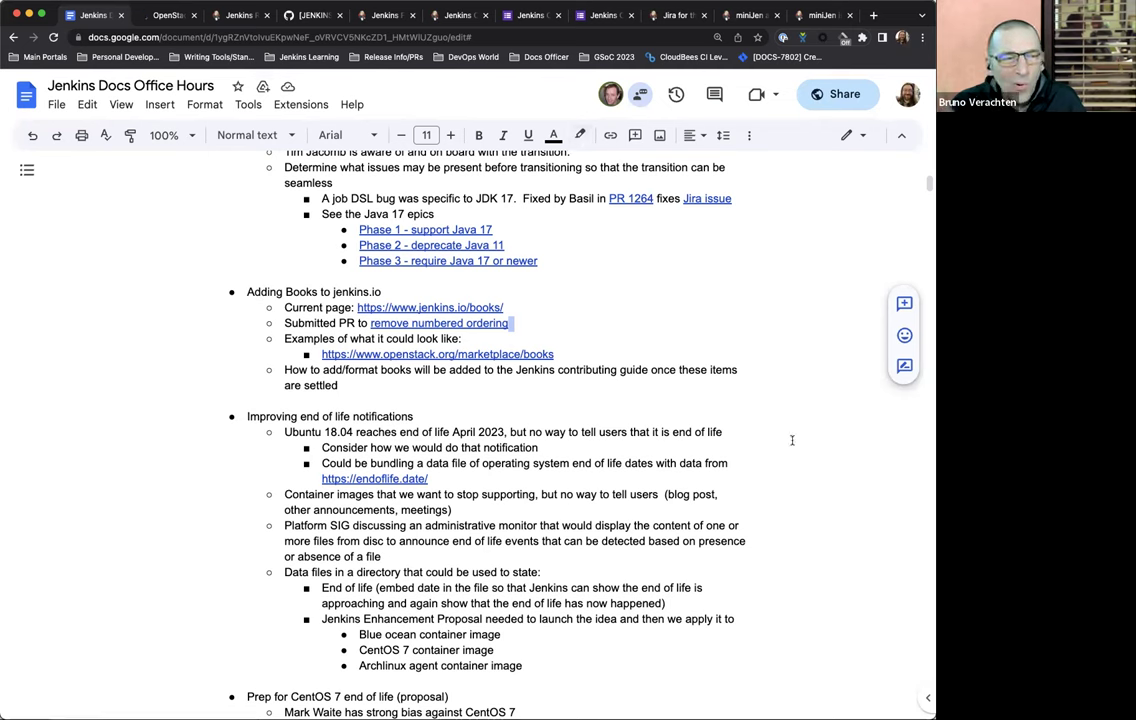
left_click(235, 15)
scroll(283, 343, "up", 5)
scroll(283, 343, "up", 10)
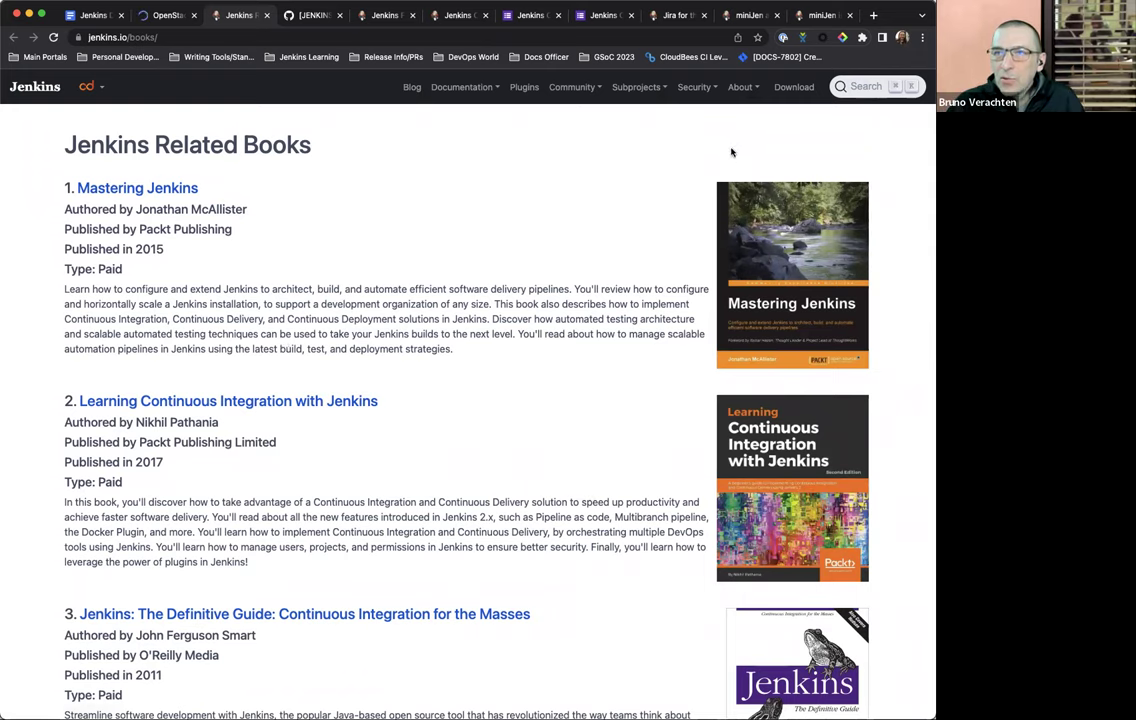
Check which pages the Jenkins site's About navigation lists, and close the list again
left_click(737, 89)
left_click(731, 94)
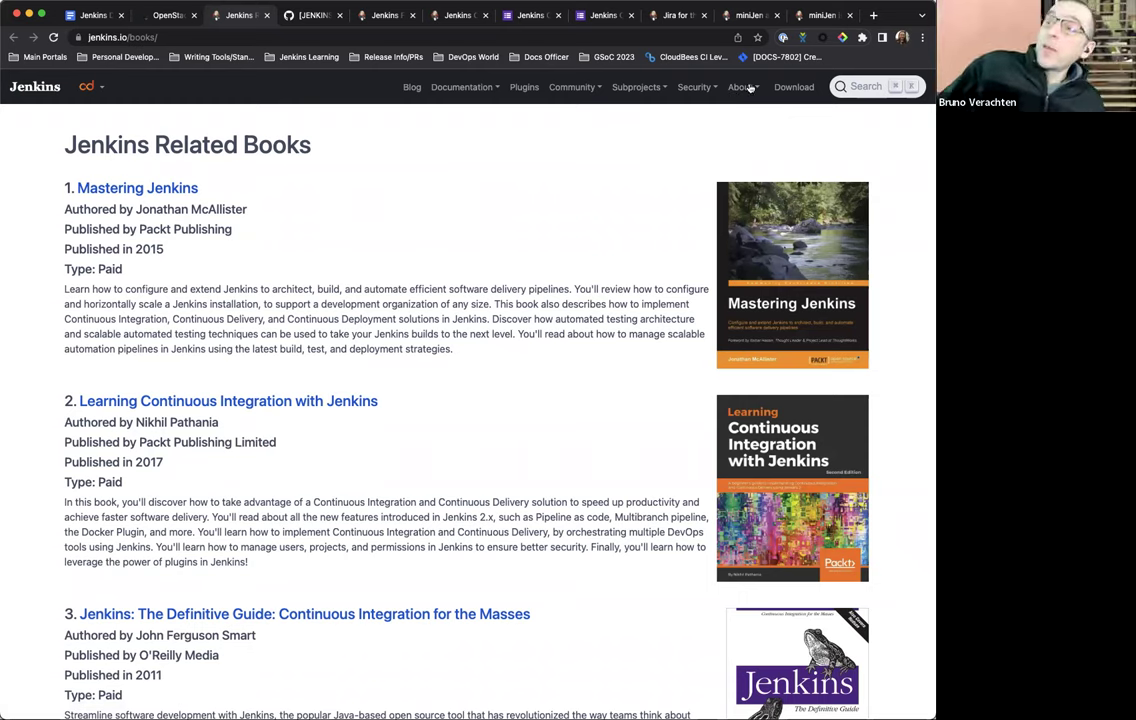
left_click(744, 95)
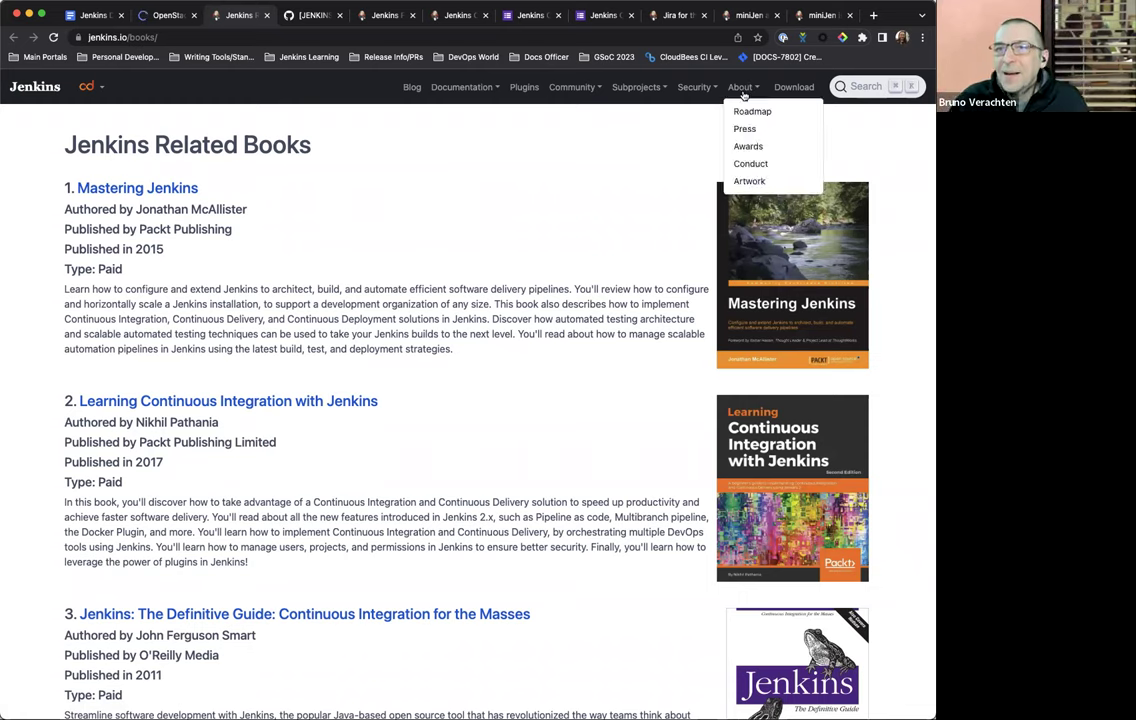
left_click(690, 145)
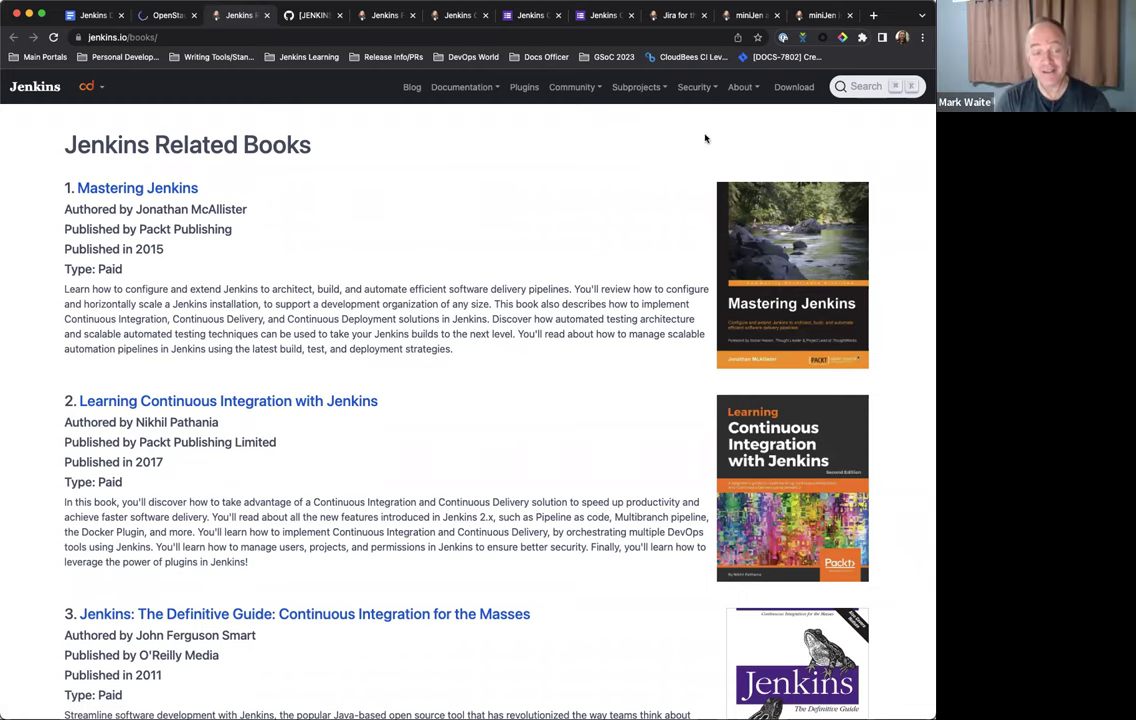
left_click(750, 91)
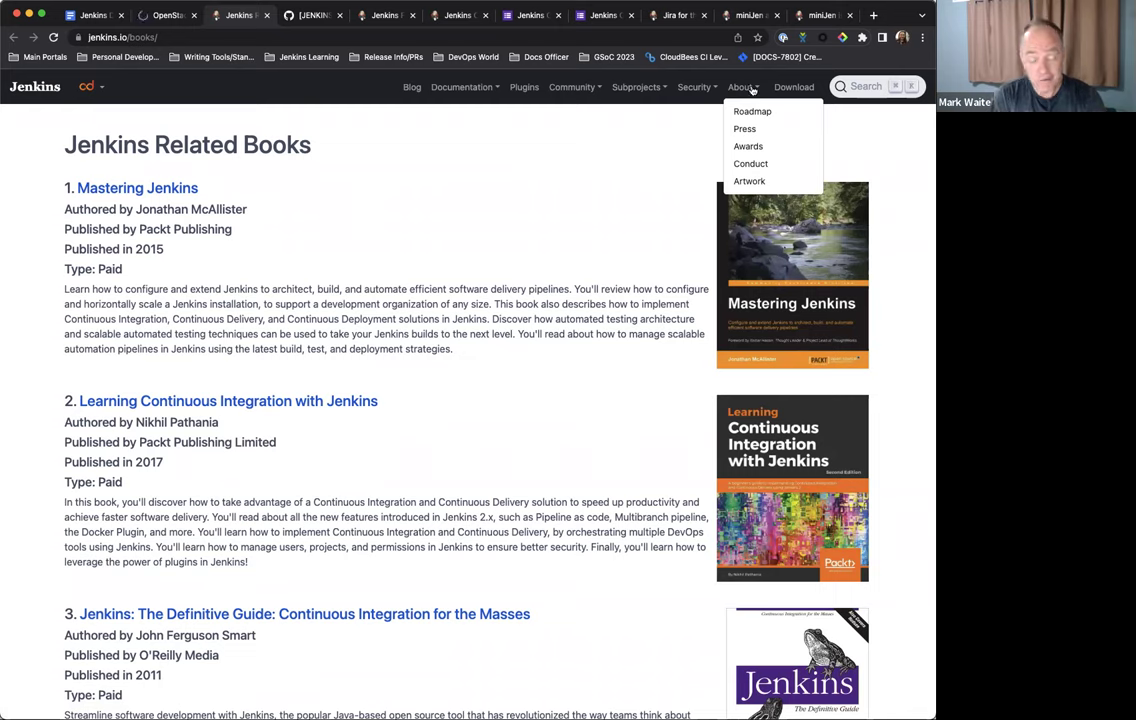
left_click(752, 90)
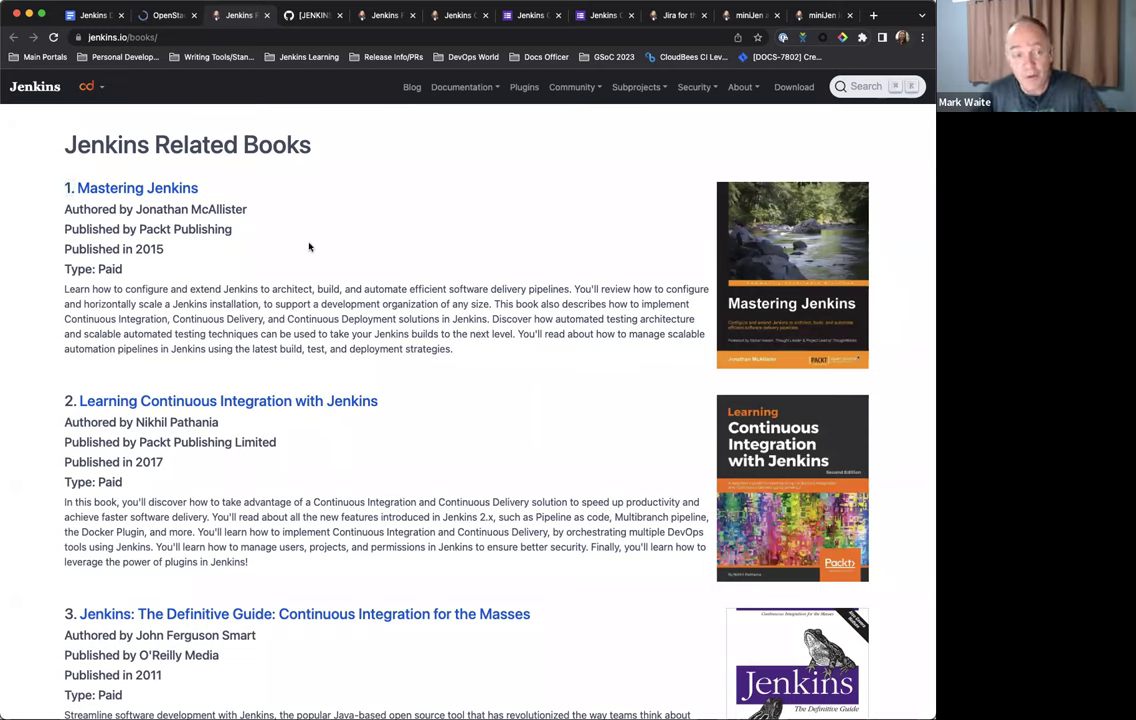
Look through all the Jenkins book listings, point out the publication year of Jenkins 2: Up and Running, and return to the first book
scroll(309, 247, "down", 5)
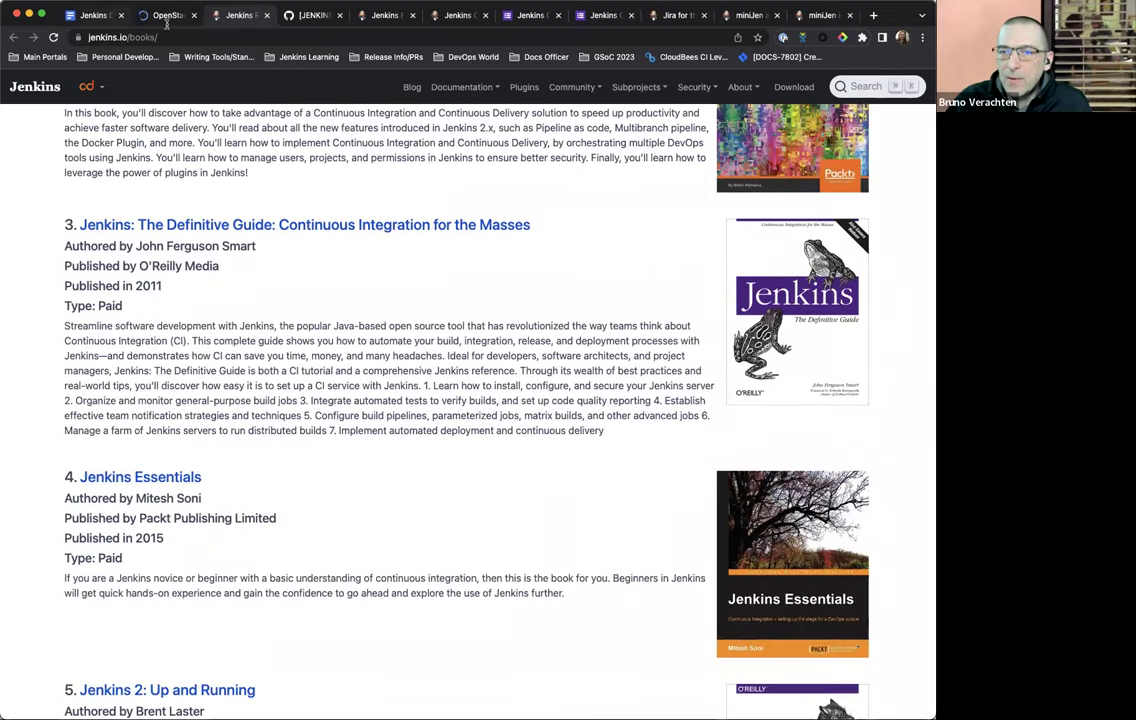
scroll(294, 300, "down", 2)
scroll(294, 300, "down", 7)
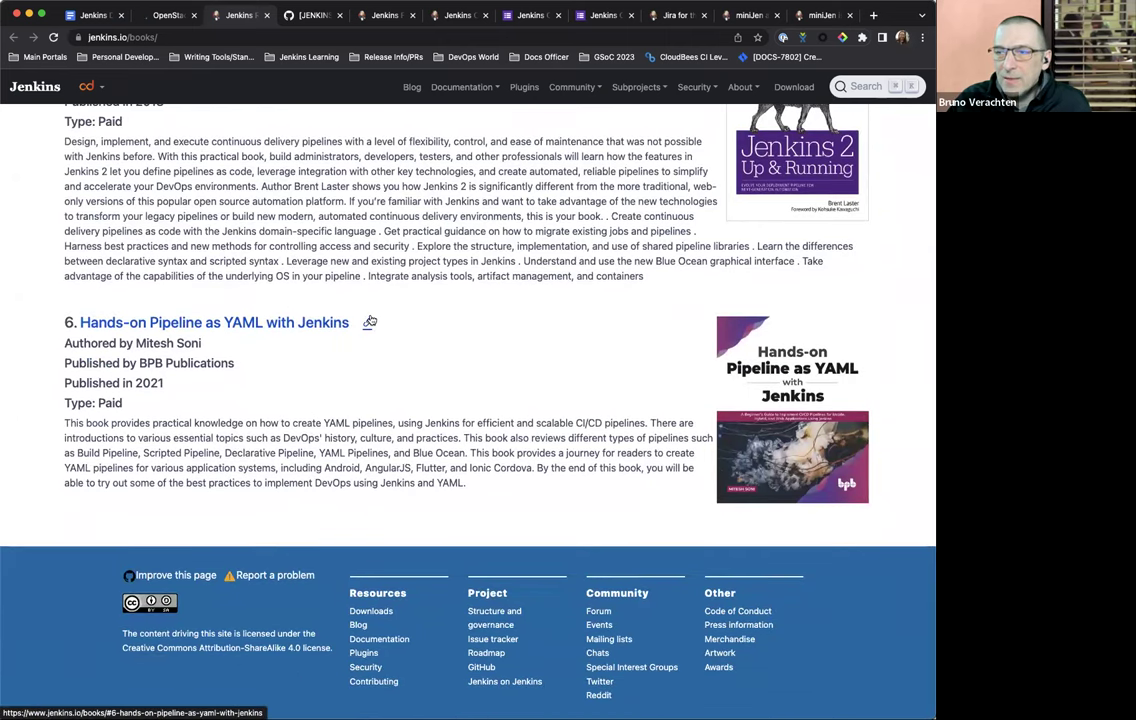
scroll(368, 322, "up", 3)
scroll(371, 319, "up", 1)
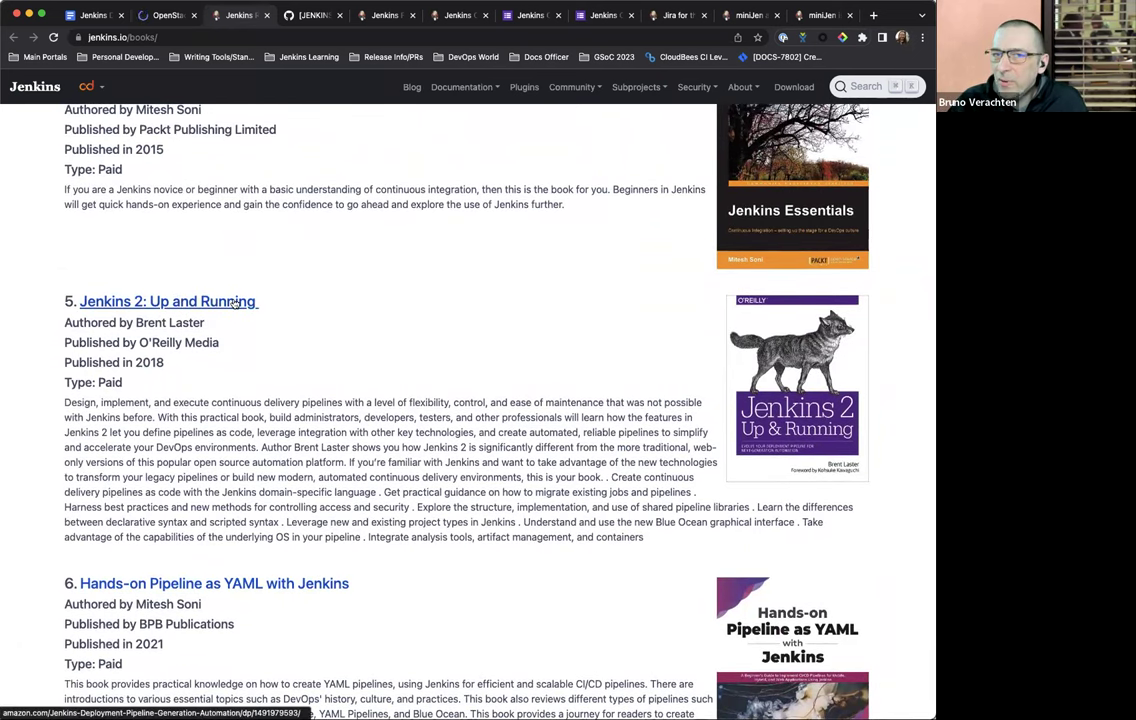
left_click_drag(165, 363, 121, 363)
left_click(240, 372)
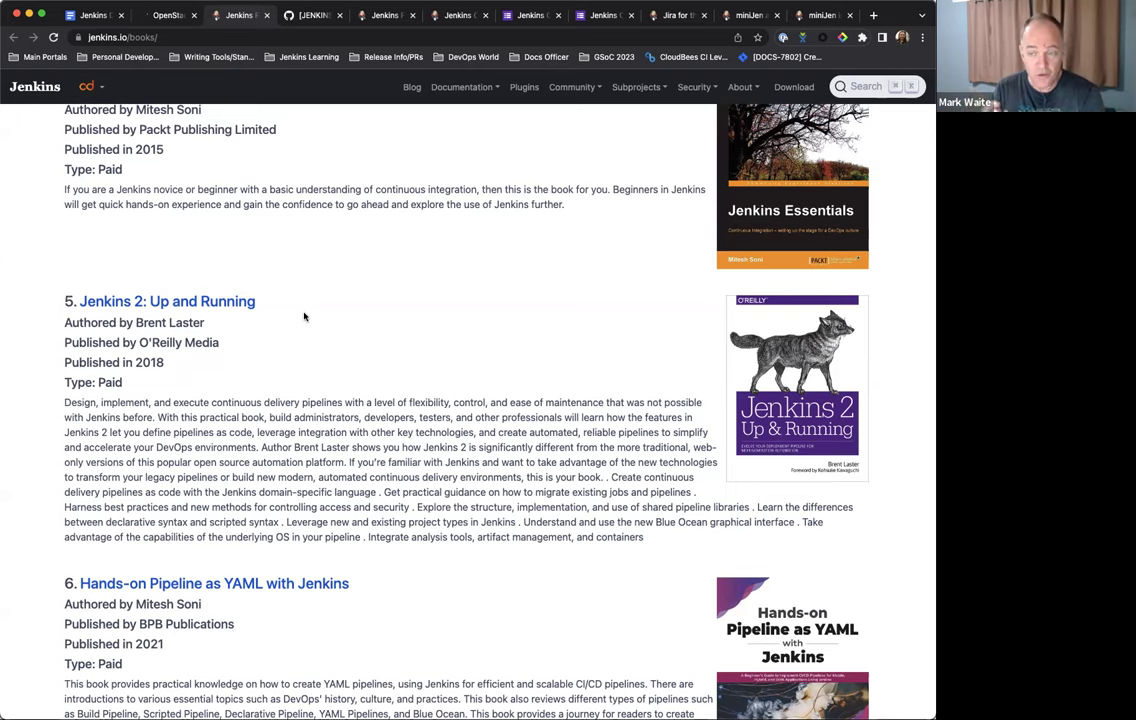
scroll(305, 318, "up", 10)
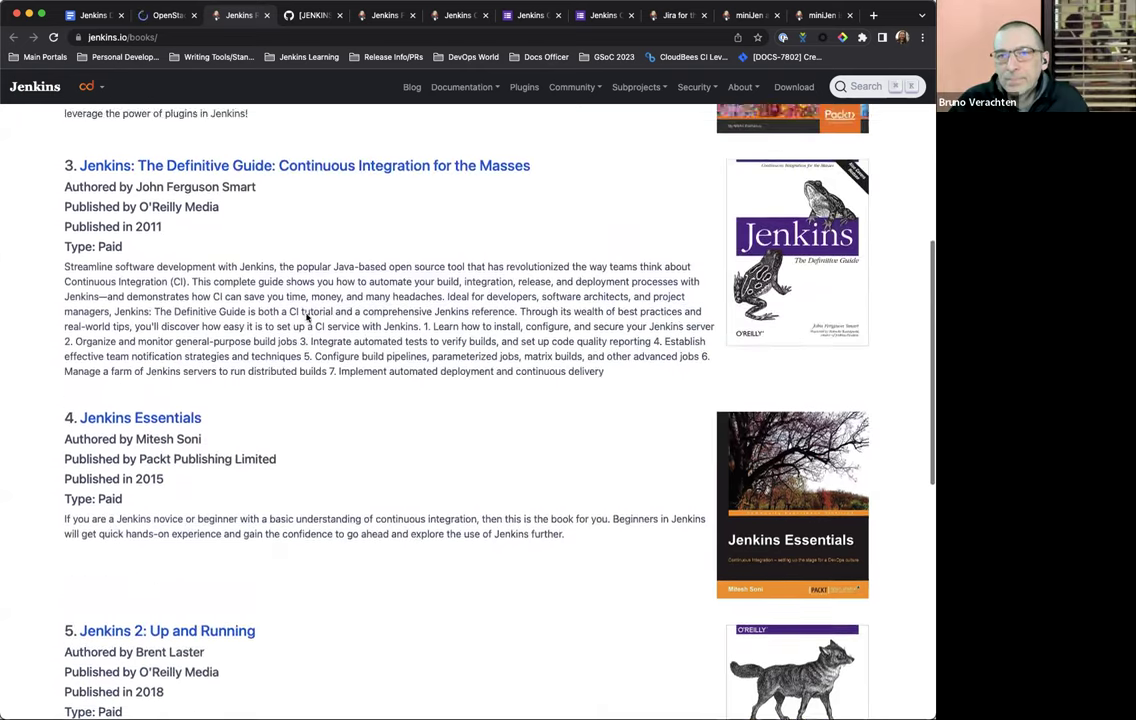
scroll(305, 320, "up", 5)
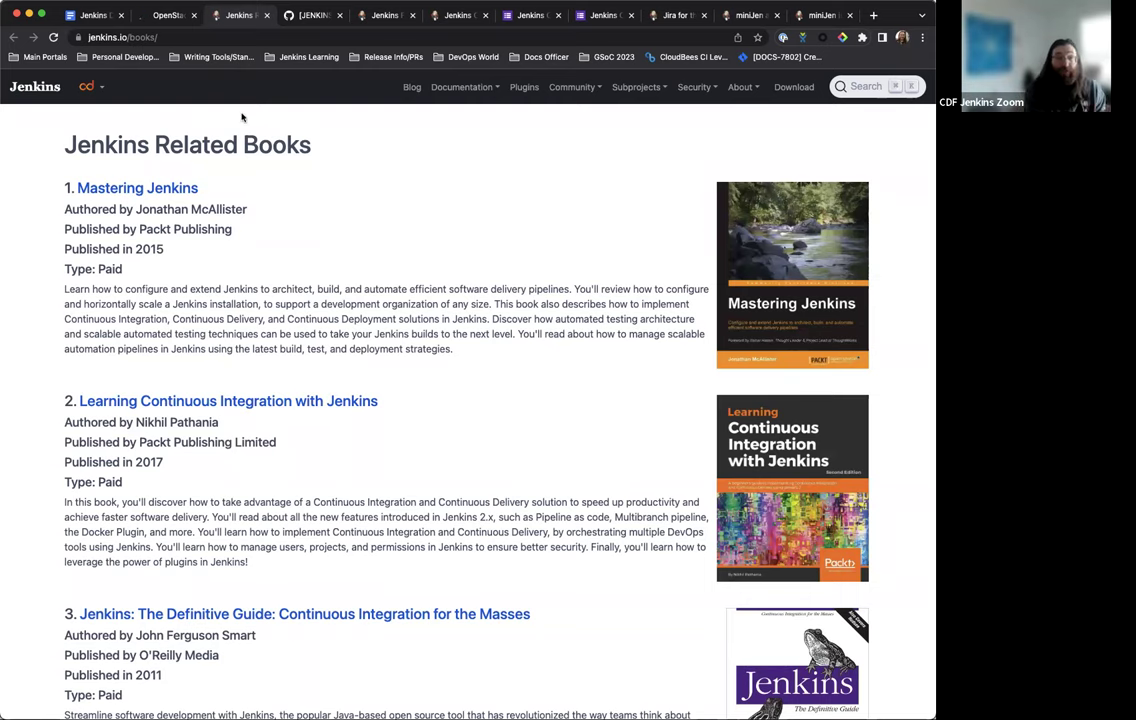
Show the site's About entries again while staying on the Jenkins Related Books page
scroll(240, 111, "up", 1)
scroll(230, 105, "down", 1)
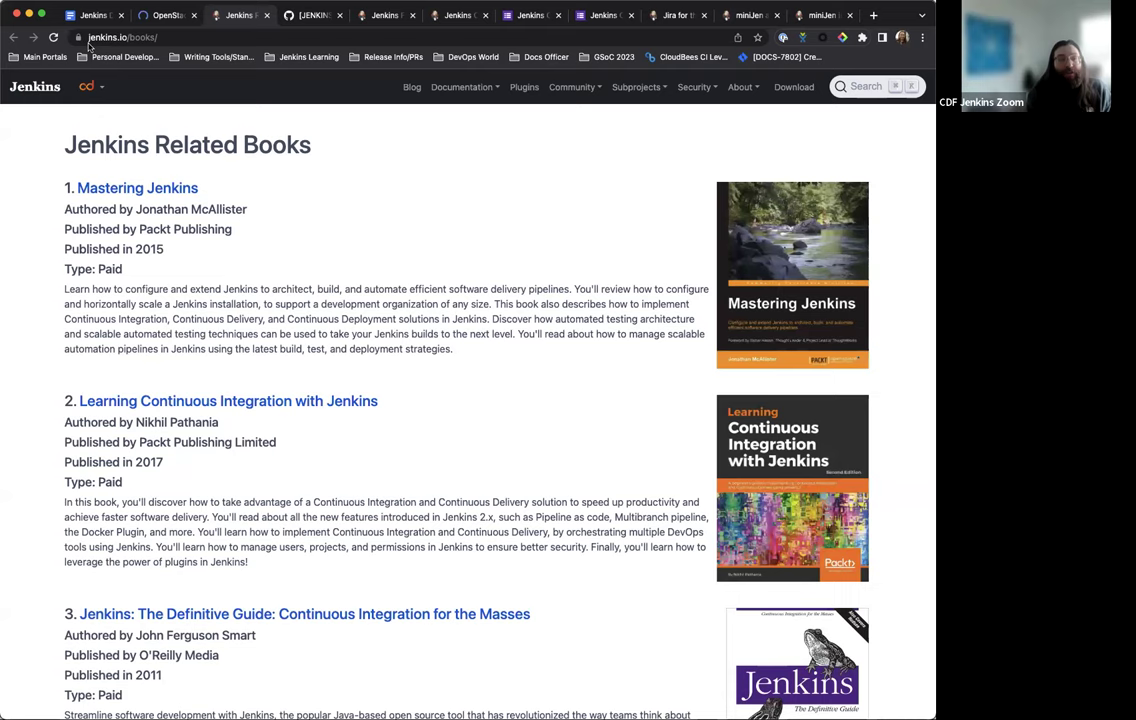
left_click(740, 87)
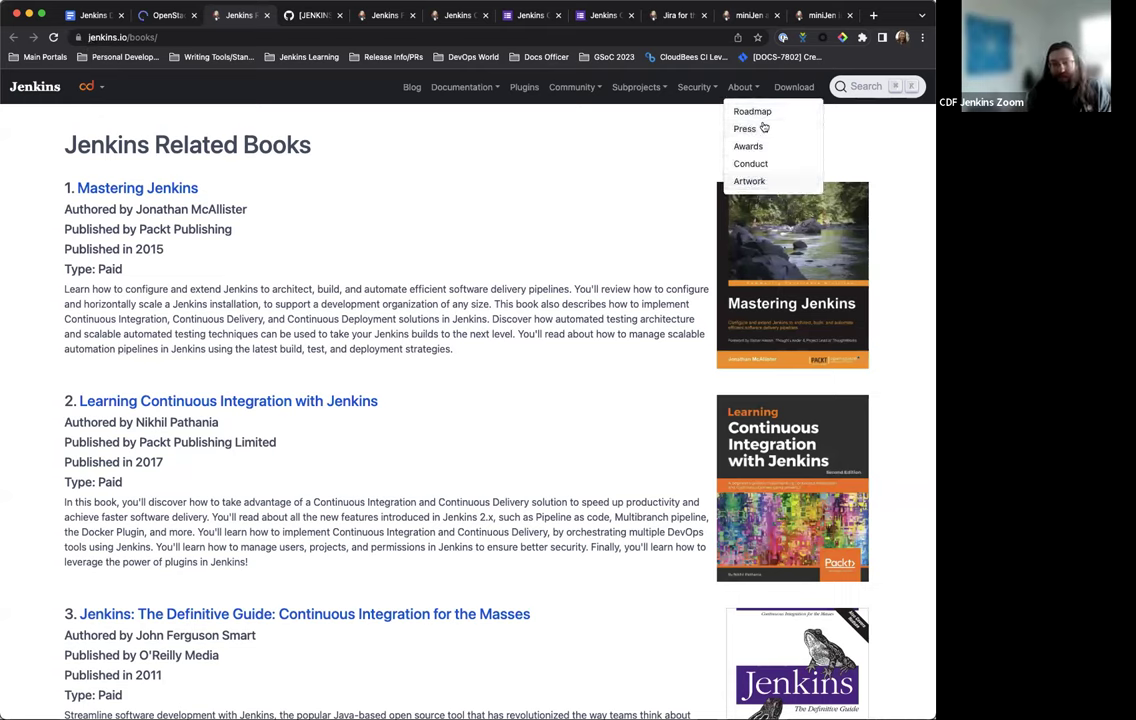
left_click(612, 140)
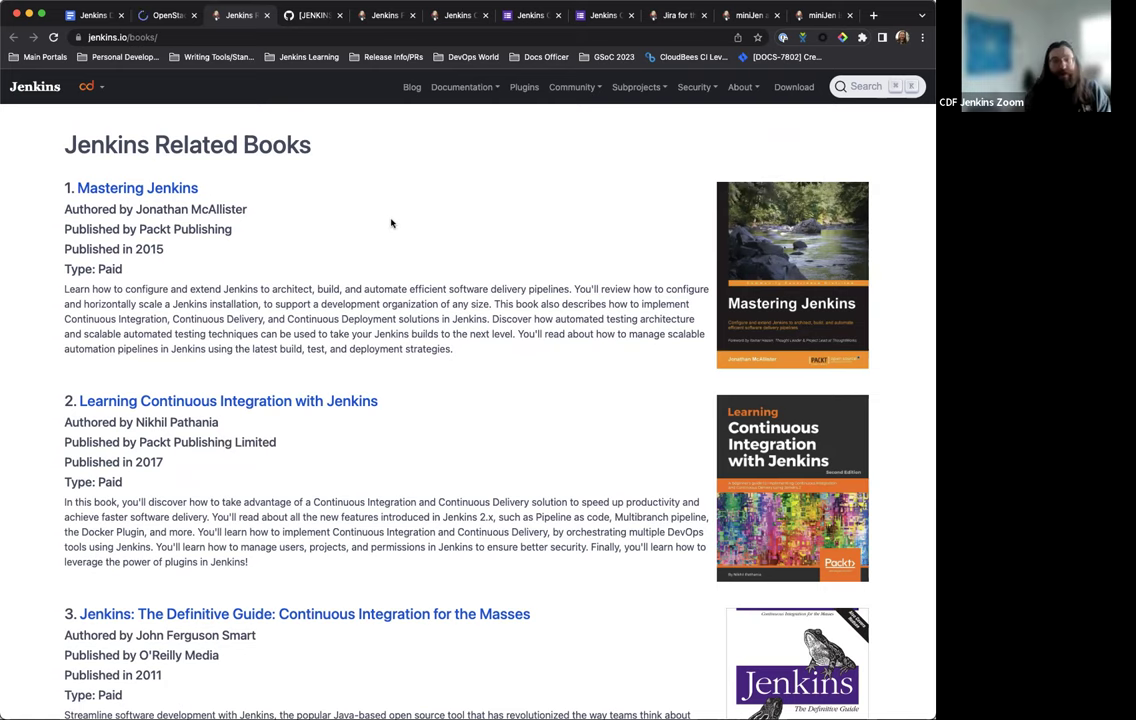
left_click(740, 87)
left_click(735, 87)
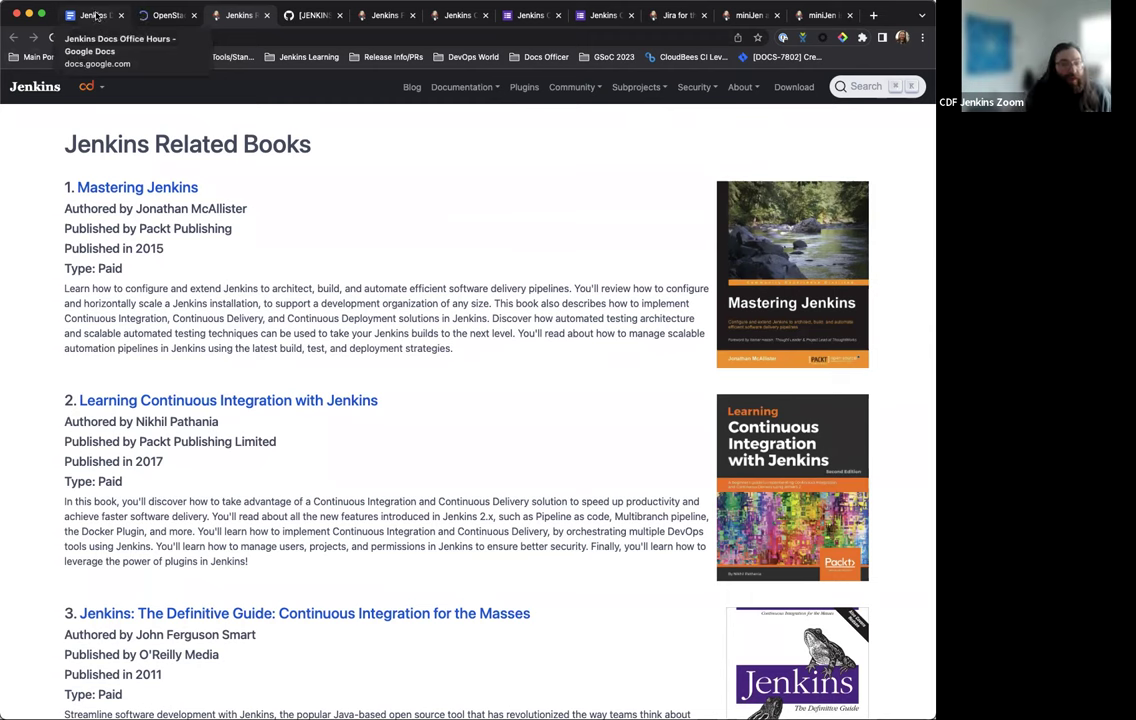
Point out the number before Mastering Jenkins and highlight numbered topics 1 to 7 in the description of Jenkins: The Definitive Guide
scroll(243, 244, "down", 1)
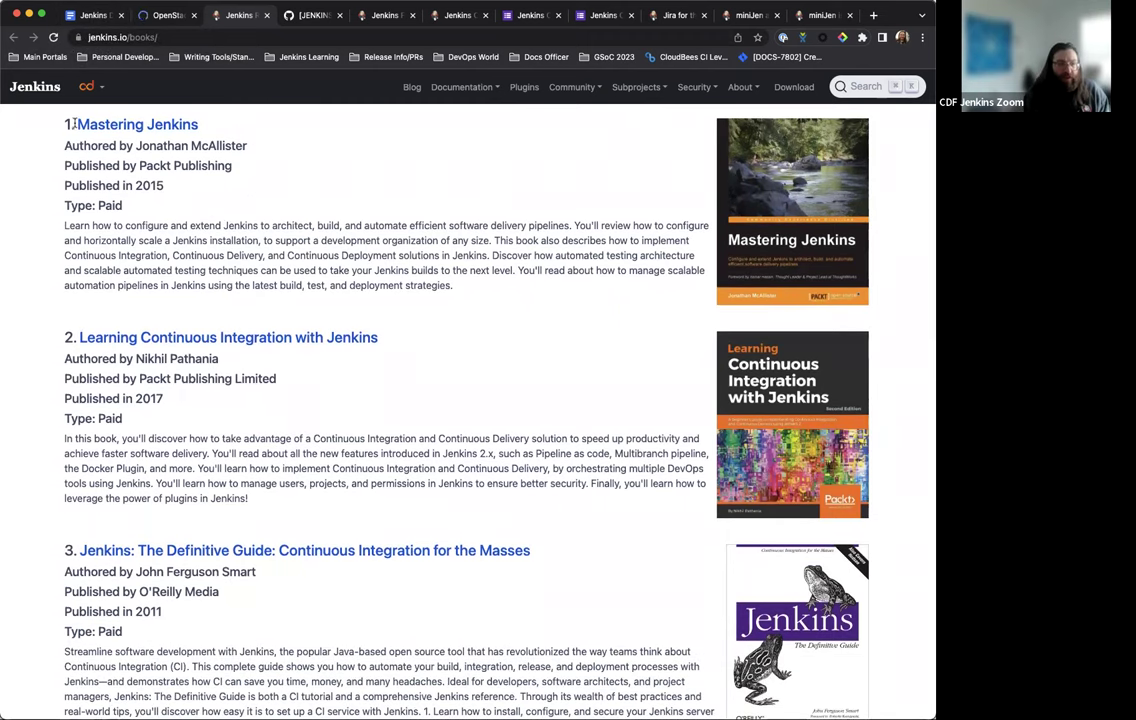
left_click_drag(72, 124, 62, 124)
scroll(190, 261, "down", 2)
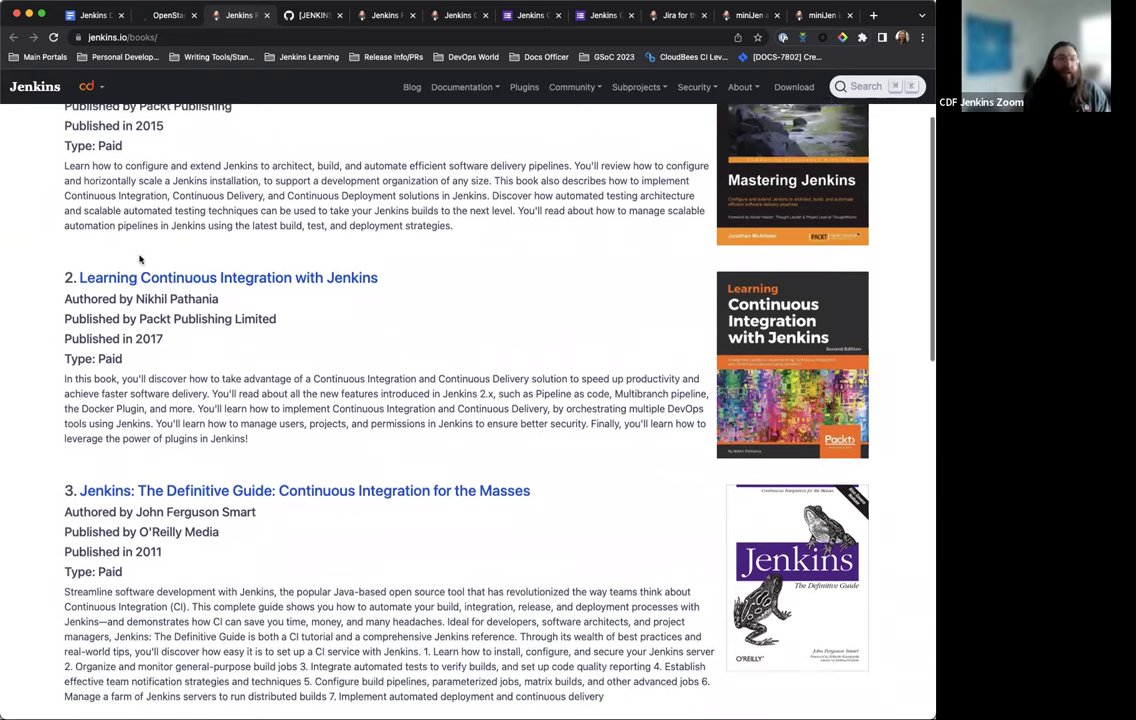
scroll(200, 320, "down", 4)
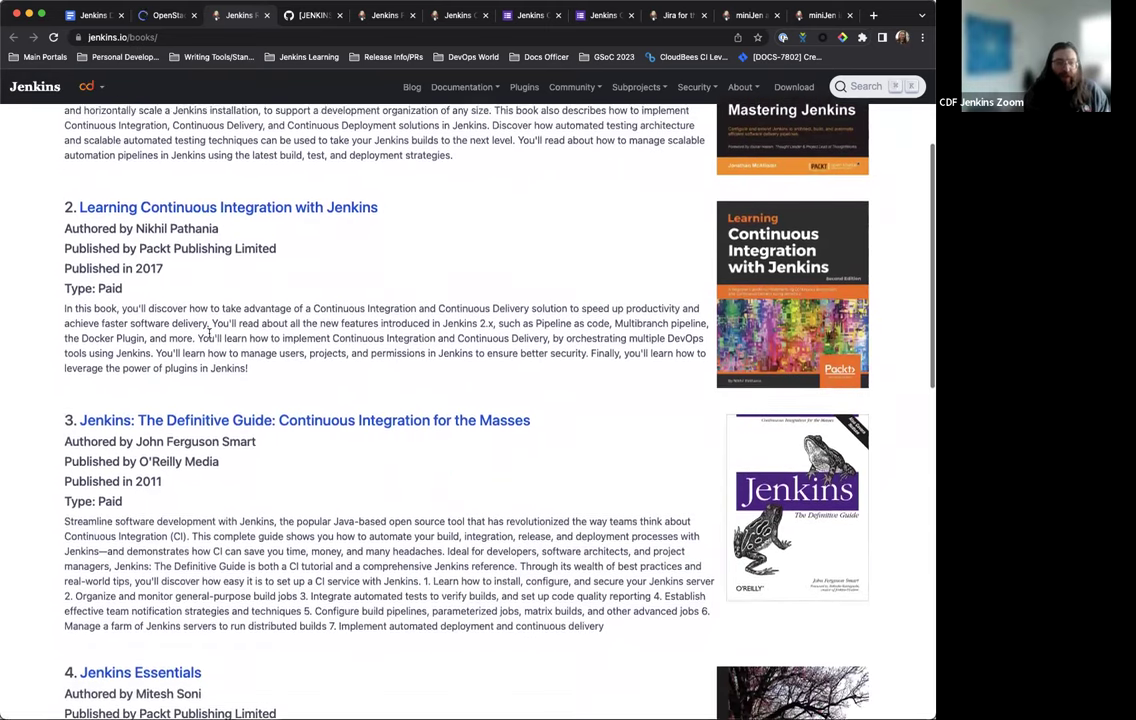
scroll(340, 310, "down", 3)
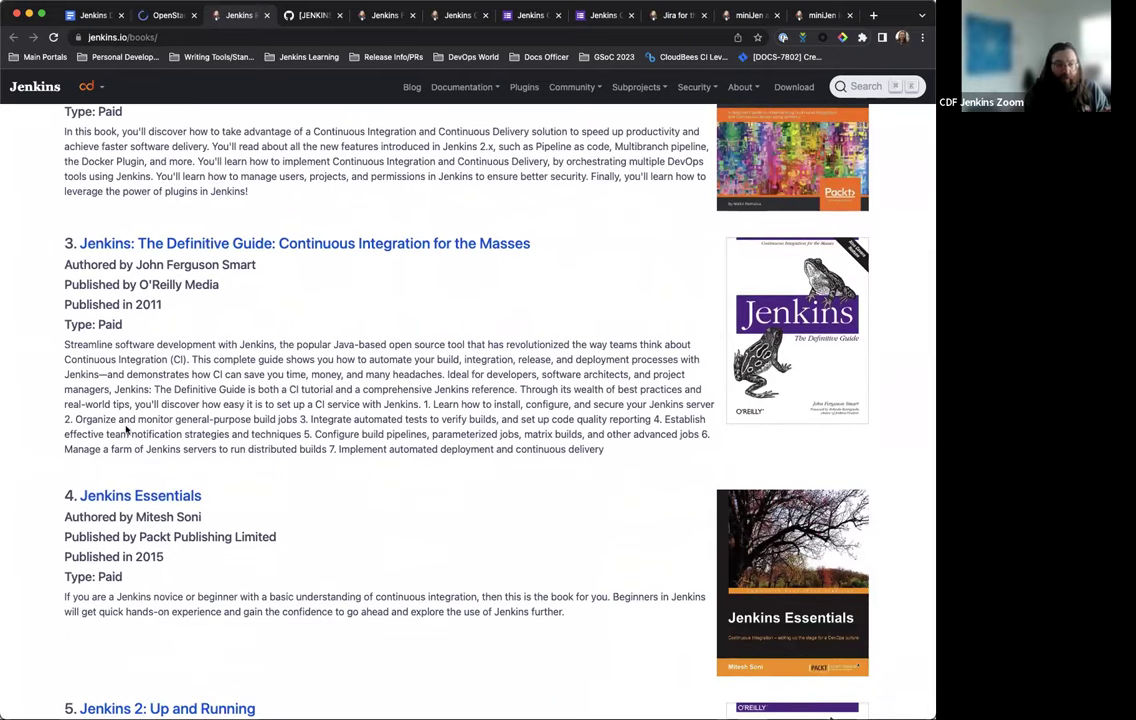
left_click_drag(447, 404, 634, 456)
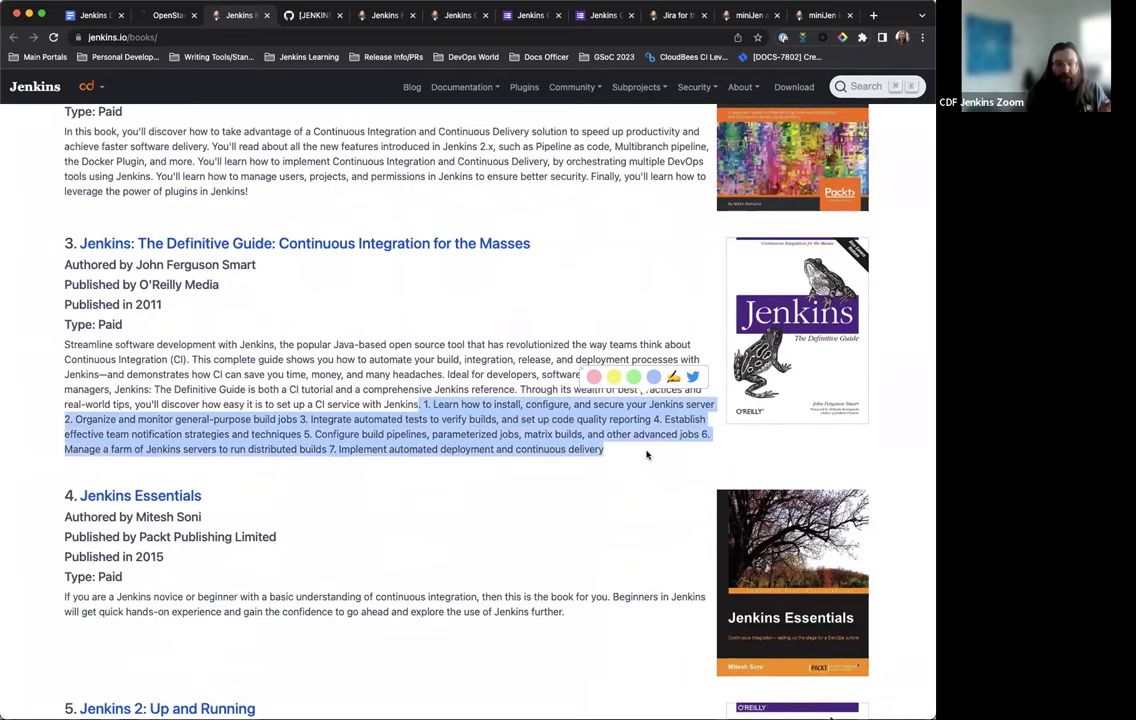
left_click(405, 413)
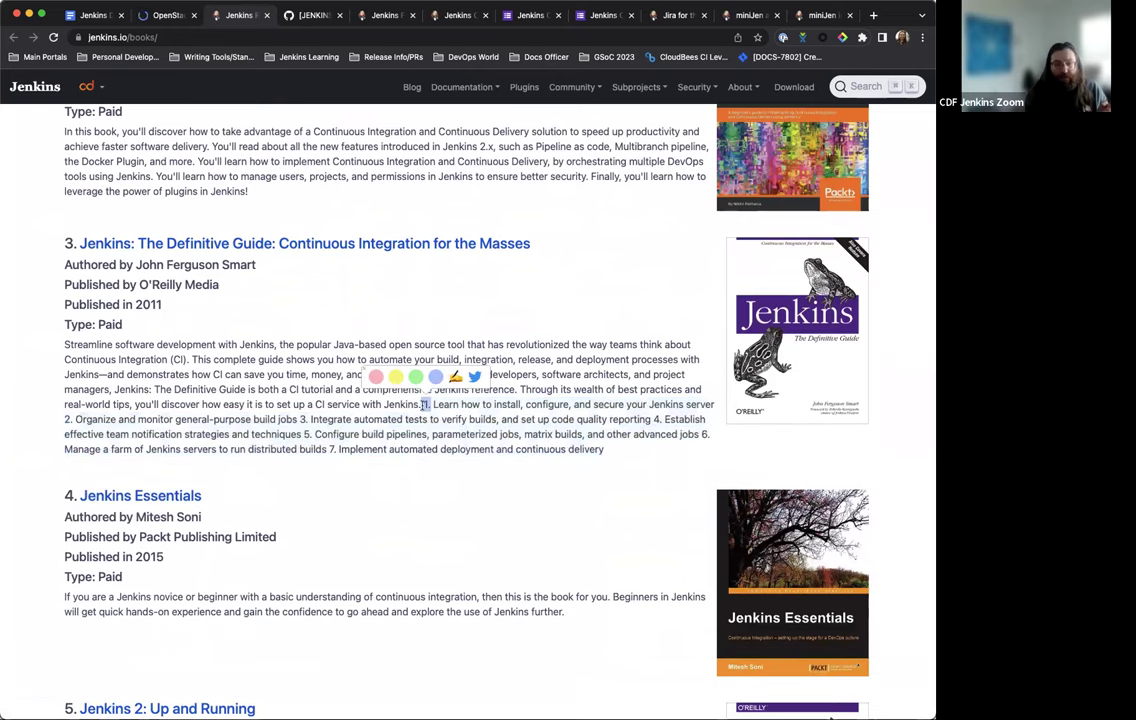
mouse_move(424, 404)
left_mouse_down()
mouse_move(690, 436)
mouse_move(648, 450)
left_mouse_up()
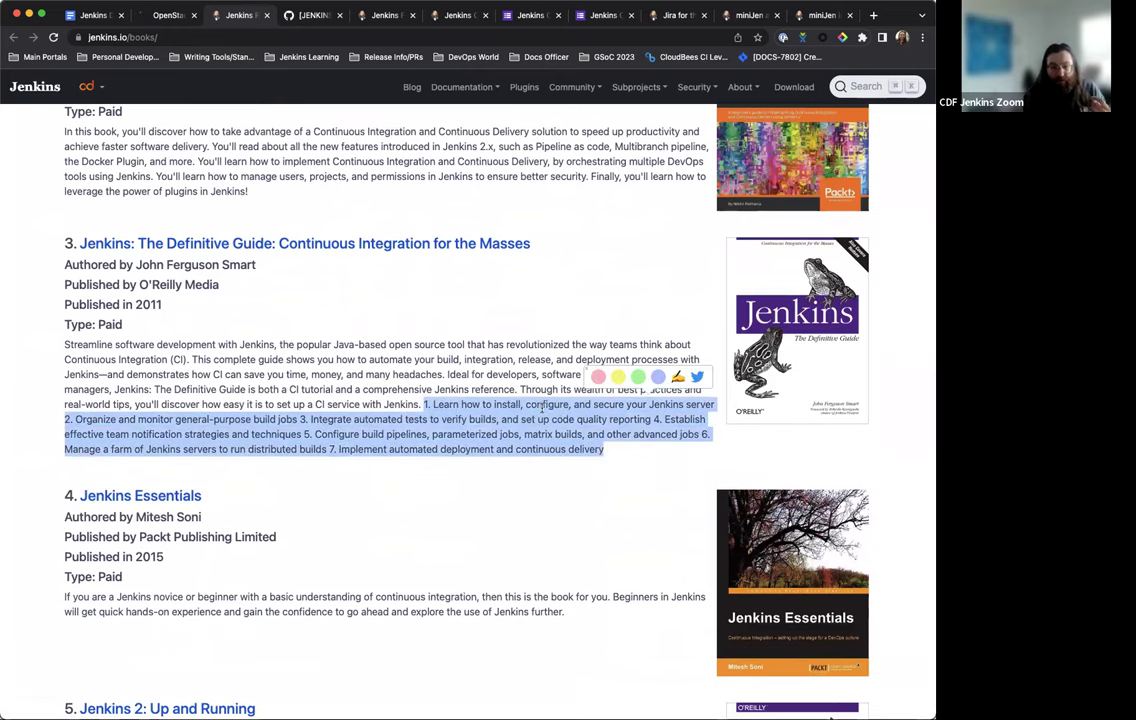
Review the format of the remaining book entries, from Jenkins Essentials to Hands-on Pipeline as YAML with Jenkins
scroll(540, 411, "down", 1)
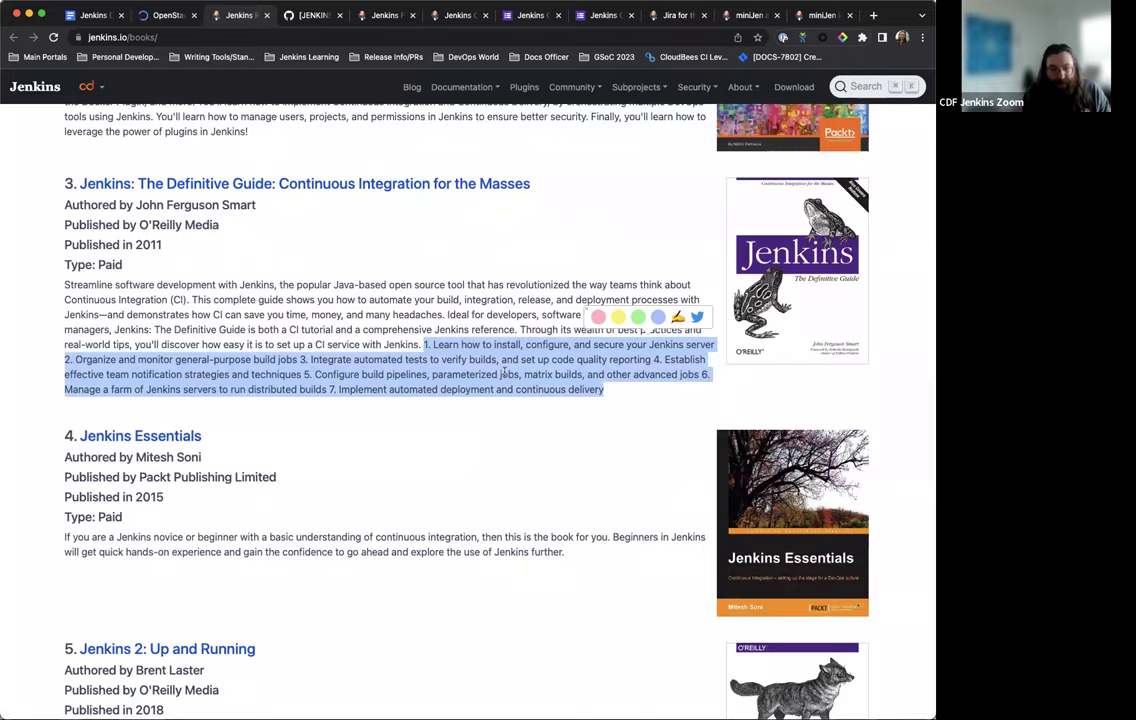
scroll(508, 370, "down", 6)
scroll(503, 372, "down", 3)
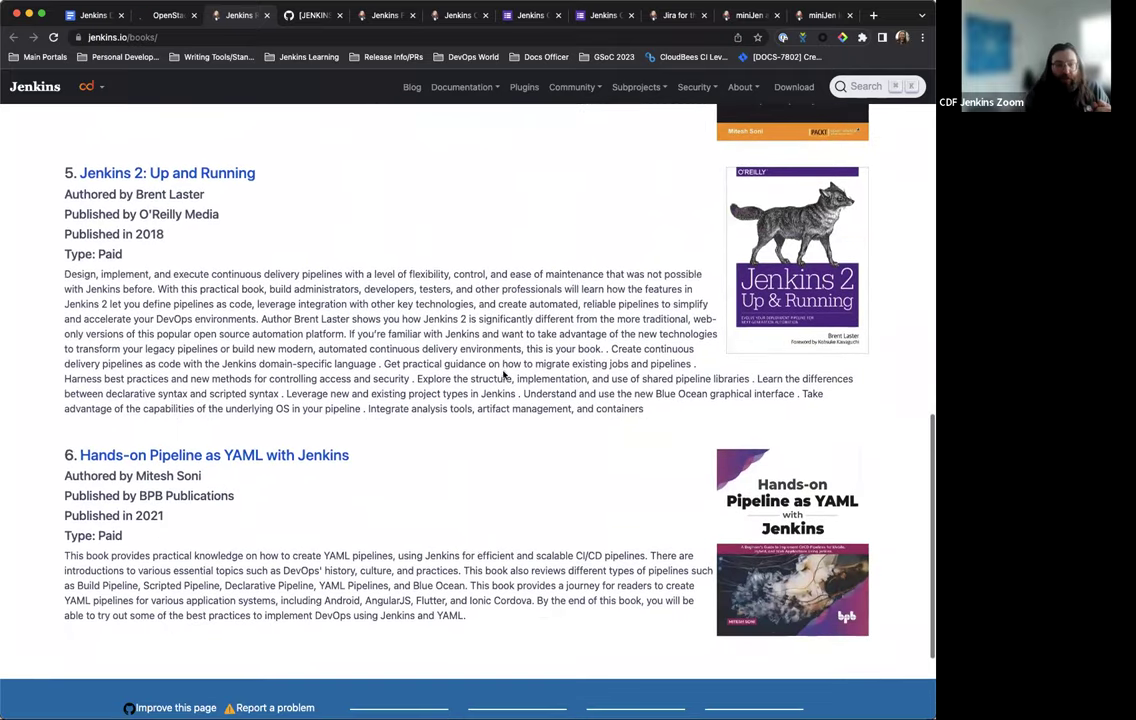
scroll(498, 367, "up", 2)
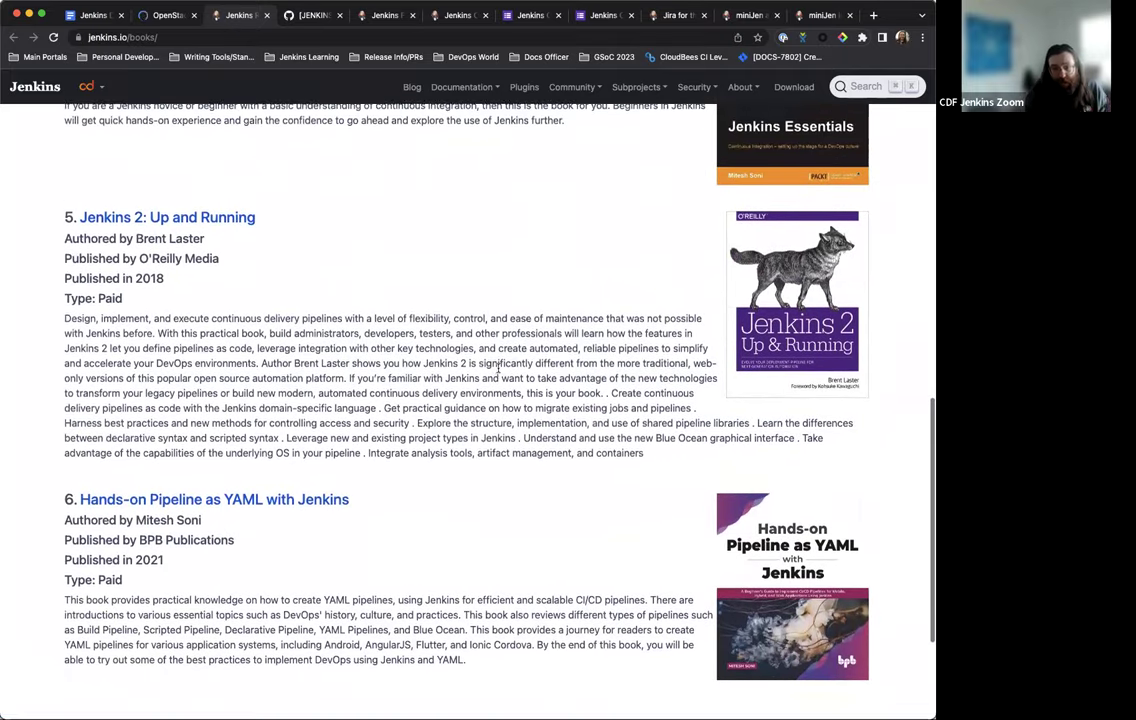
scroll(324, 338, "up", 3)
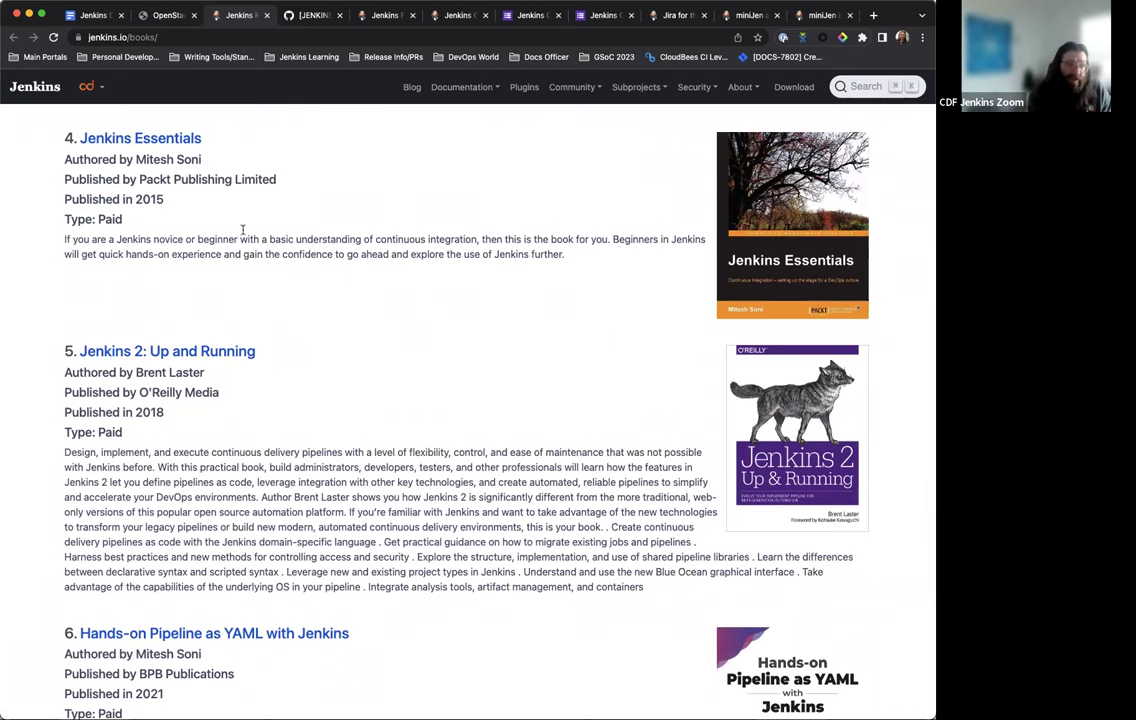
Return to the Jenkins Docs Office Hours notes and review the agenda items on end of life notifications and CentOS 7
left_click(94, 16)
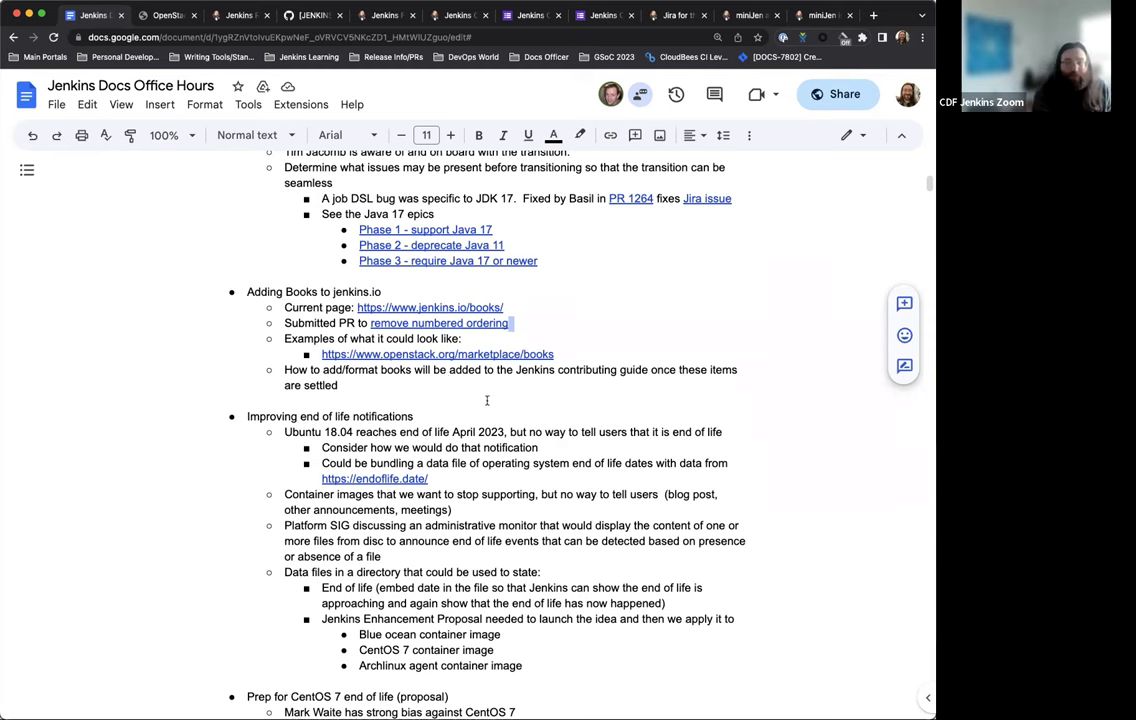
scroll(431, 352, "down", 1)
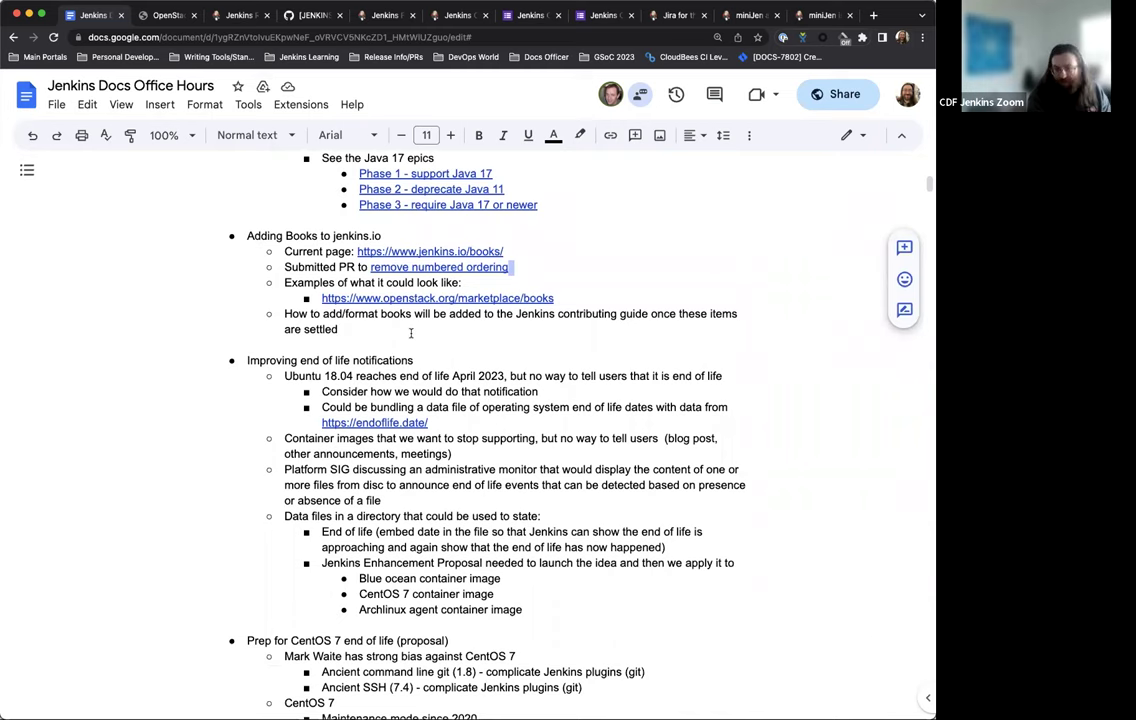
scroll(410, 333, "down", 2)
scroll(626, 485, "down", 1)
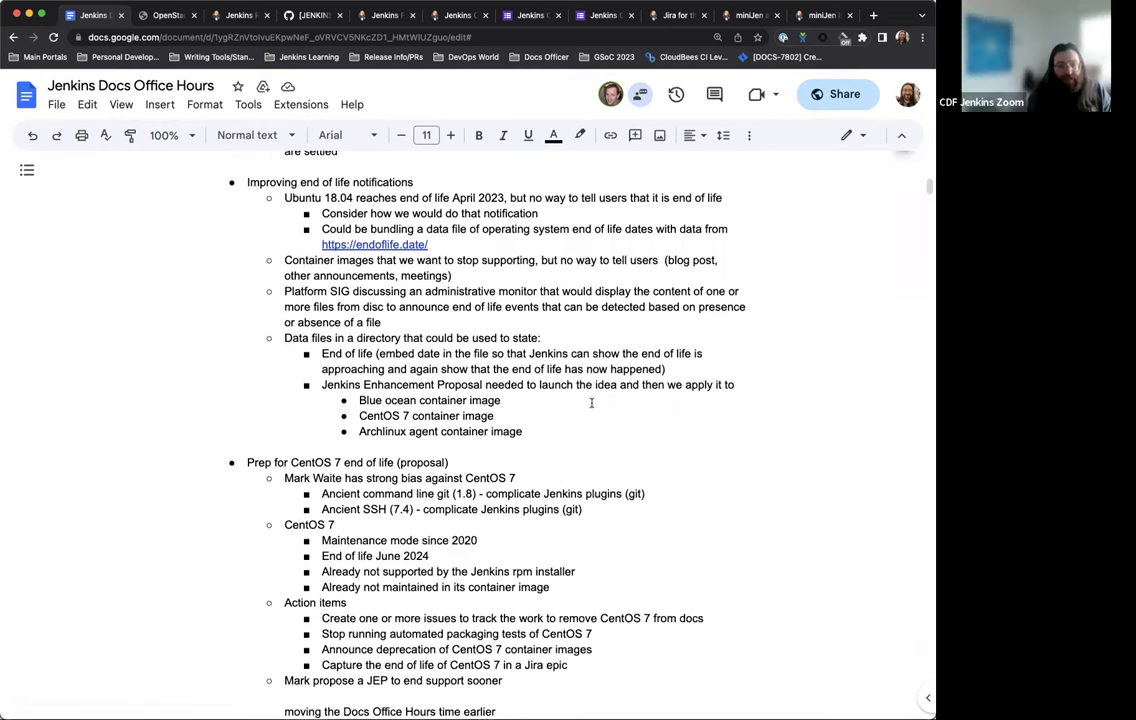
scroll(573, 434, "up", 1)
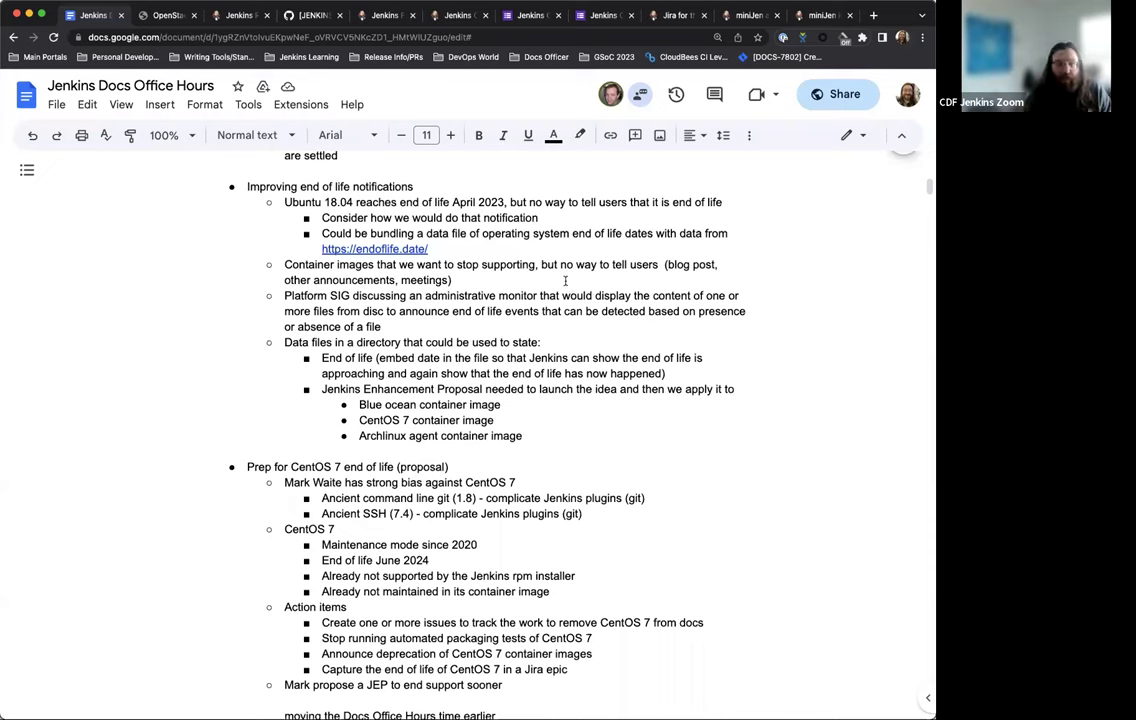
Open the endoflife.date link from the end of life notifications item and browse the site's product list
left_click(390, 248)
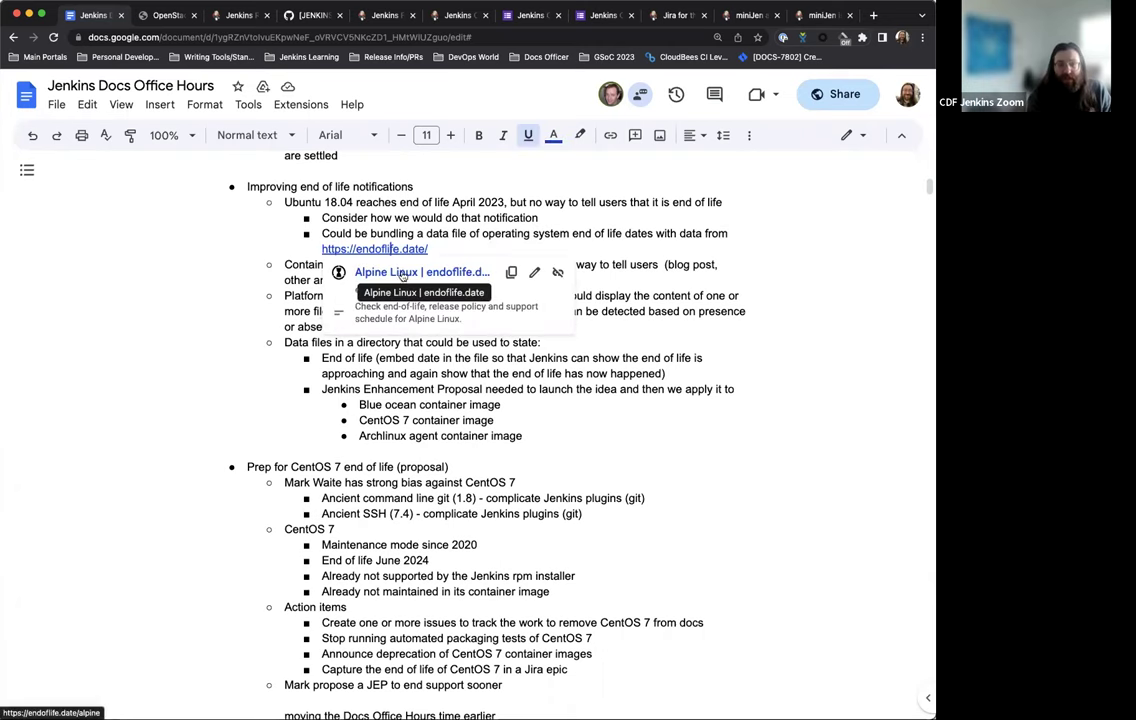
left_click(440, 268)
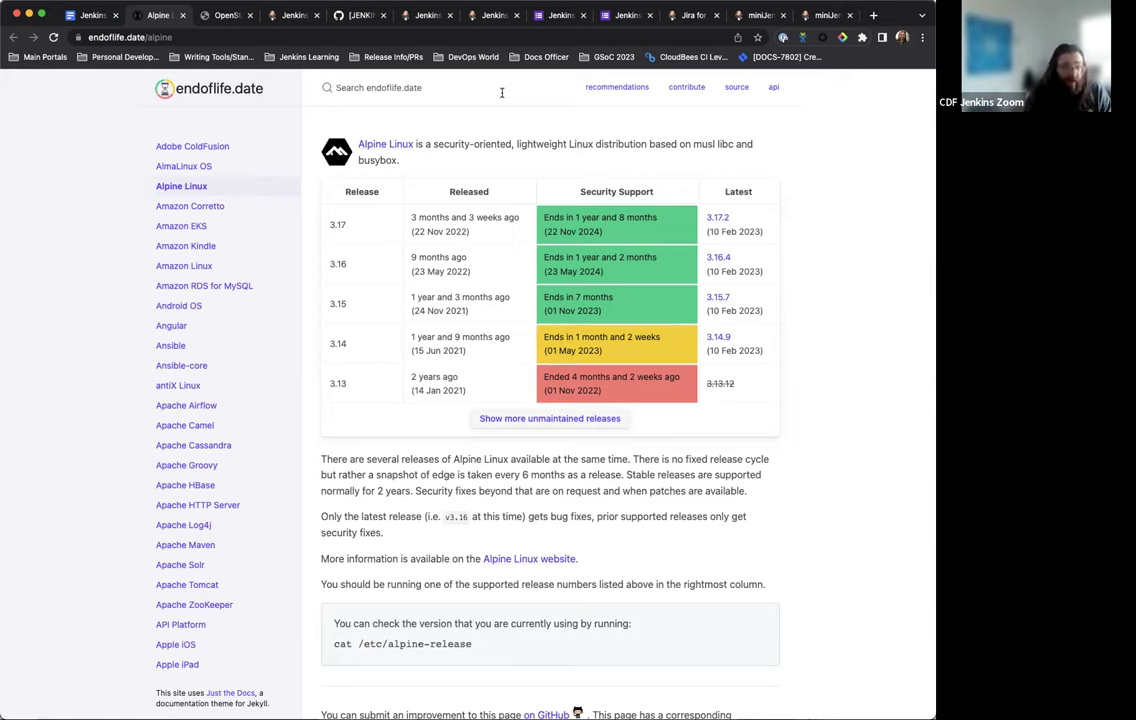
scroll(167, 292, "down", 10)
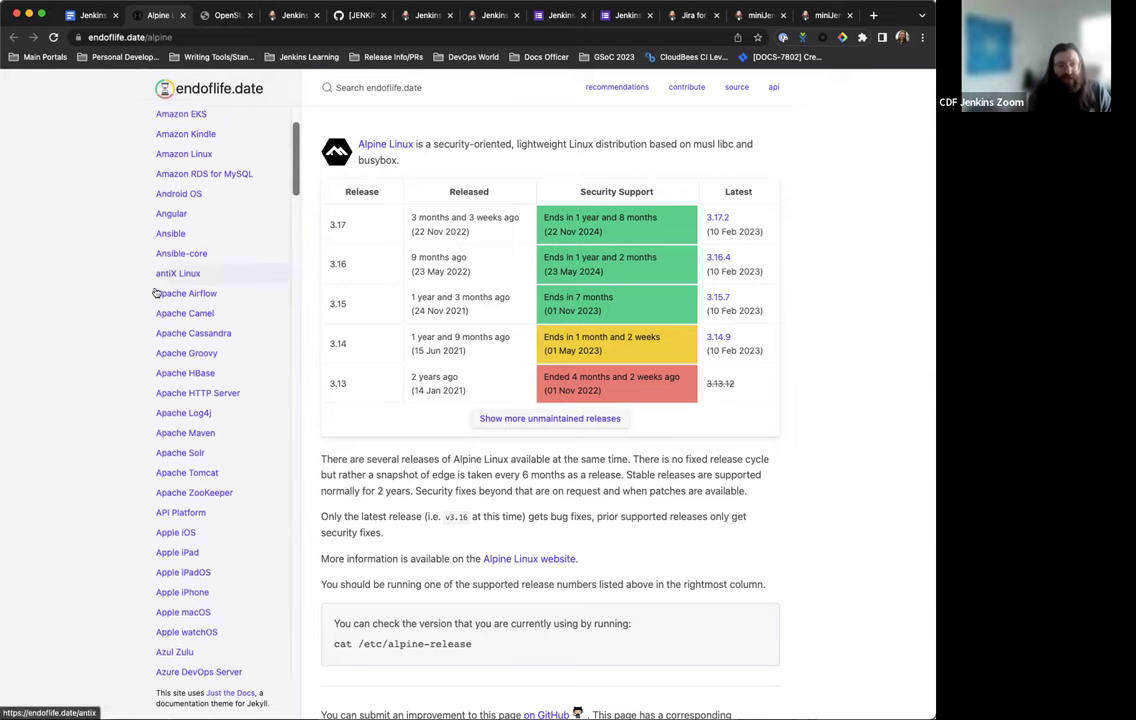
scroll(201, 293, "down", 20)
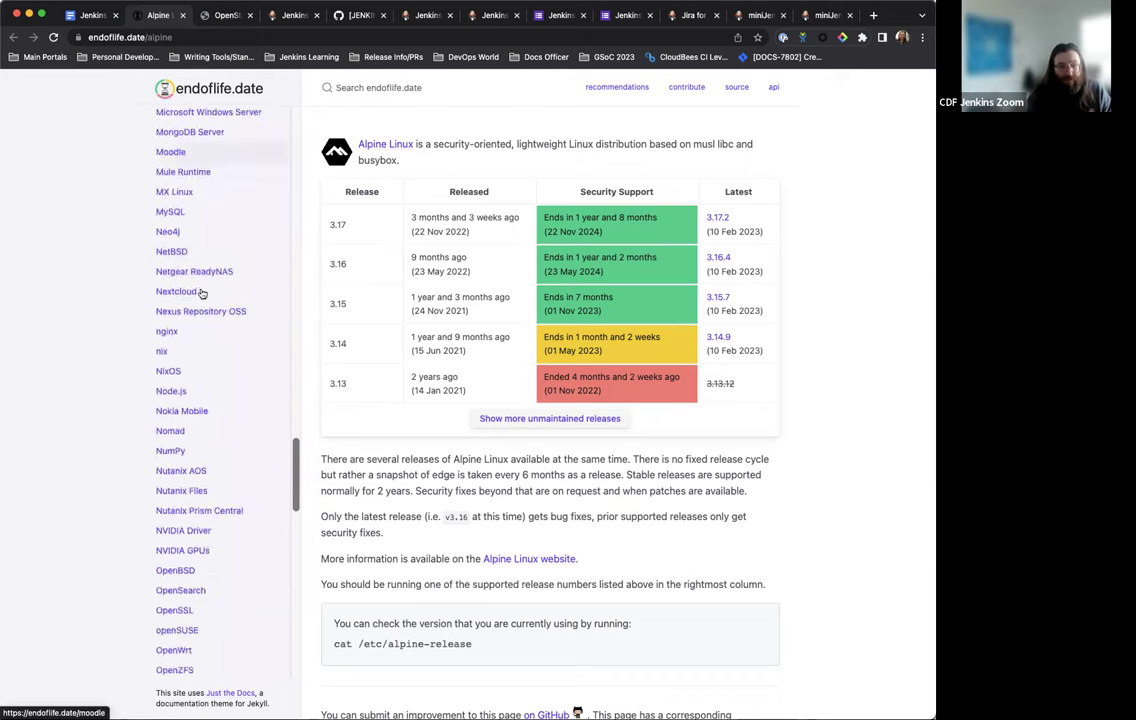
scroll(201, 293, "down", 3)
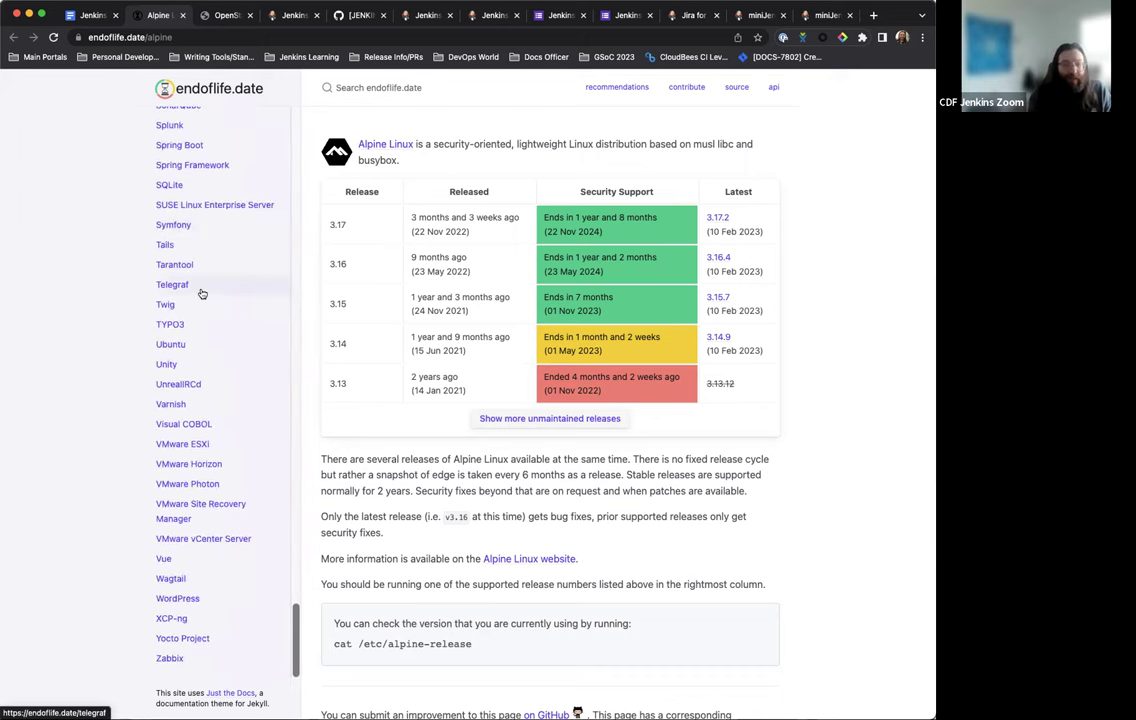
scroll(204, 290, "up", 4)
scroll(204, 290, "up", 20)
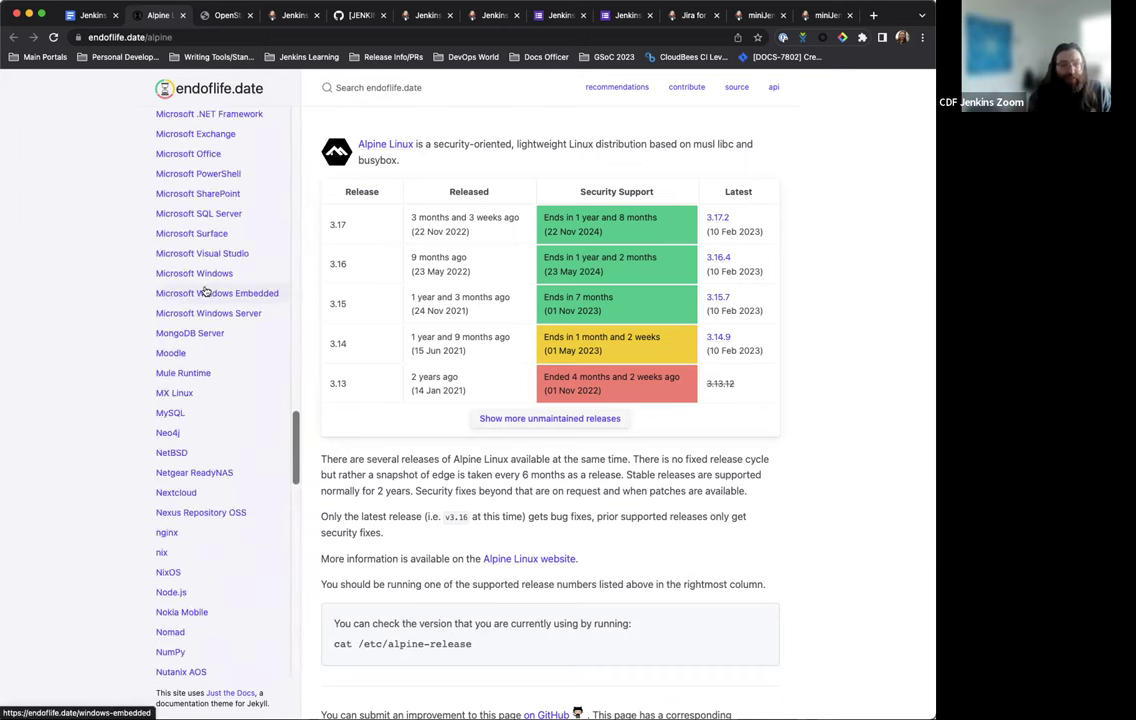
scroll(211, 250, "up", 6)
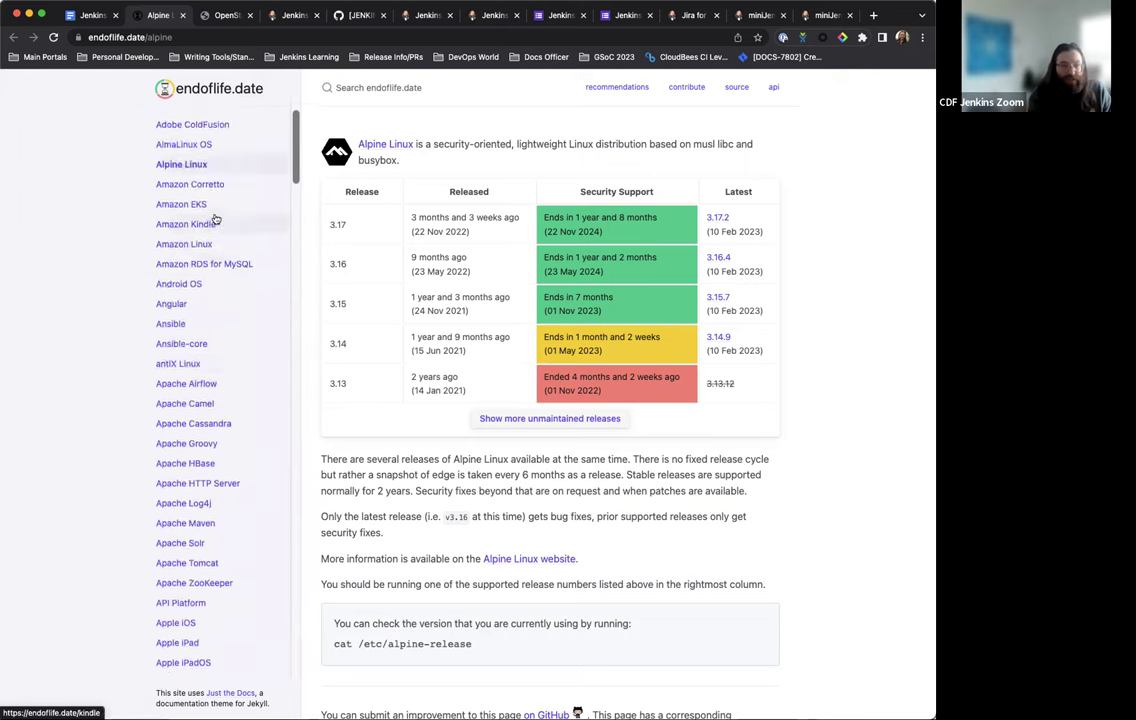
Find Jenkins in the endoflife.date product list and open its release support page
scroll(215, 218, "down", 15)
scroll(219, 221, "down", 5)
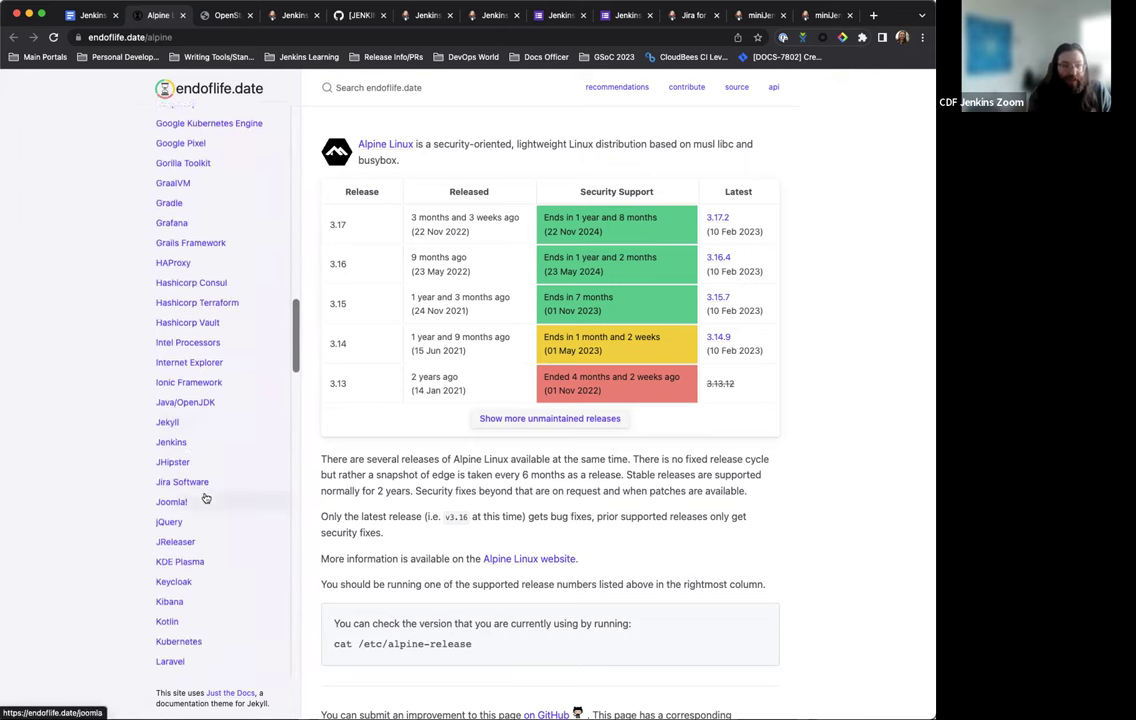
left_click(185, 437)
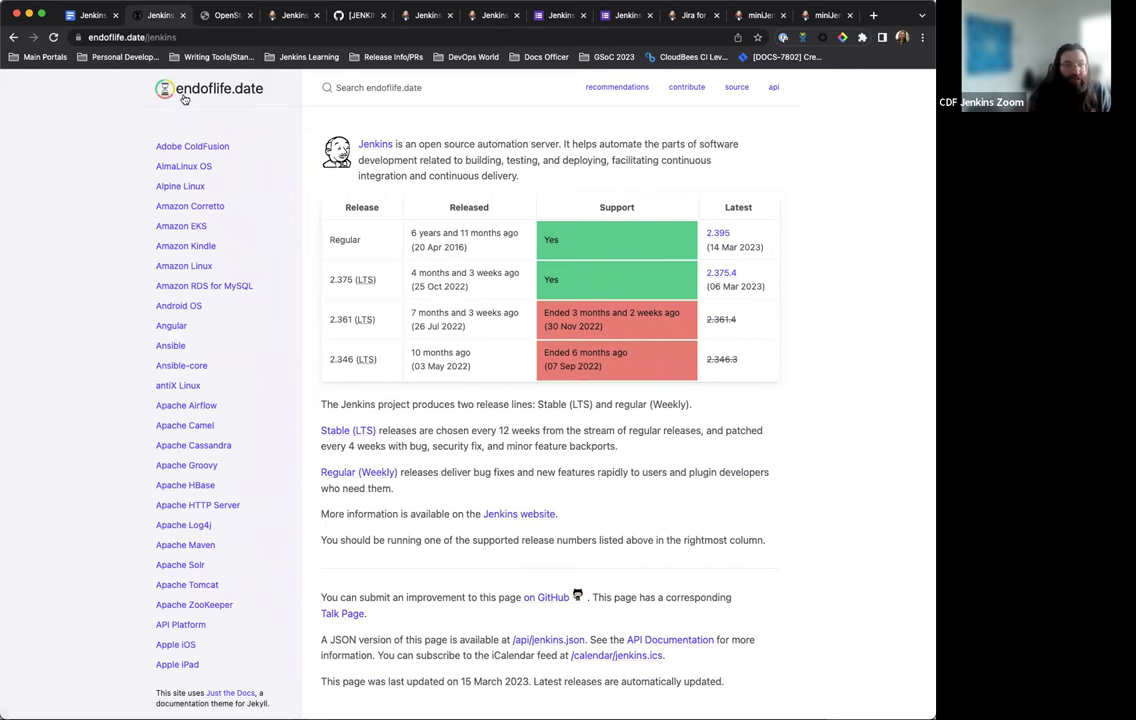
Return to the Jenkins Docs Office Hours notes and review the items on improving end of life notifications
left_click(92, 15)
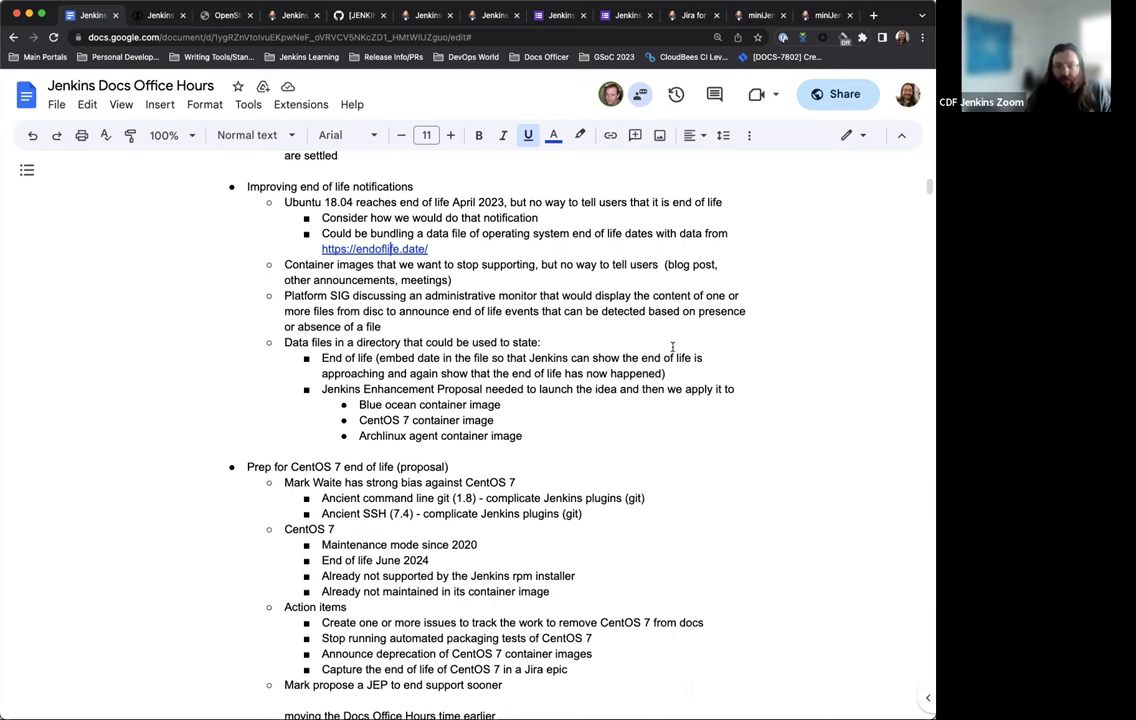
scroll(370, 213, "down", 3)
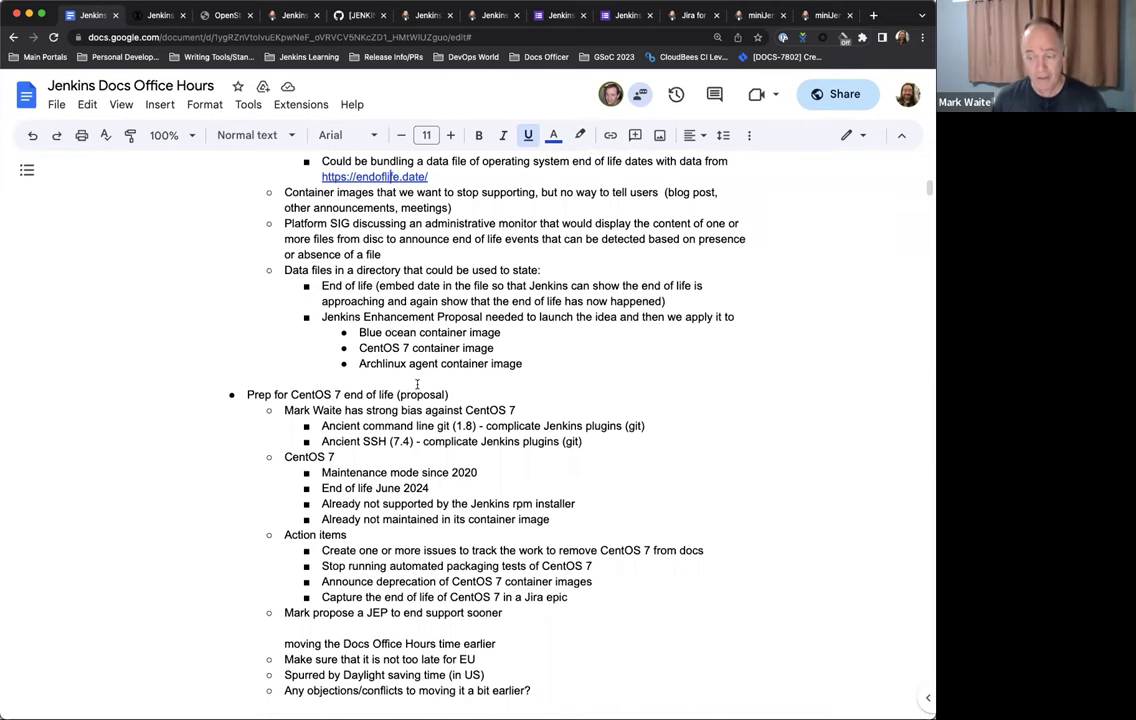
scroll(553, 315, "up", 2)
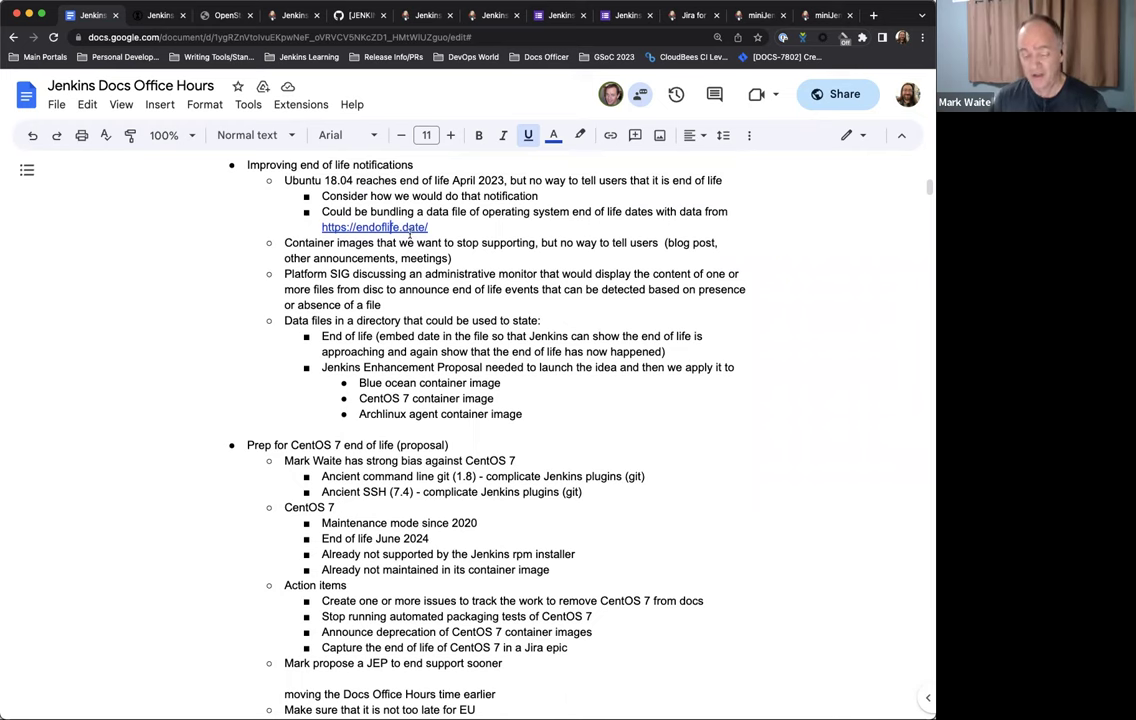
Show the Jenkins page on endoflife.date again and point out the latest release of the 2.375 LTS line
left_click(155, 15)
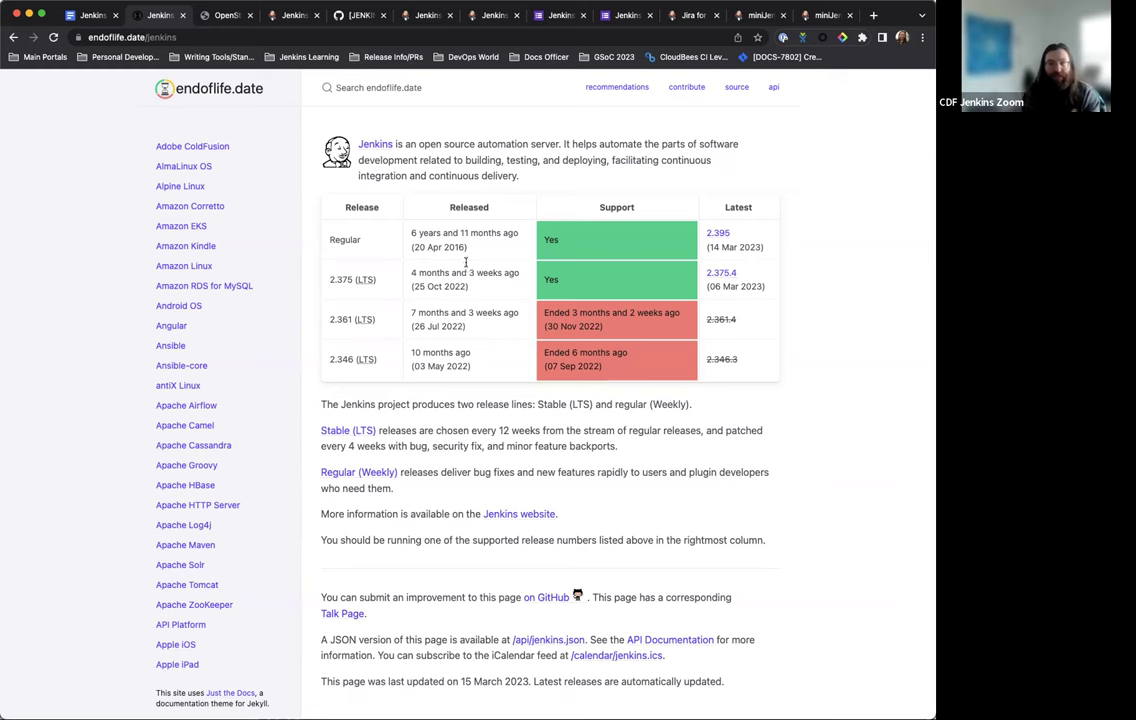
left_click(92, 18)
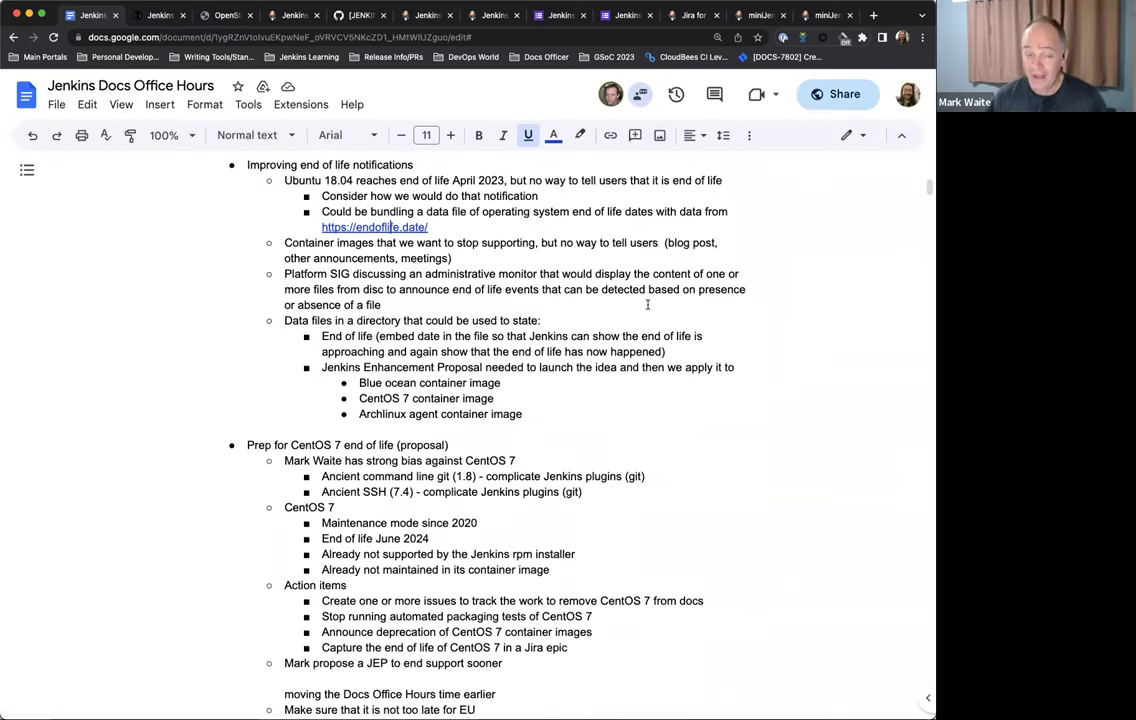
left_click(160, 16)
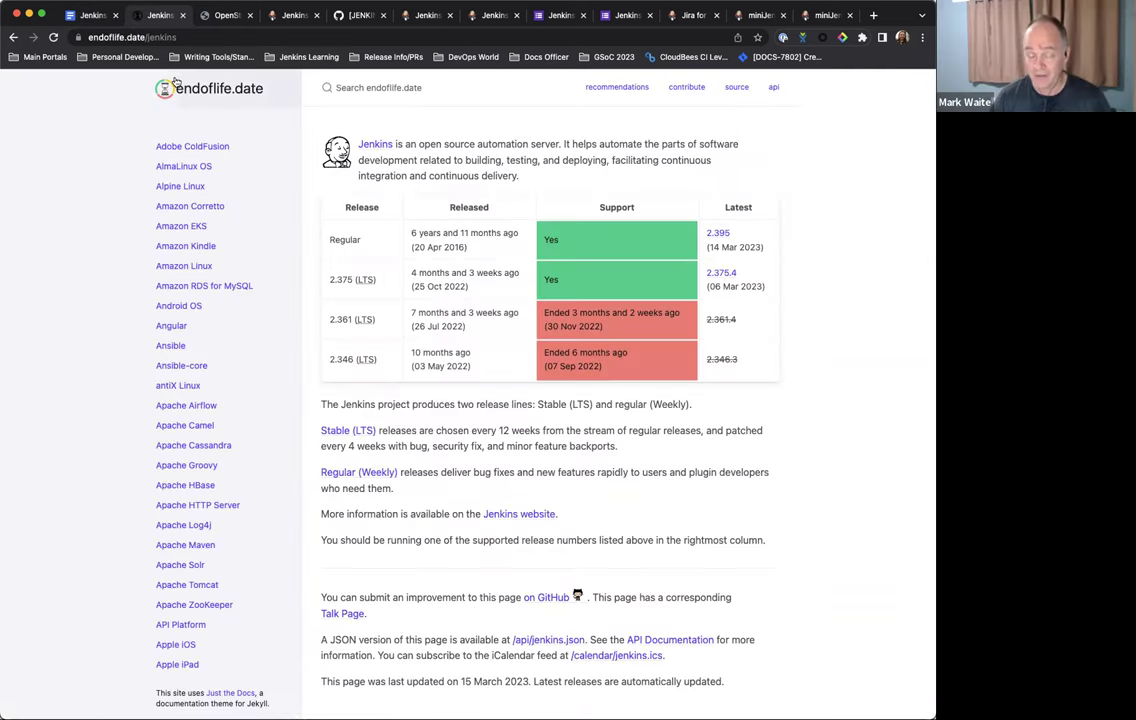
double_click(752, 278)
left_click(752, 280)
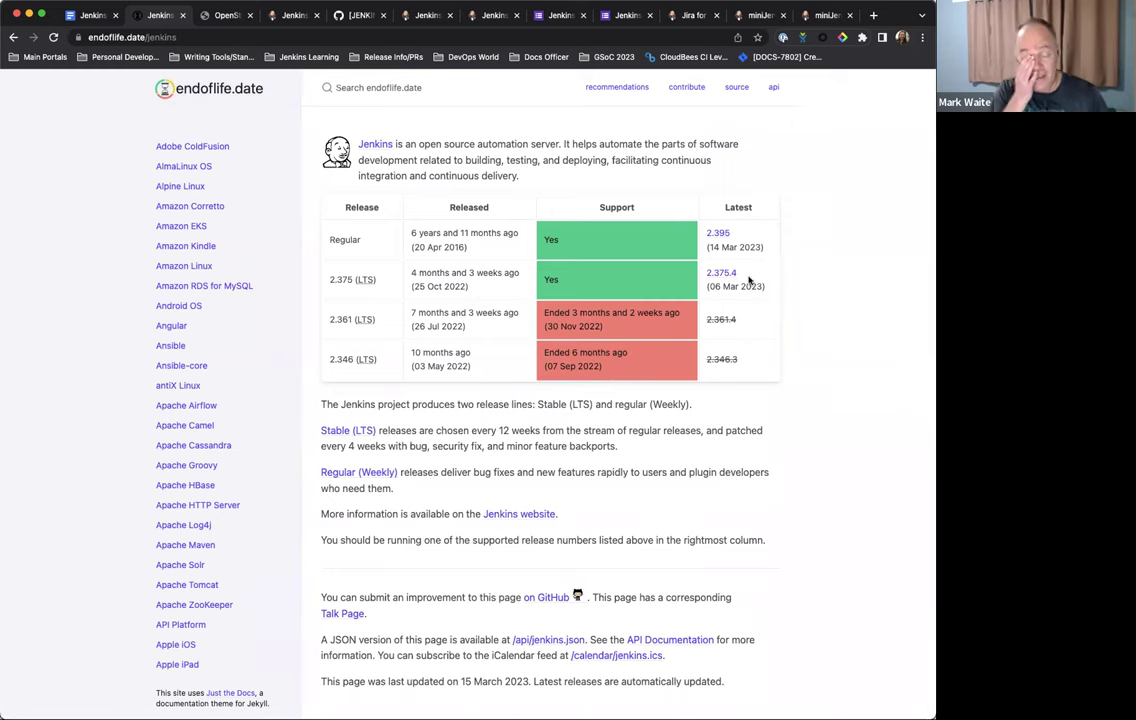
Go back to the meeting notes and review the end of life data file proposal and the CentOS 7 preparation items
left_click(88, 14)
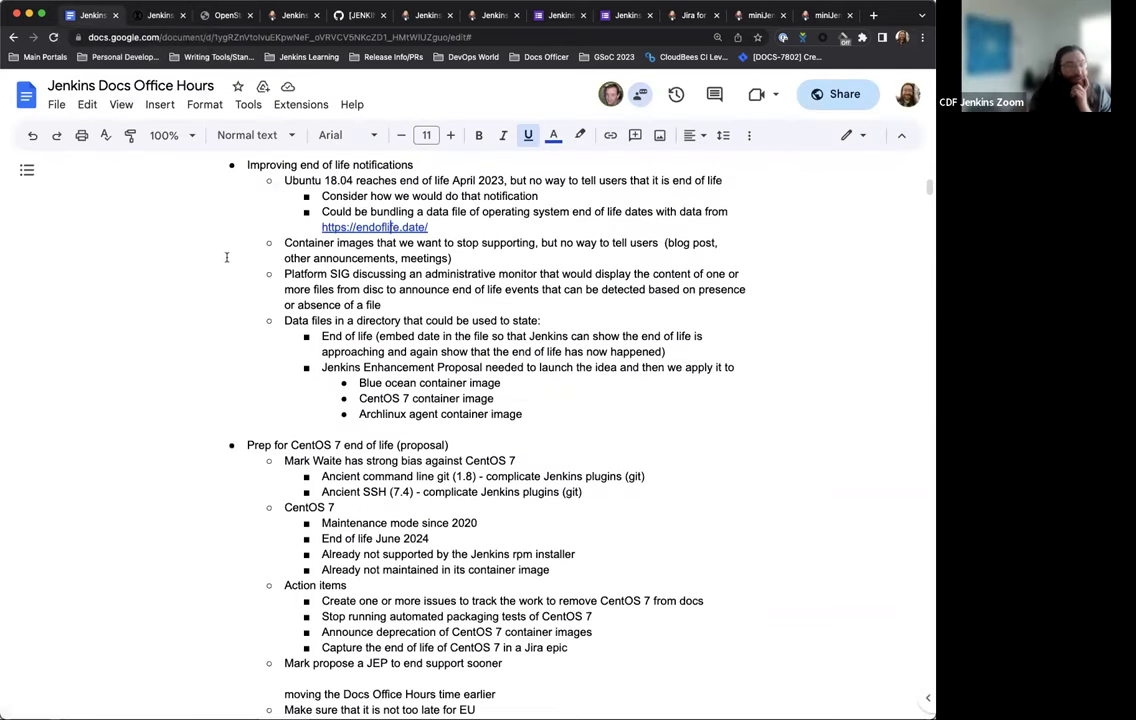
scroll(465, 318, "down", 2)
scroll(465, 318, "up", 2)
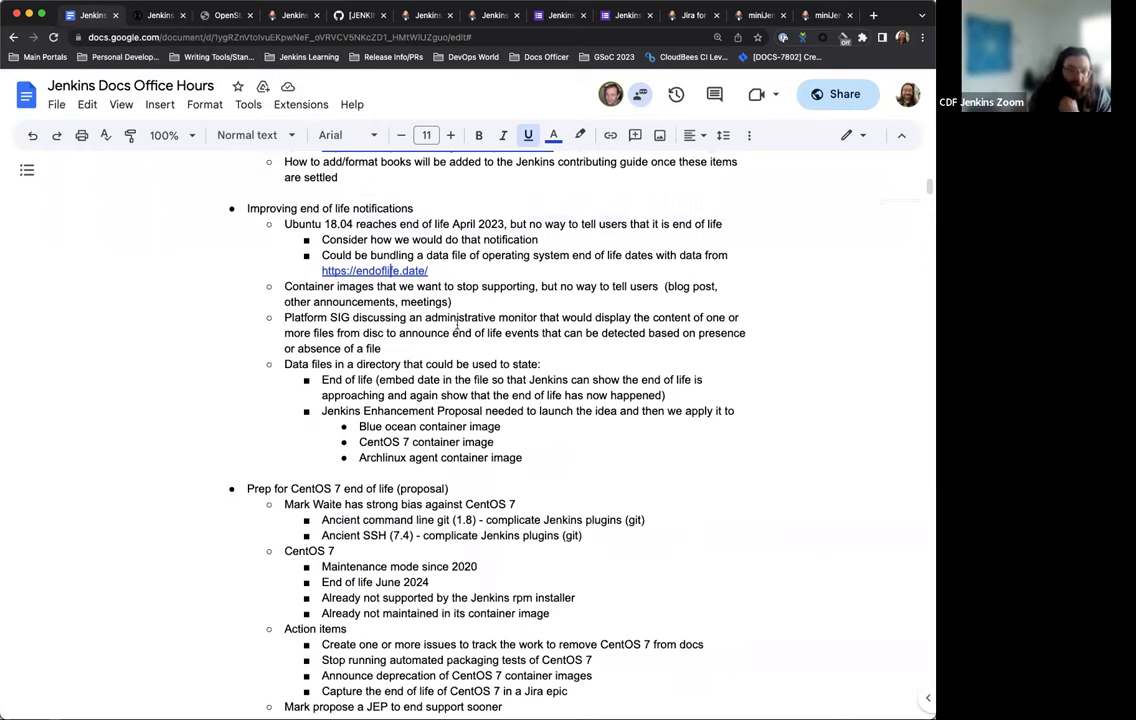
scroll(465, 320, "down", 1)
scroll(457, 320, "down", 2)
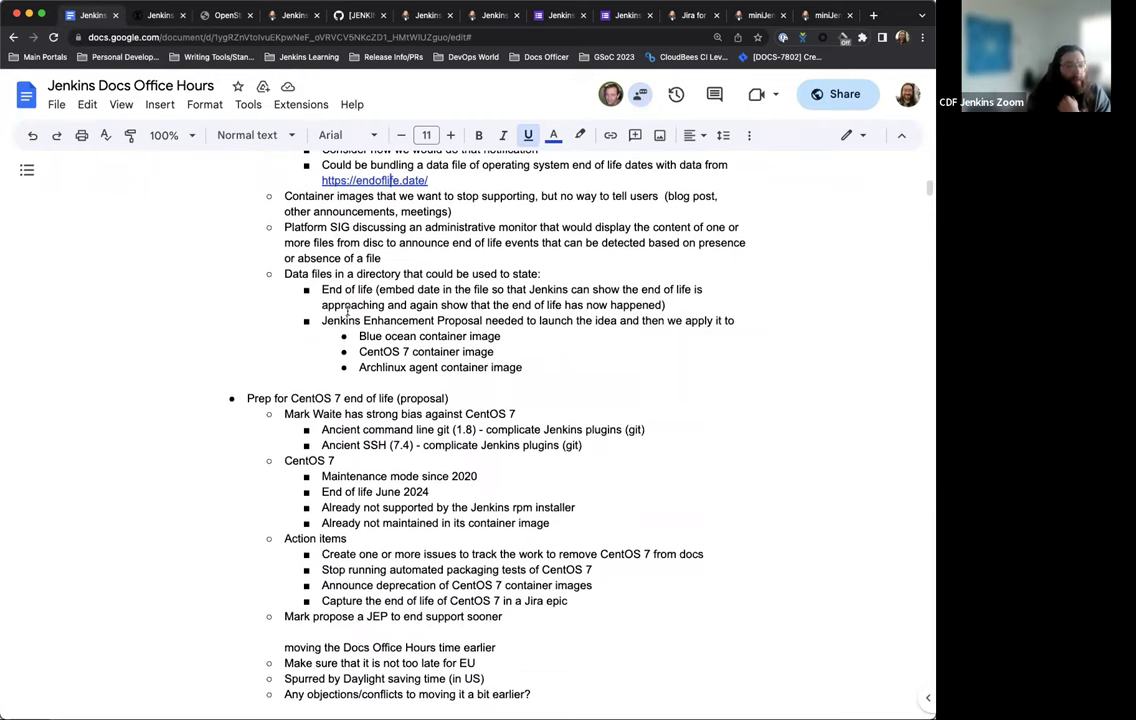
scroll(400, 290, "up", 1)
scroll(350, 244, "up", 1)
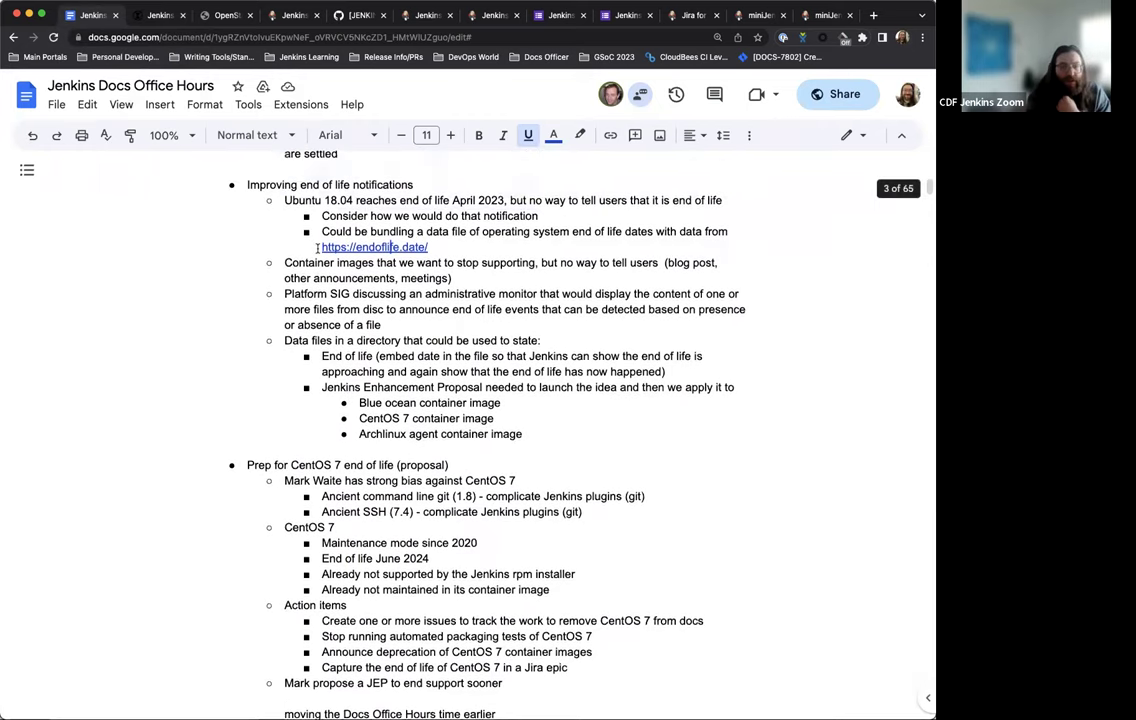
scroll(384, 363, "down", 1)
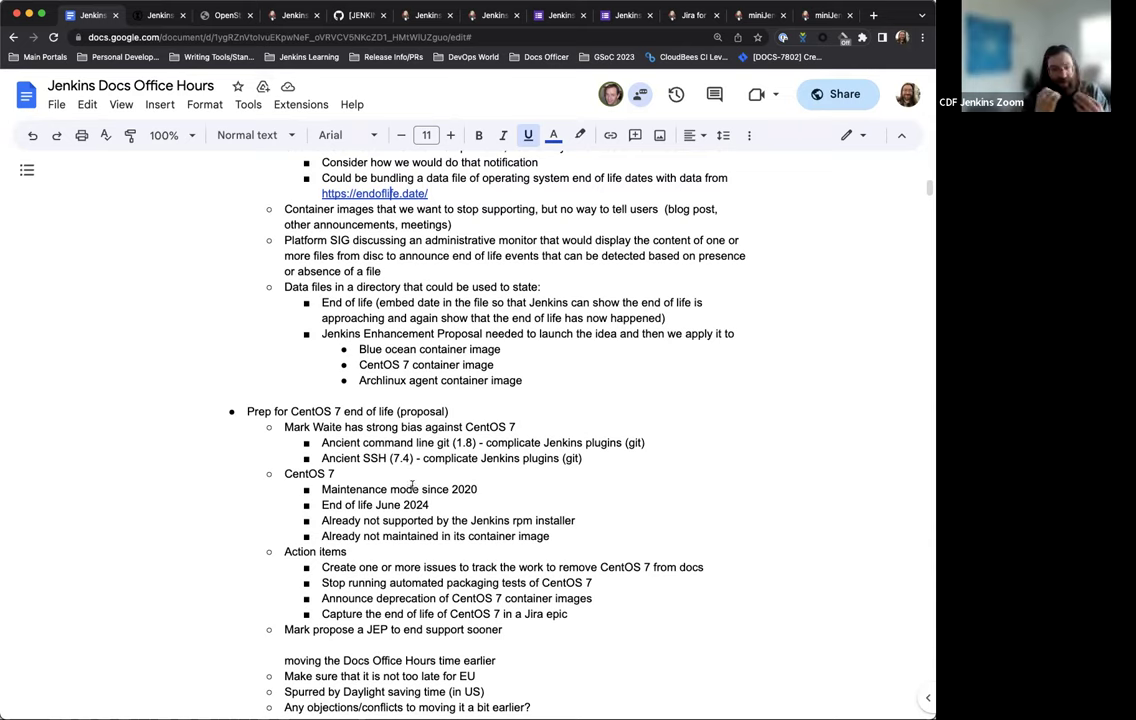
scroll(412, 487, "down", 3)
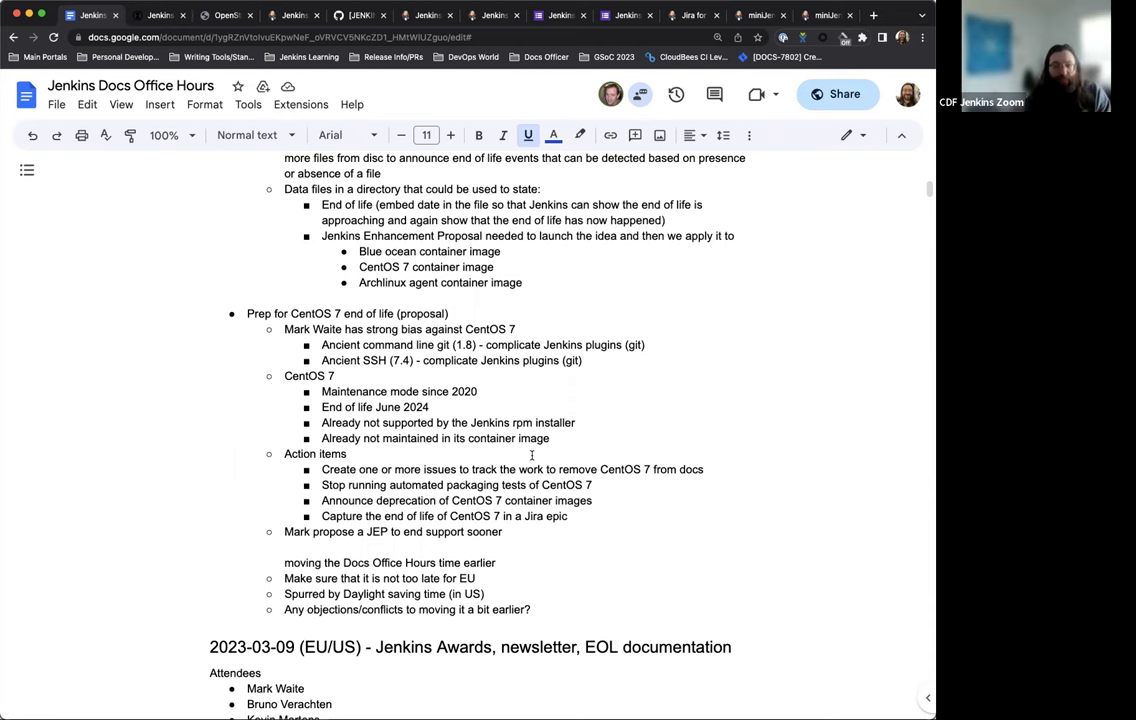
scroll(531, 455, "down", 2)
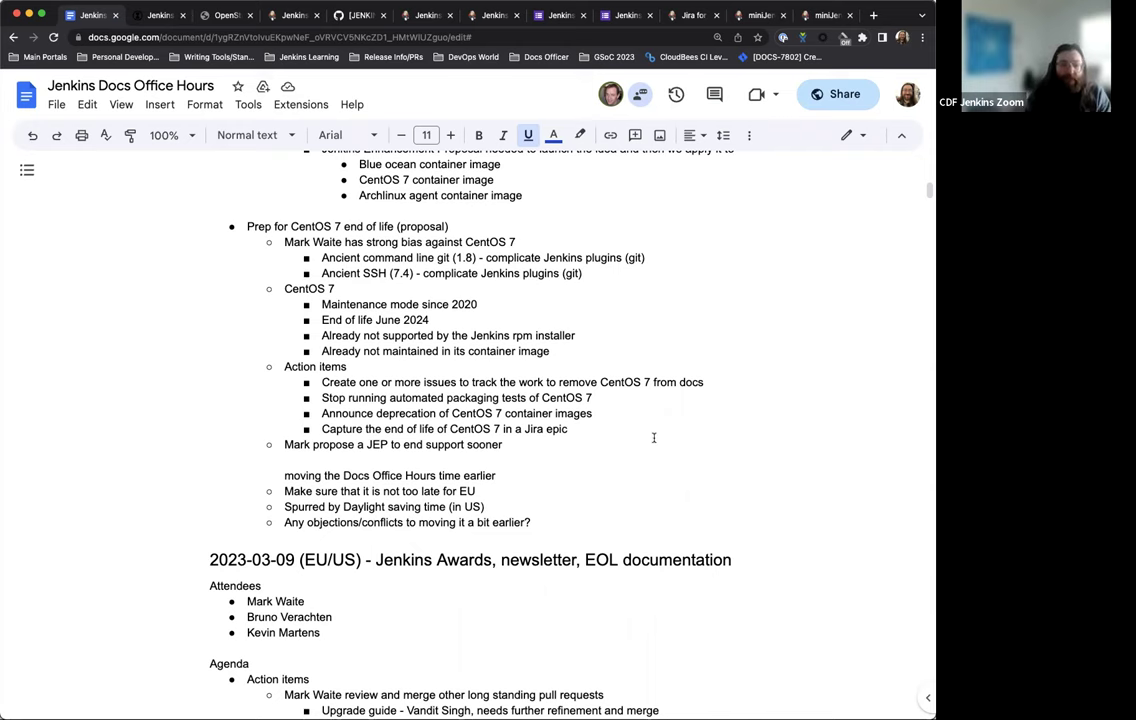
Insert "to" before "propose a JEP to end support sooner" in the CentOS 7 end of life item
scroll(617, 395, "down", 1)
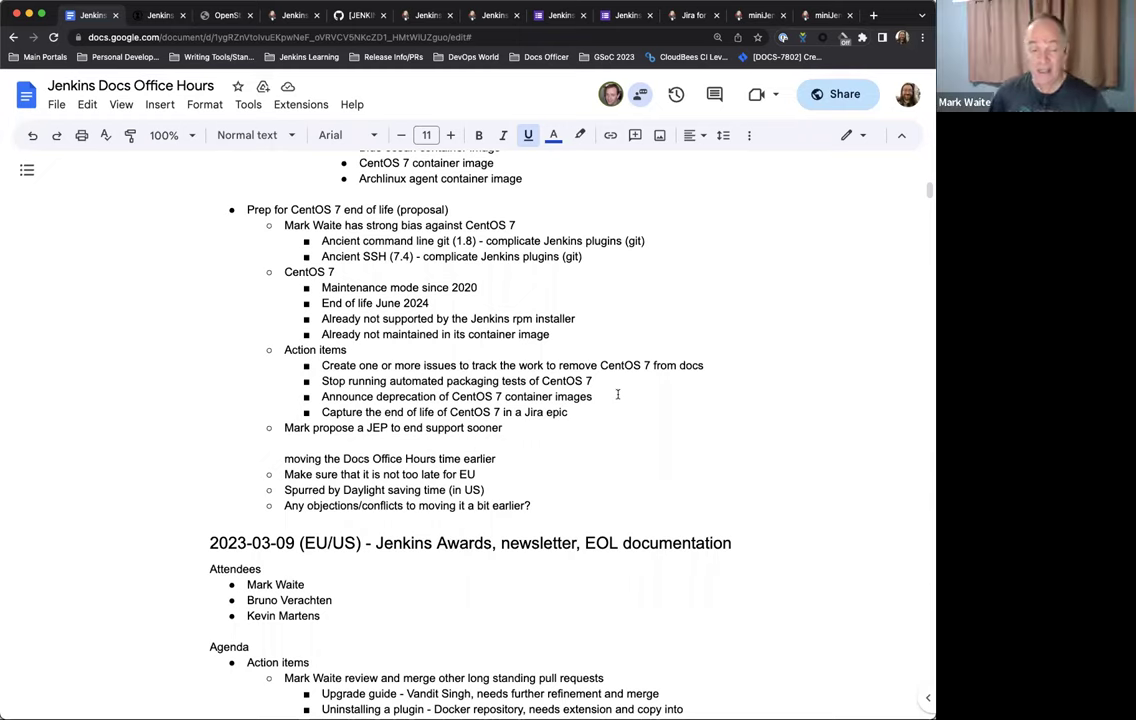
left_click(280, 378)
type("to")
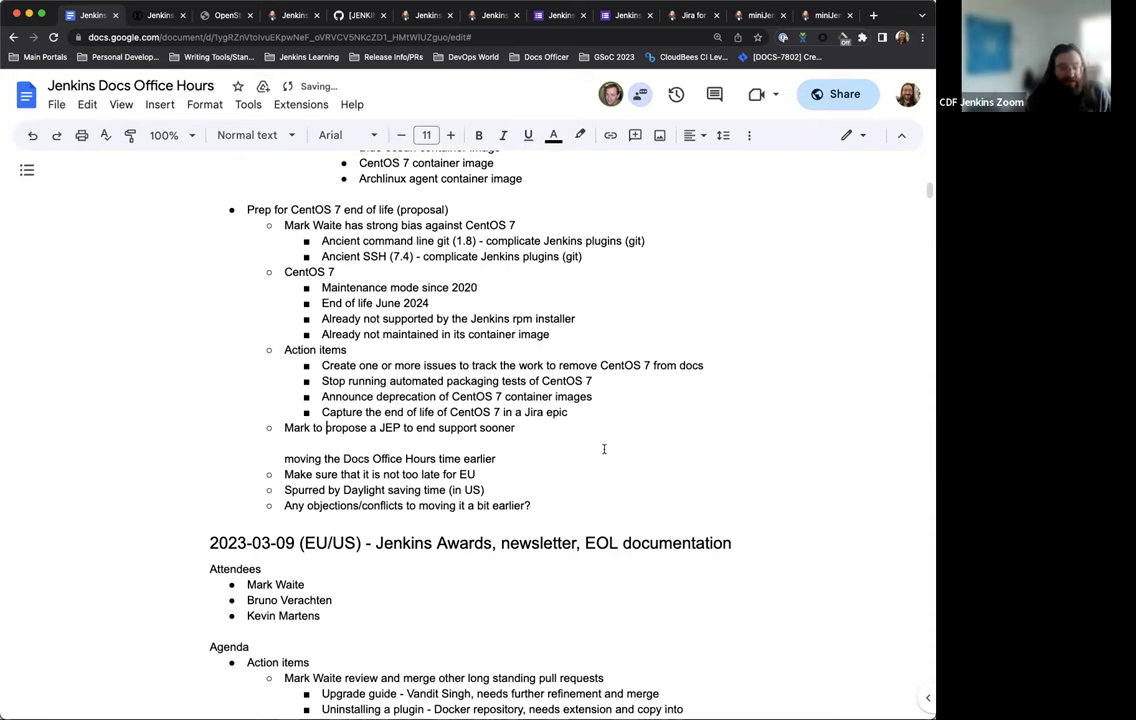
Review the notes from the CentOS 7 action items to the proposal for moving the Docs Office Hours time earlier
scroll(593, 423, "down", 1)
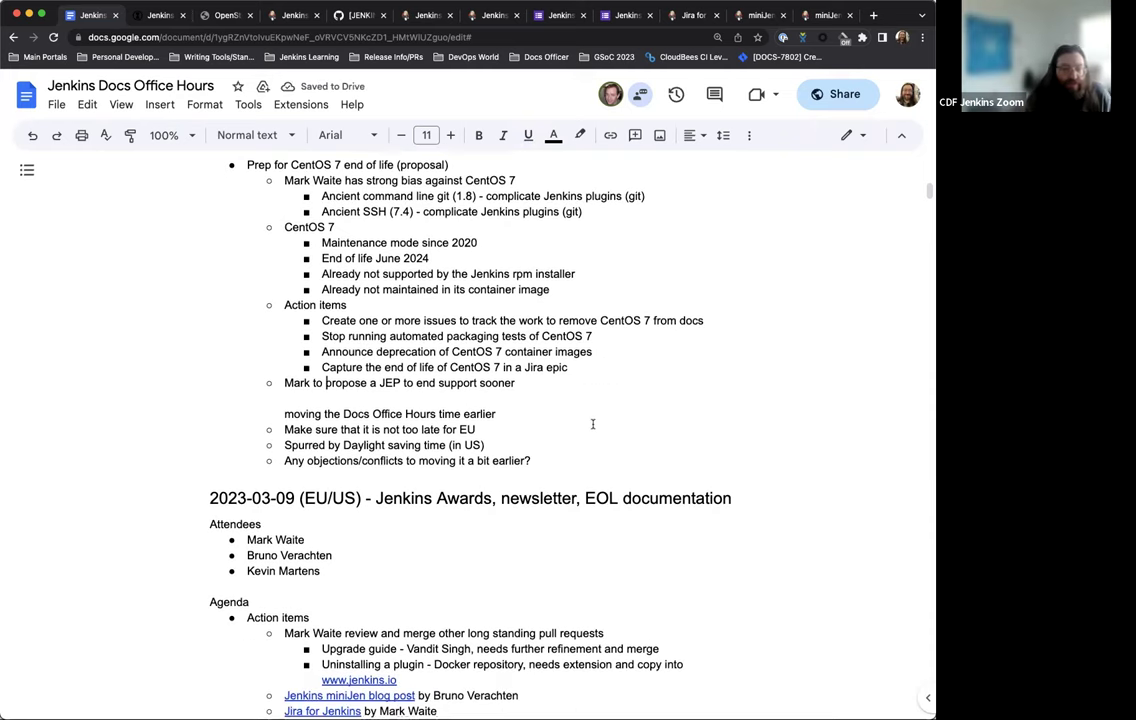
scroll(320, 370, "down", 1)
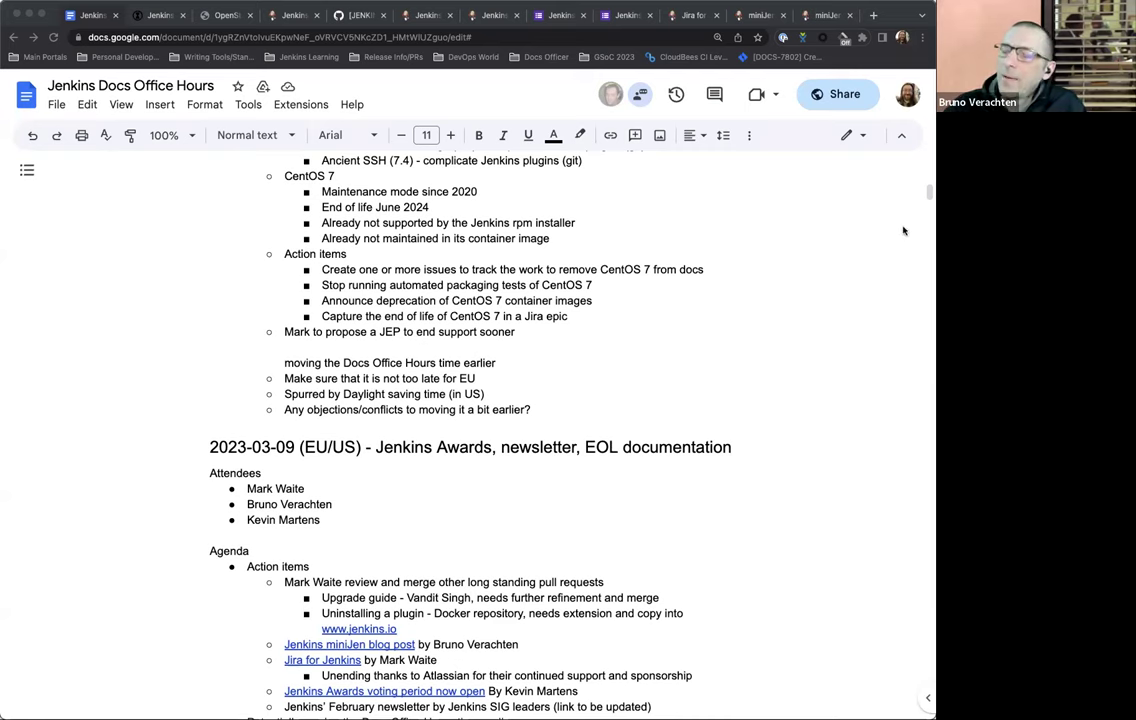
scroll(802, 295, "down", 1)
scroll(802, 295, "up", 1)
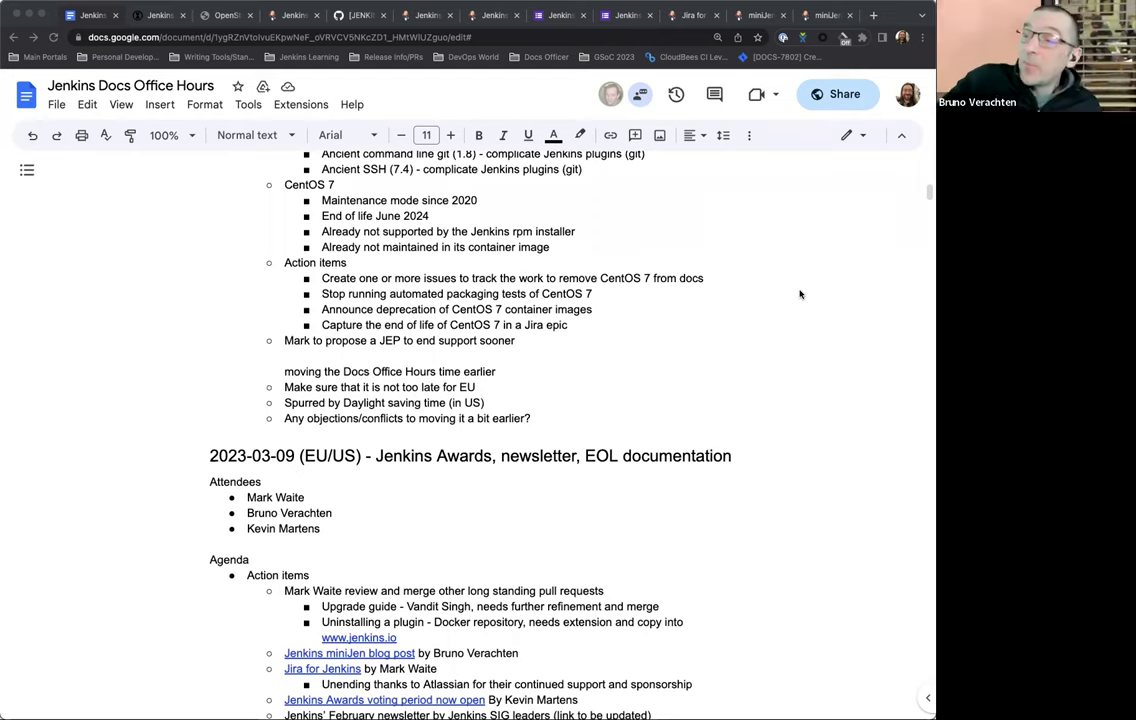
scroll(800, 294, "up", 5)
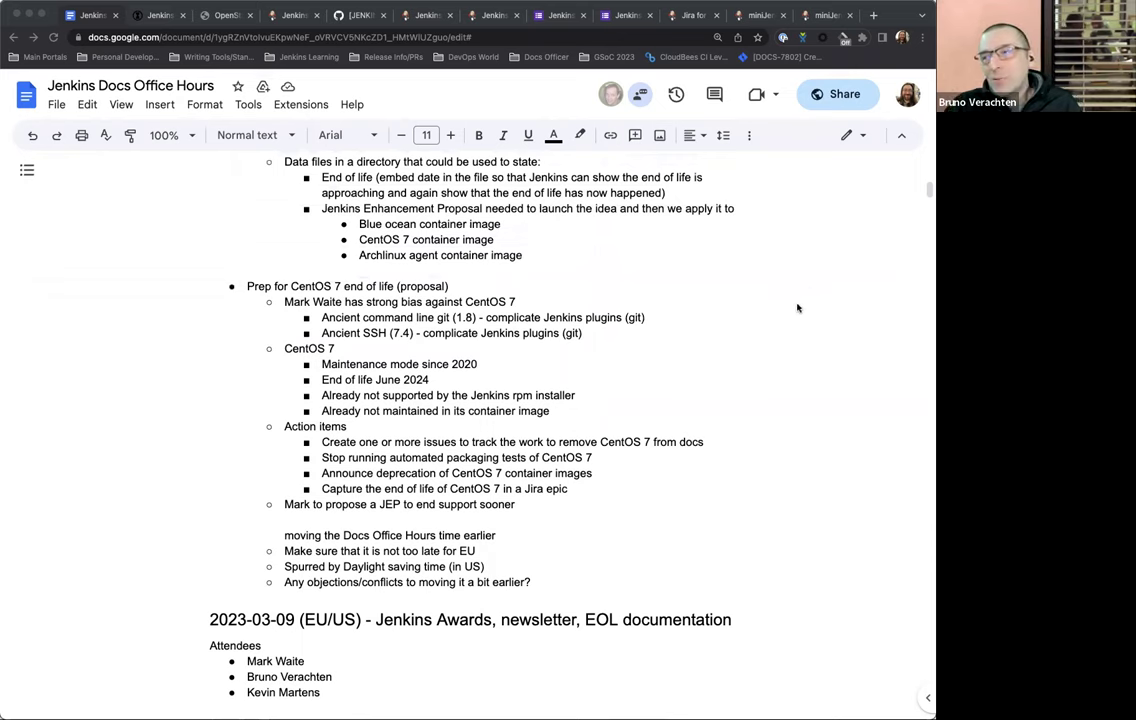
scroll(797, 305, "up", 3)
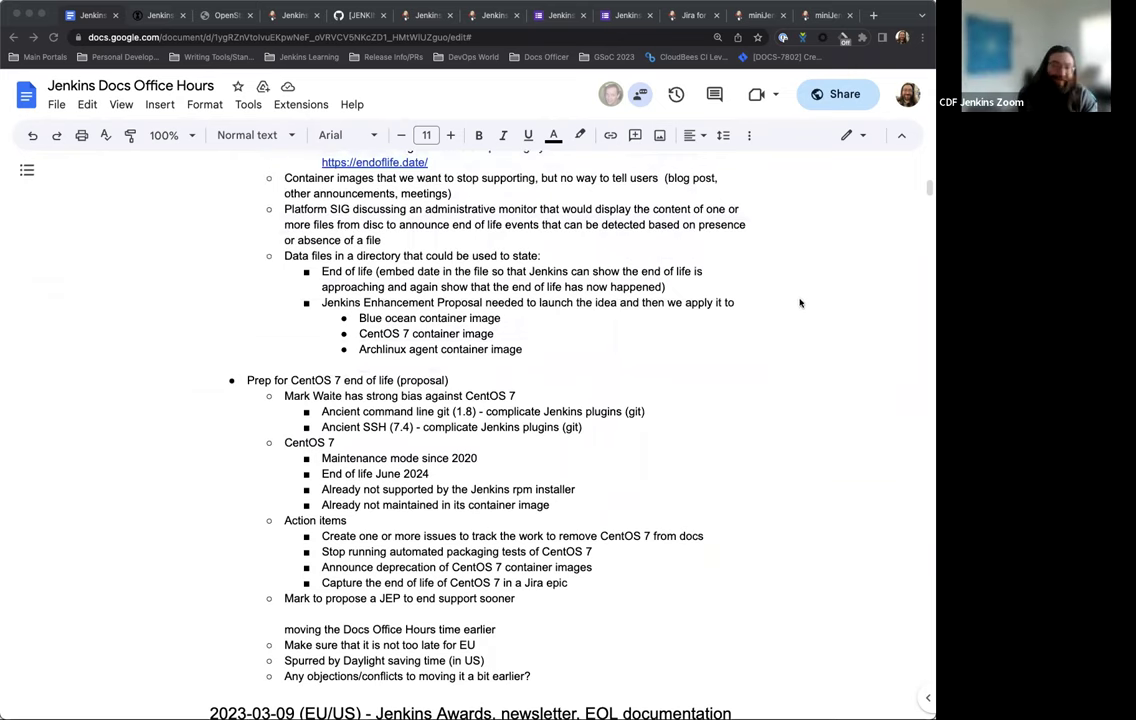
scroll(575, 549, "up", 2)
scroll(575, 549, "down", 4)
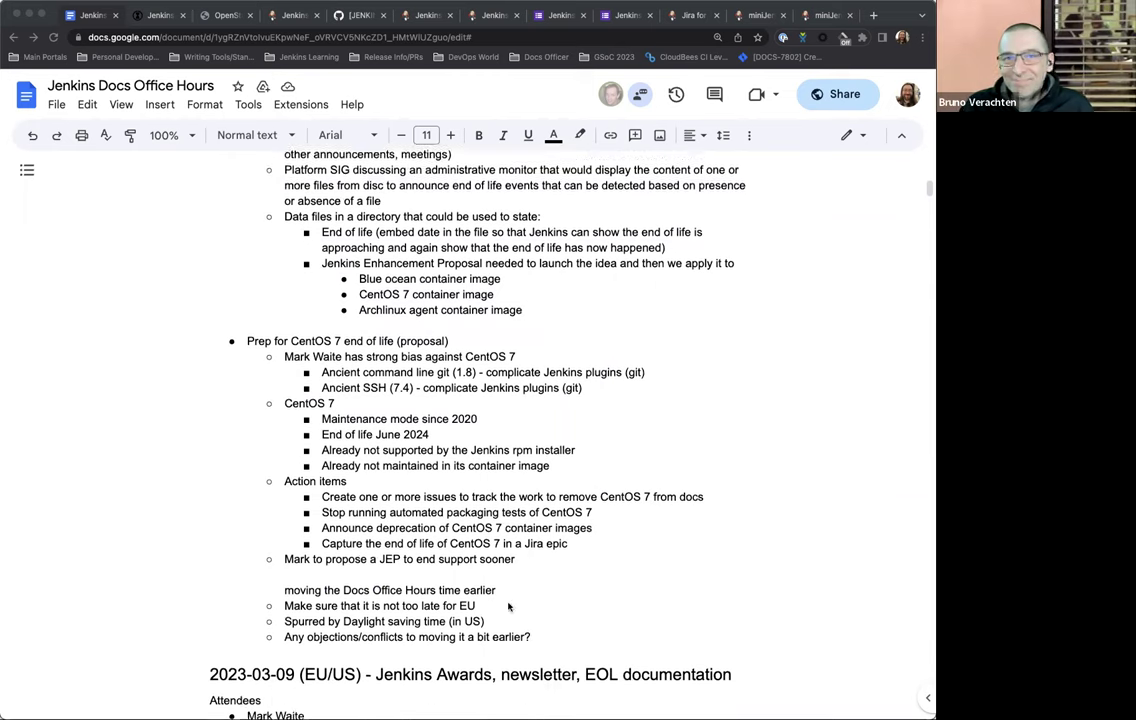
Replace the objections/conflicts question under the earlier Docs Office Hours item with "Done, will remain an hour earlier than it is set now."
left_click_drag(531, 604, 284, 605)
type("Done, will. be")
key("BackSpace")
key("BackSpace")
key("BackSpace")
key("BackSpace")
type("rea")
type("main an hour ")
type("earlier than ")
type("it is ")
type("set now.")
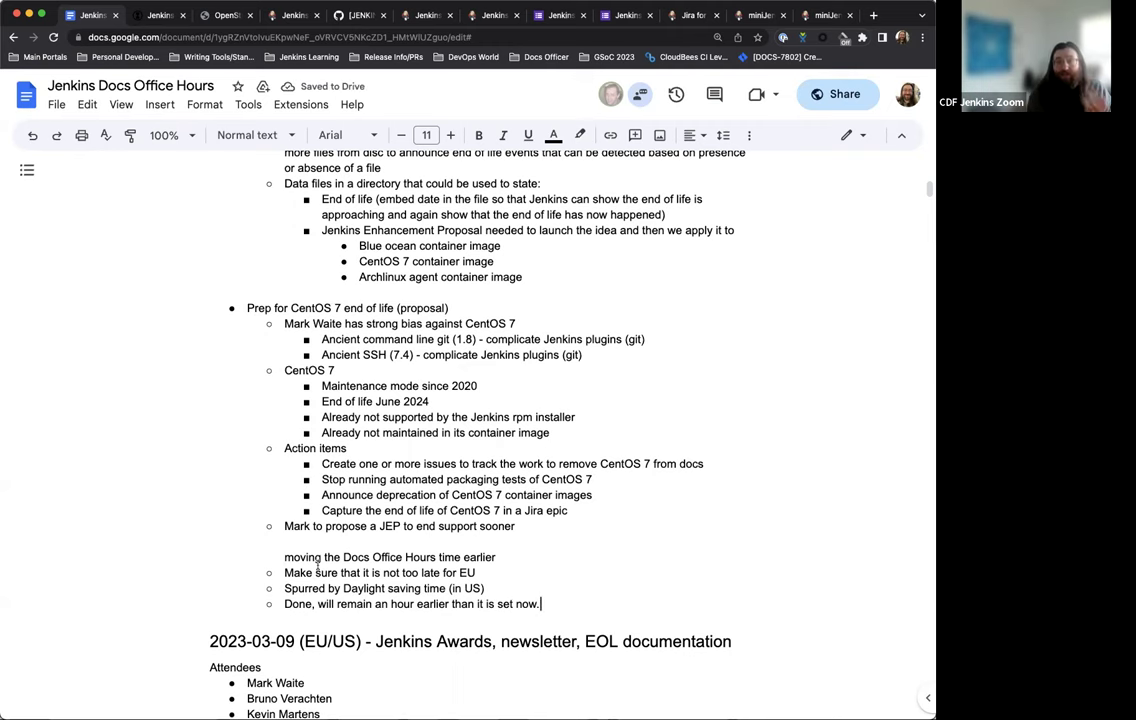
Show the start of the 2023-03-16 meeting notes again, with the attendees and first agenda items
scroll(290, 557, "up", 5)
scroll(288, 558, "up", 10)
scroll(285, 563, "up", 4)
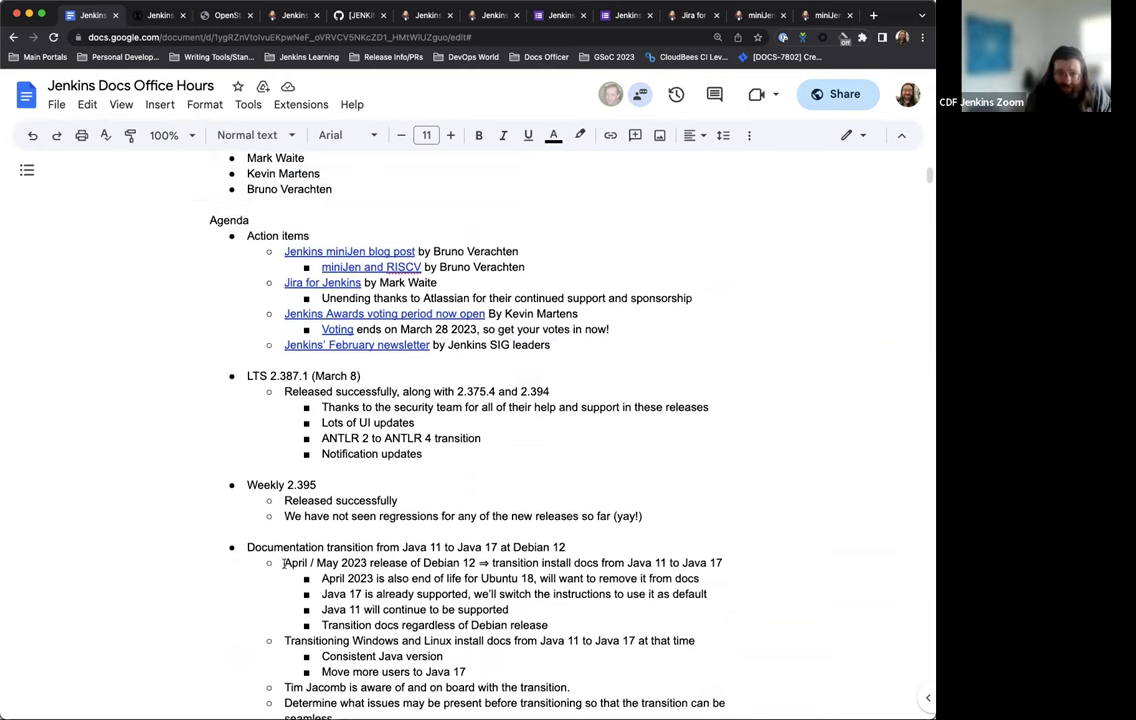
scroll(286, 563, "down", 2)
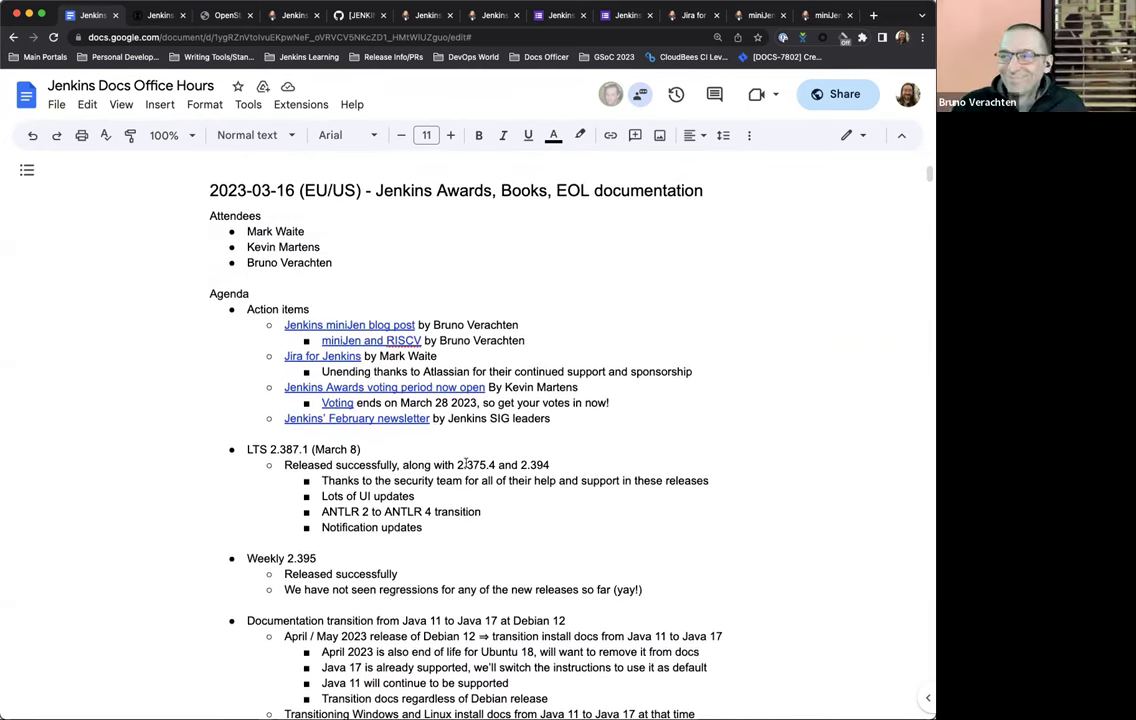